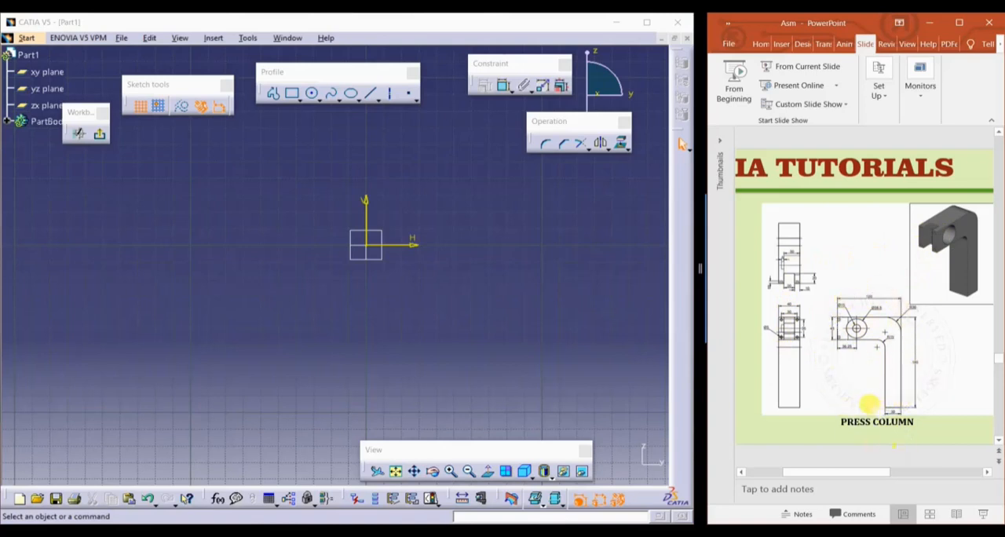
Start the press column's side profile at the sketch origin with a horizontal base line about 31 mm long toward negative H
scroll(849, 395, "up", 3, "ctrl")
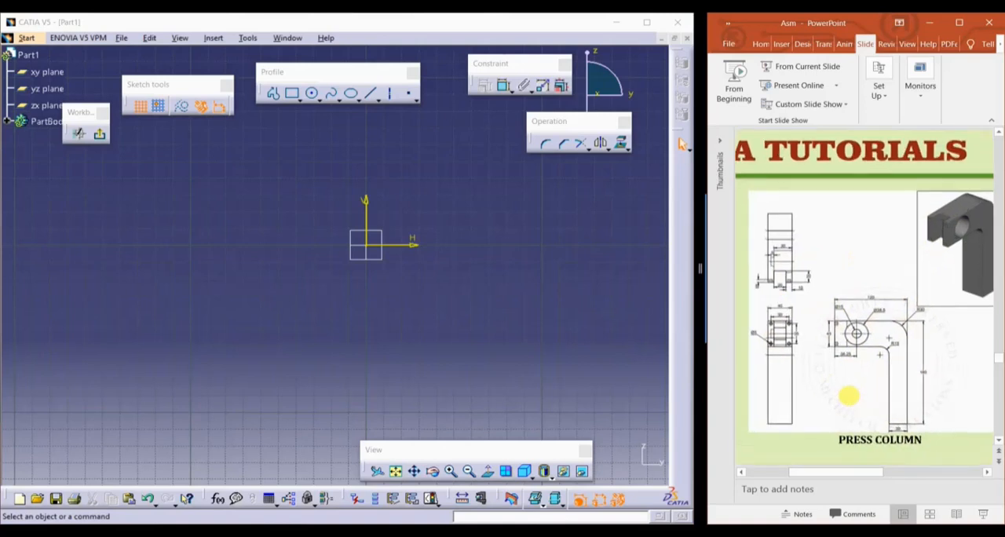
scroll(850, 394, "up", 3, "ctrl")
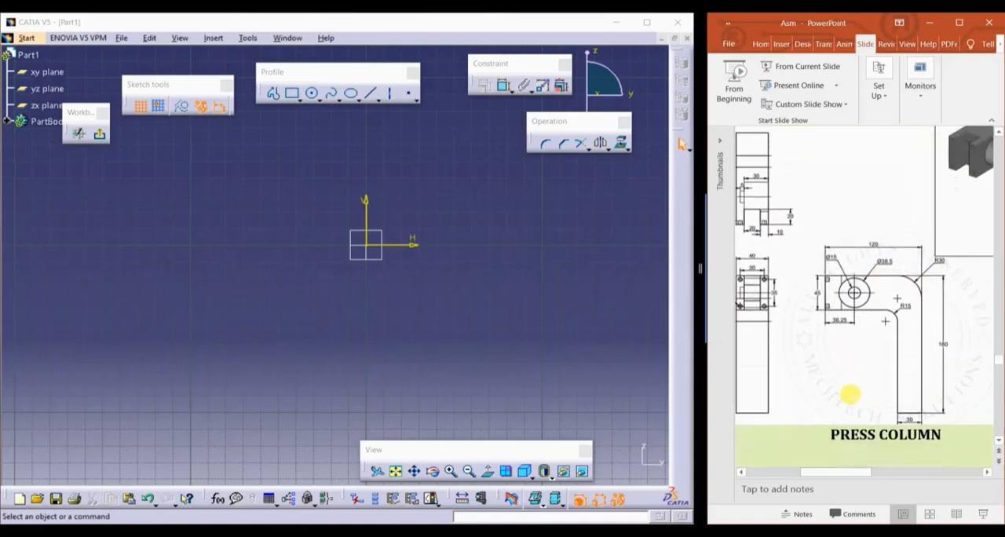
scroll(848, 395, "up", 3, "ctrl")
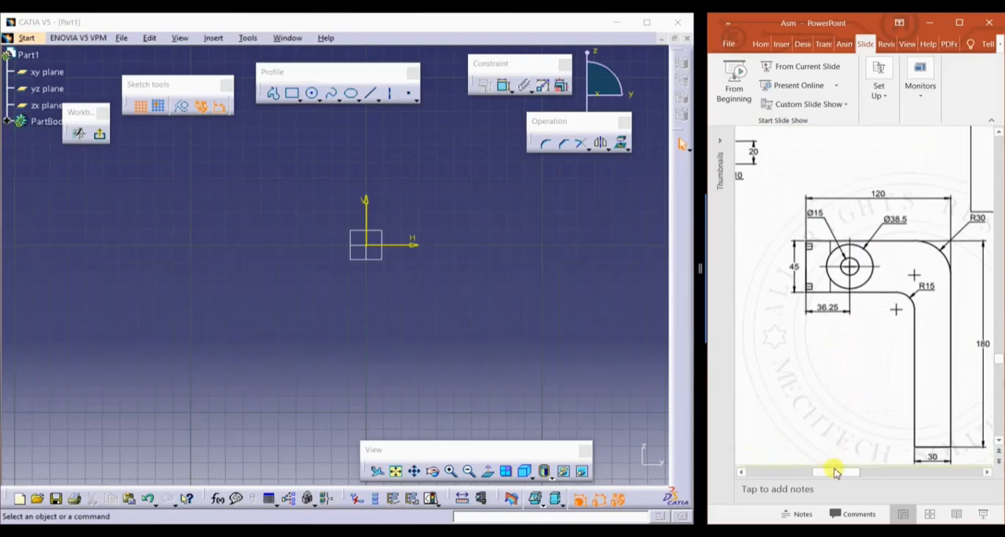
mouse_move(839, 476)
left_mouse_down()
mouse_move(856, 474)
mouse_move(832, 477)
left_mouse_up()
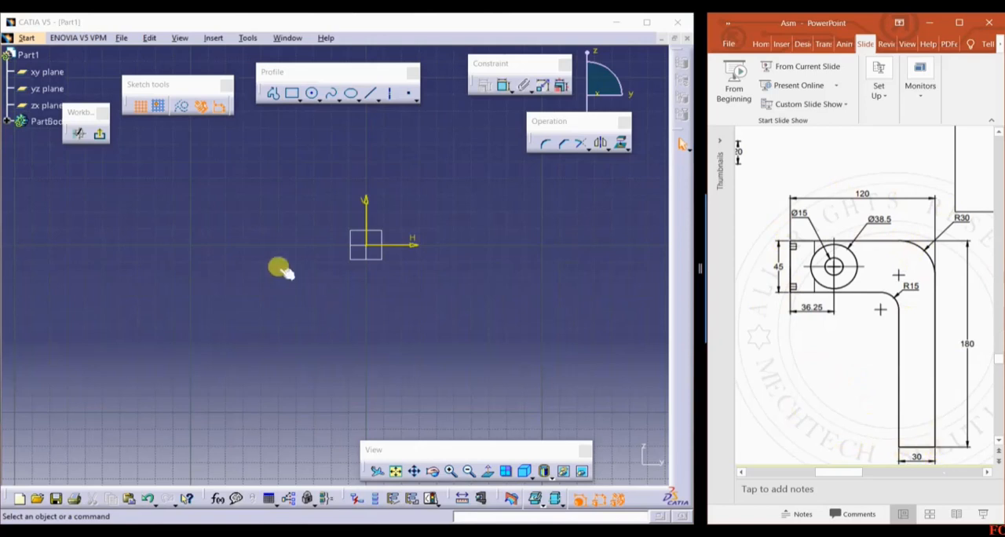
left_click(299, 320)
left_click(273, 93)
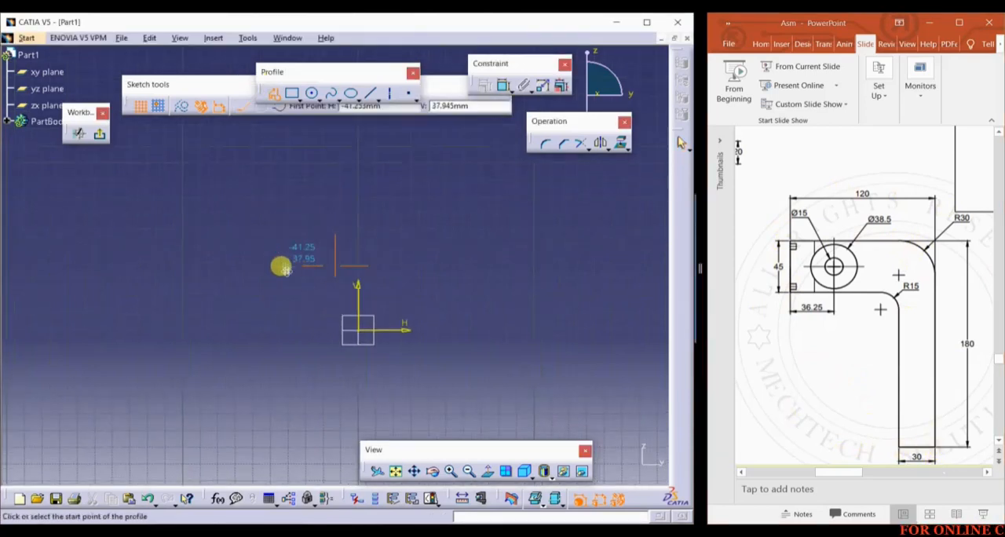
left_click(359, 336)
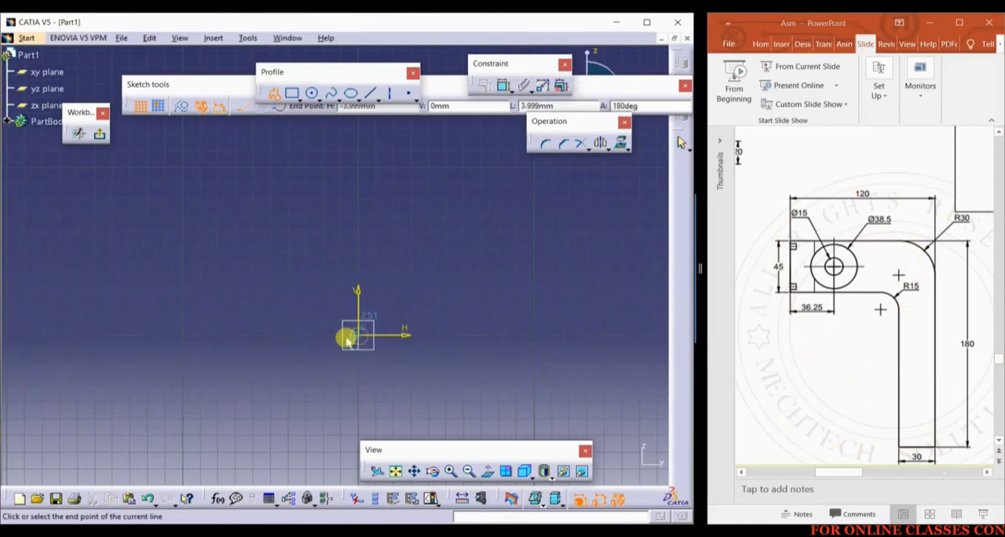
left_click(305, 335)
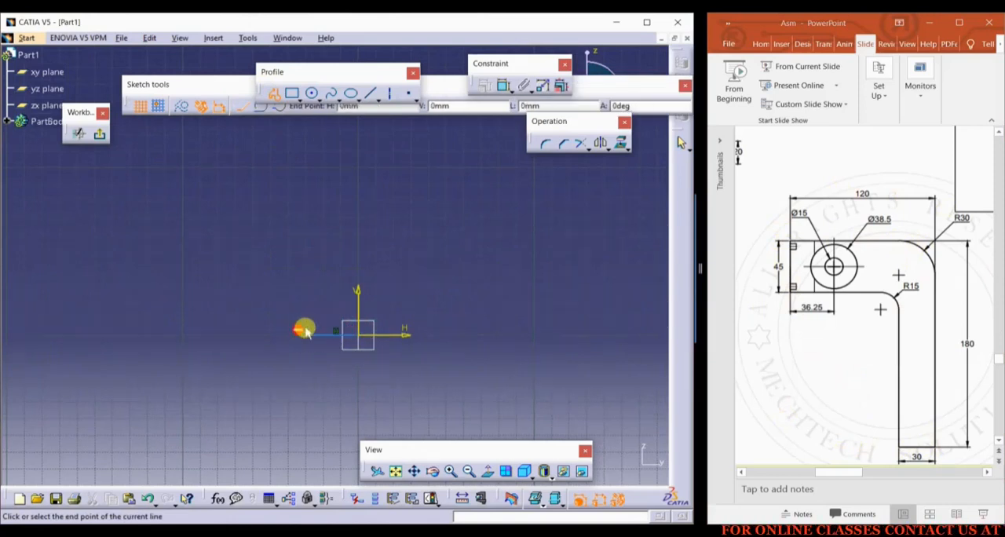
Complete the closed inverted-L profile with an inner upright about 139 mm, arm underside 95 mm, arm end 50 mm and top edge 126 mm
middle_click_drag(299, 192, 300, 275)
left_click(306, 259)
middle_click_drag(310, 196, 310, 213)
left_click(309, 214)
middle_click_drag(309, 214, 306, 224)
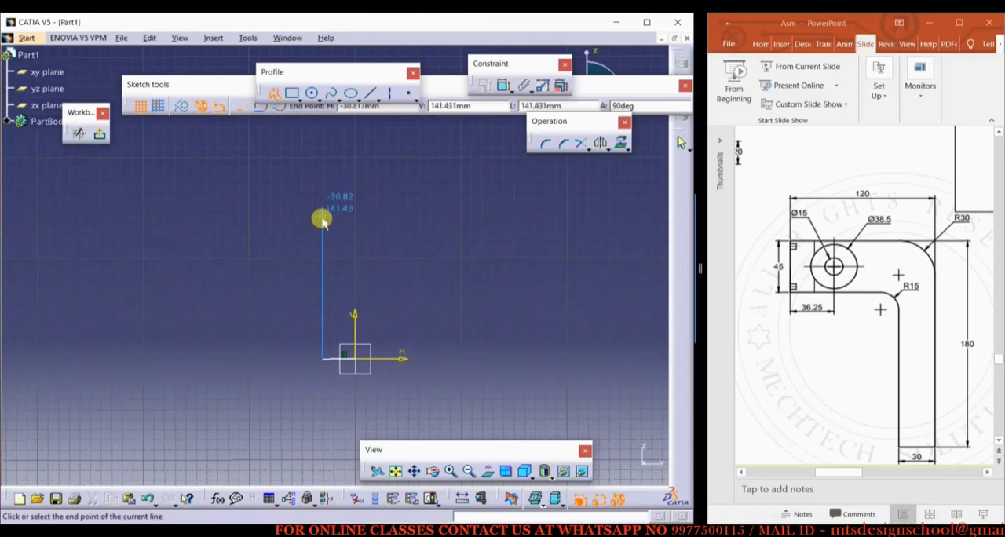
left_click(322, 221)
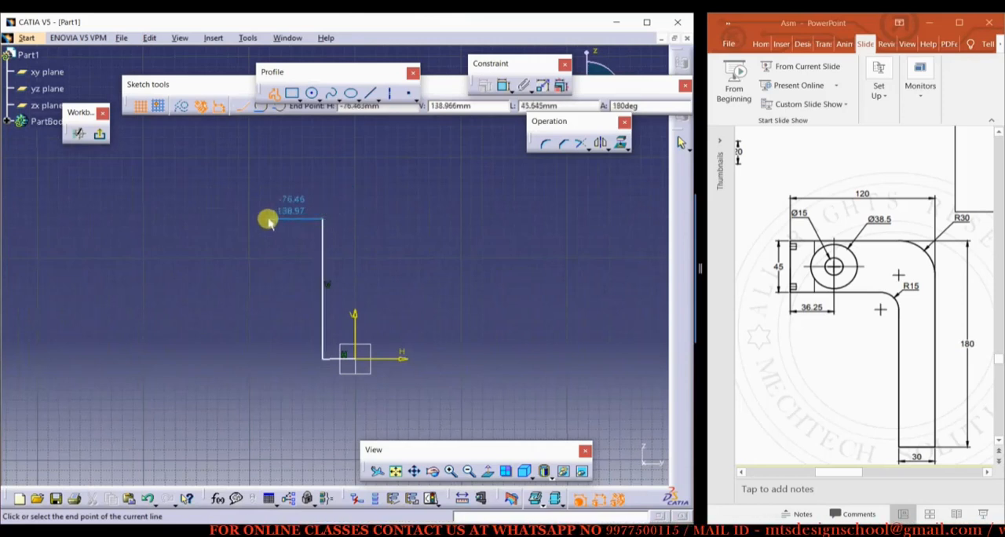
left_click(223, 219)
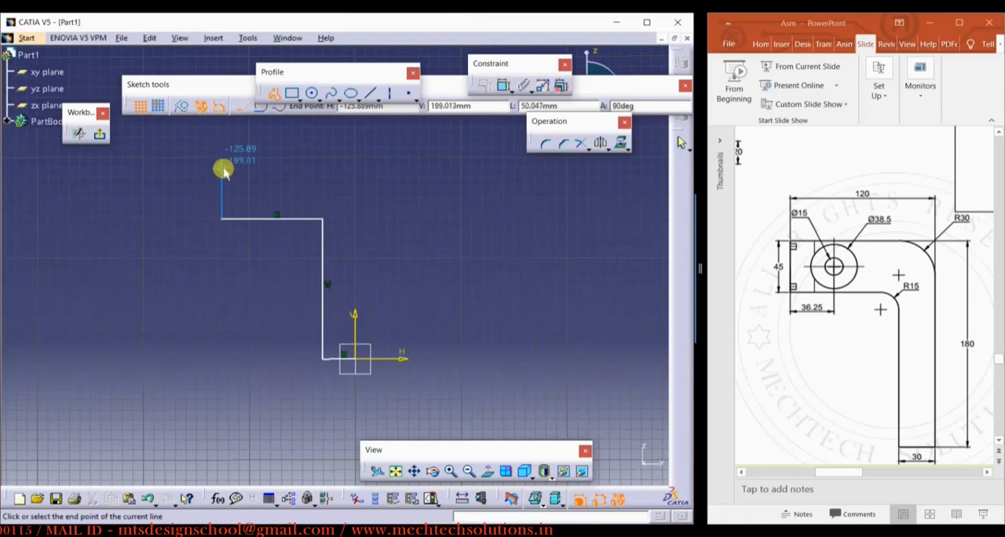
left_click(223, 169)
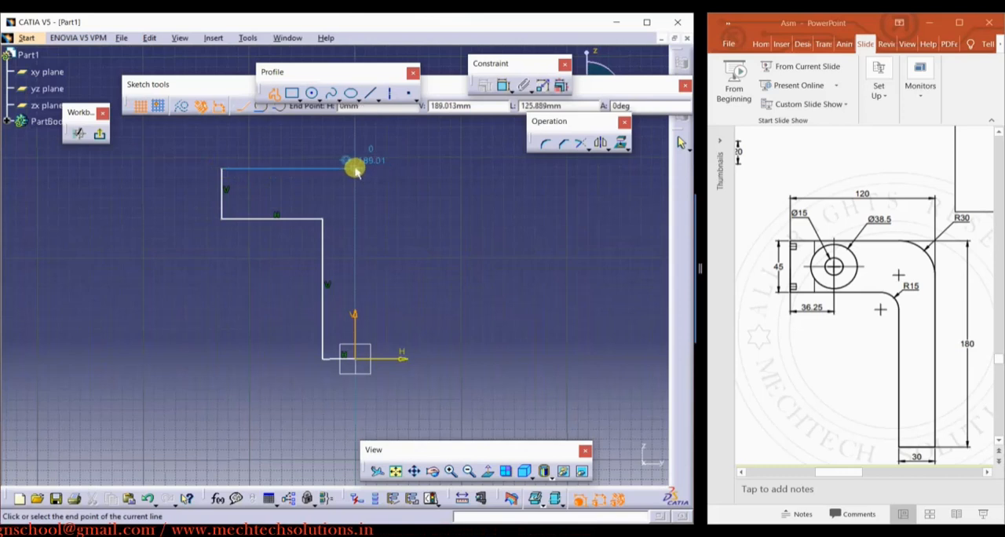
left_click(355, 169)
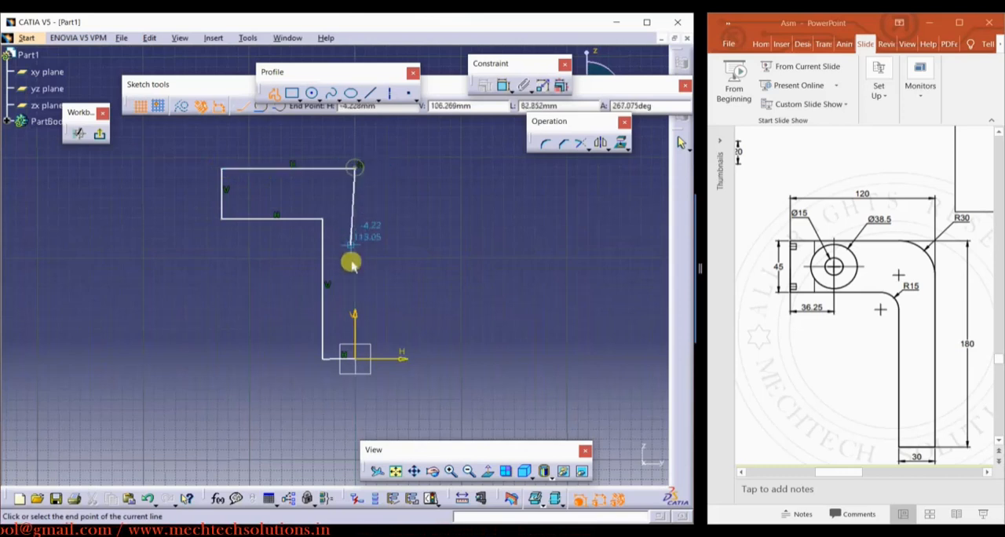
left_click(355, 360)
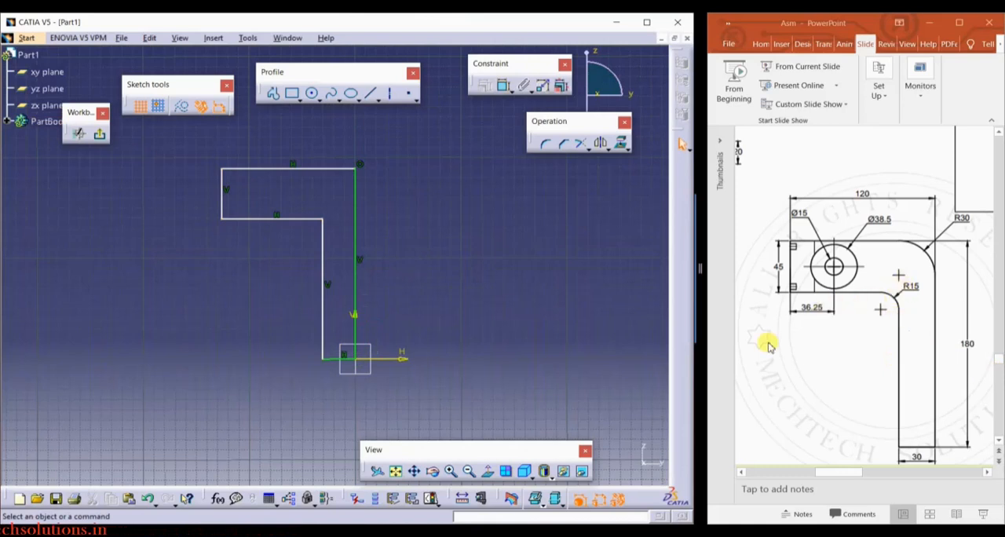
Constrain the vertical end edge of the profile's horizontal arm to 45 mm
left_click(434, 220)
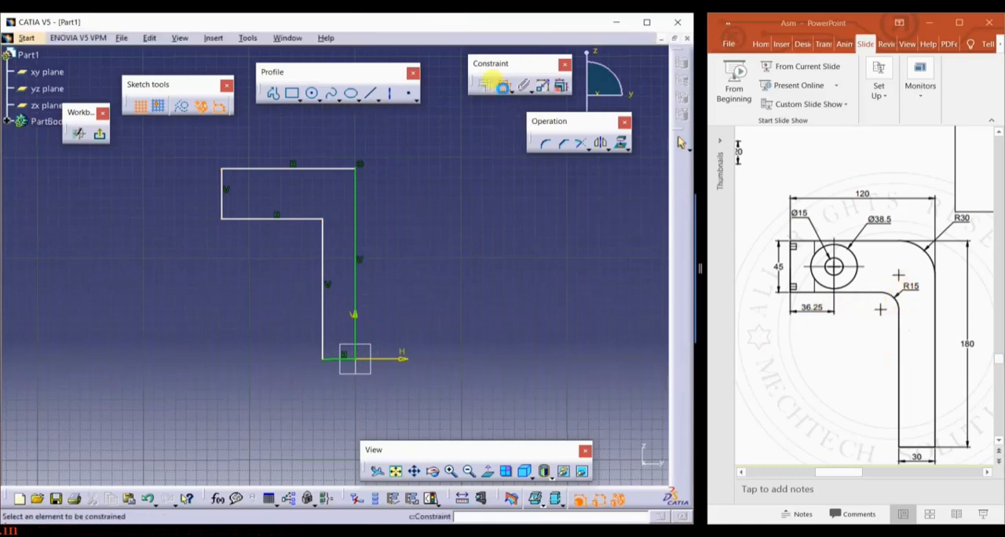
left_click(223, 201)
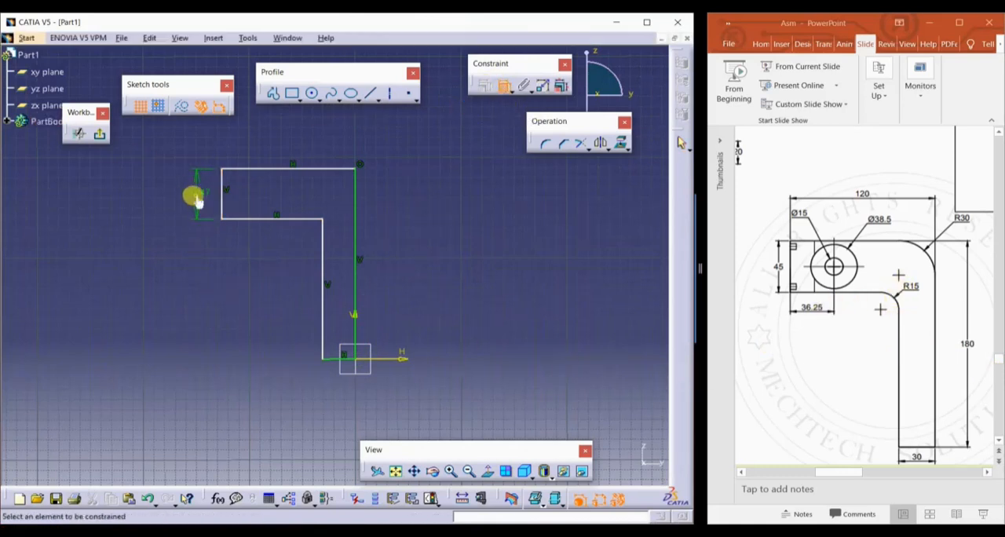
left_click(196, 195)
double_click(225, 217)
type("4")
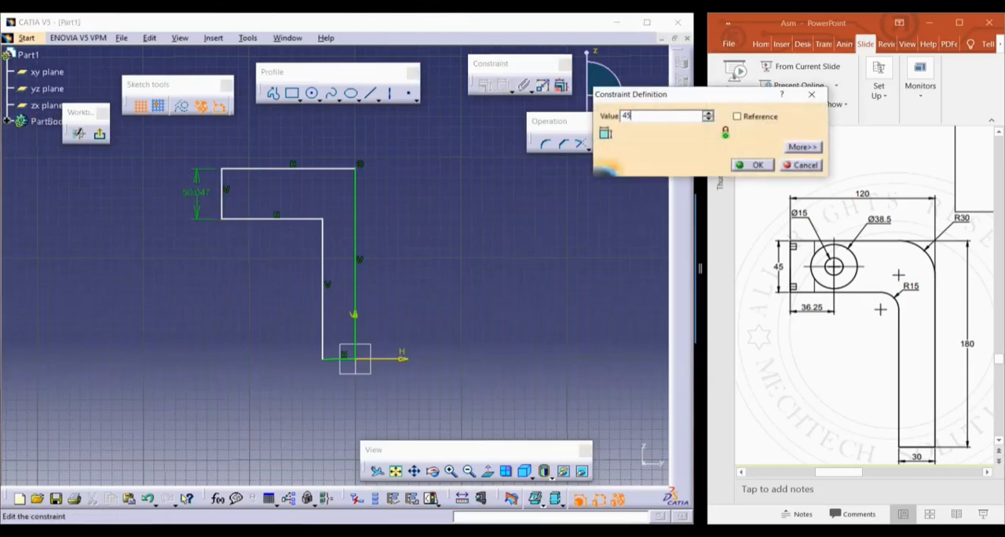
type("5")
key("Return")
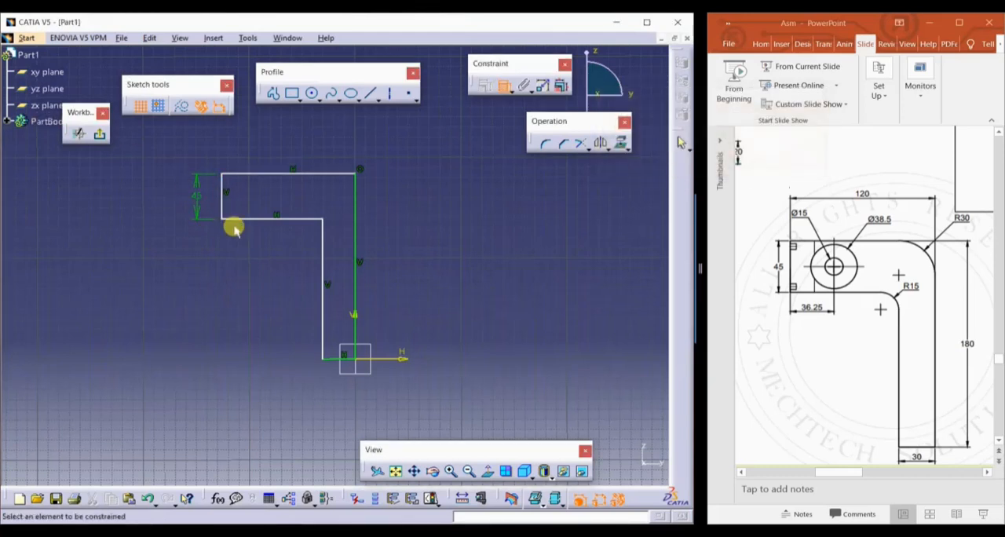
Constrain the profile's top edge to 120 mm and its long outer vertical edge to 180 mm
left_click(279, 174)
double_click(277, 145)
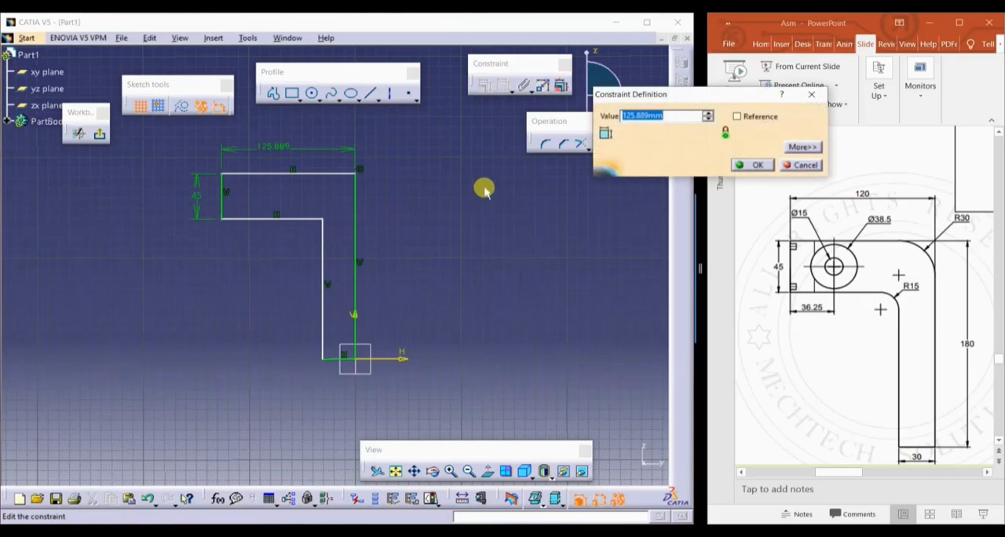
type("120")
key("Return")
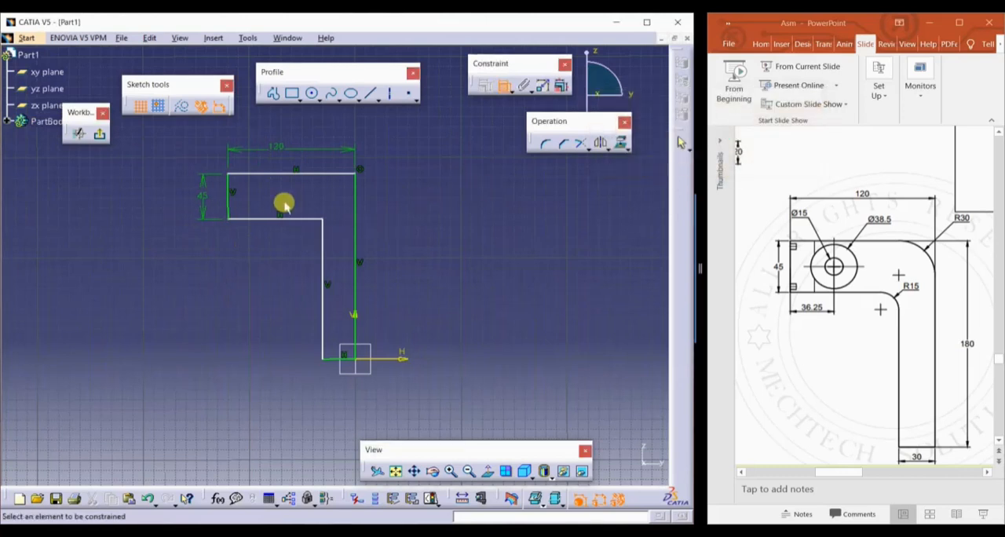
left_click(360, 223)
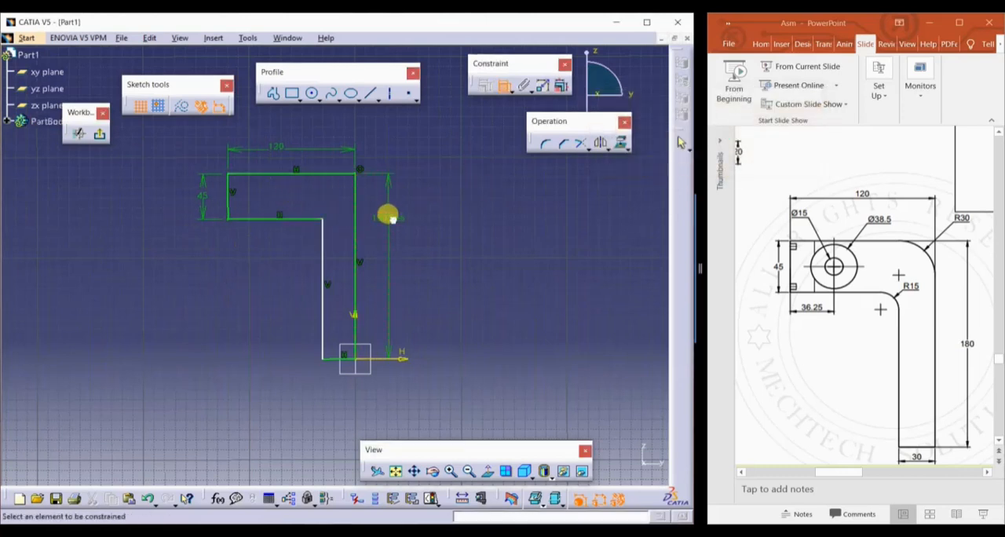
double_click(390, 218)
key("Return")
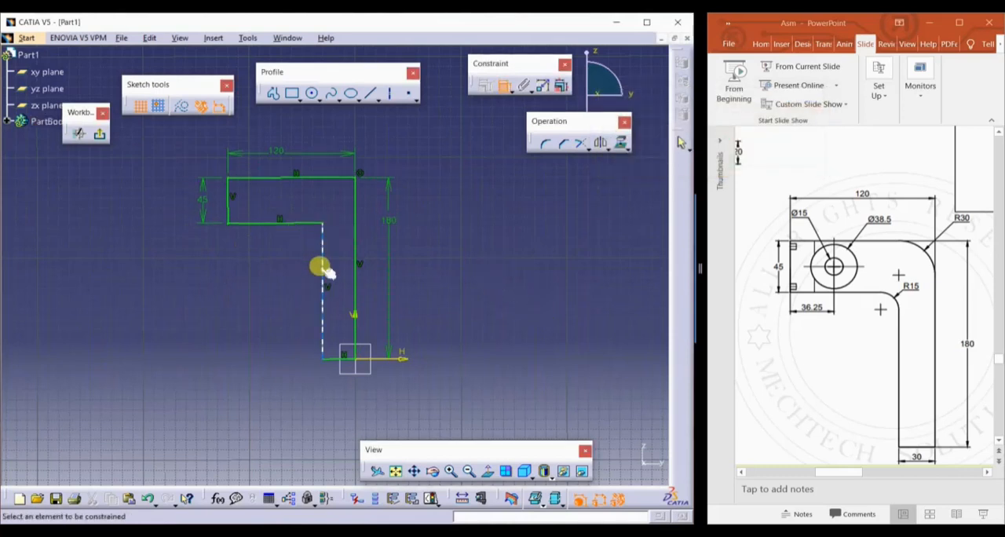
Constrain the profile's base edge to 30 mm and exit the sketch
left_click(332, 349)
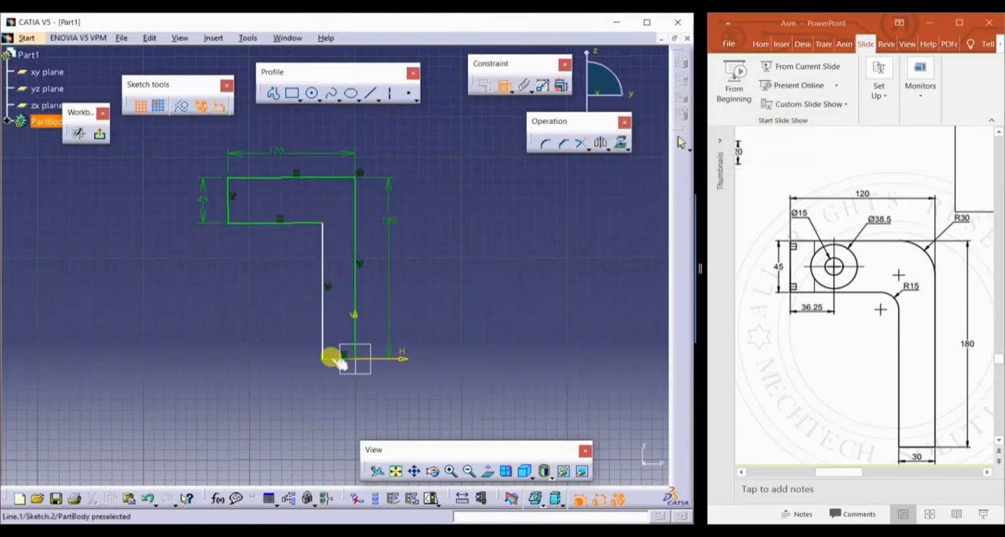
left_click(299, 382)
double_click(300, 382)
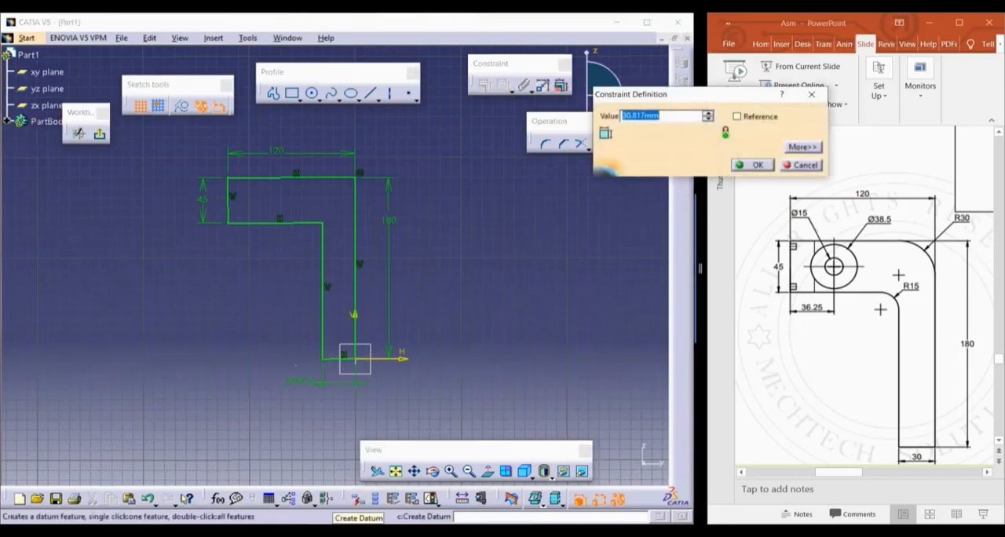
key("Return")
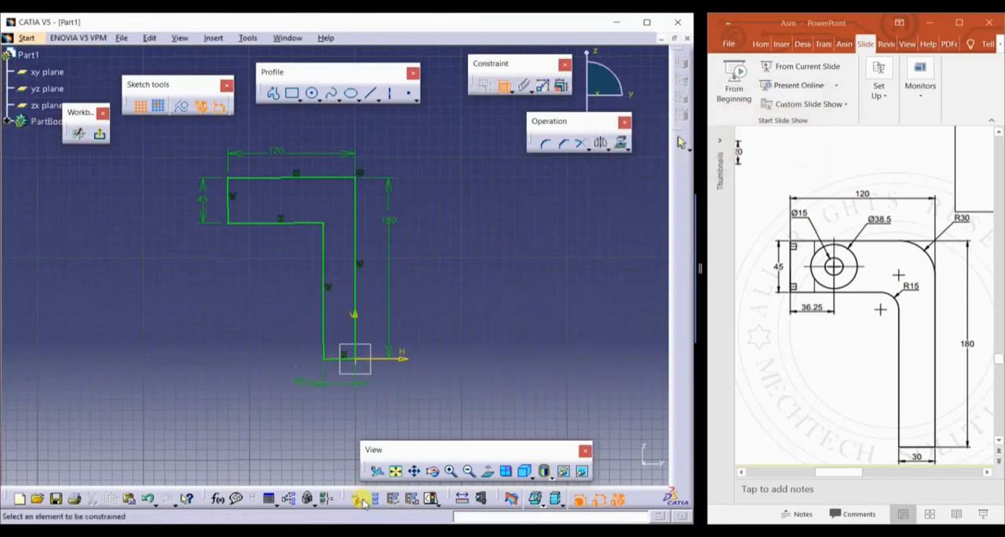
left_click(102, 135)
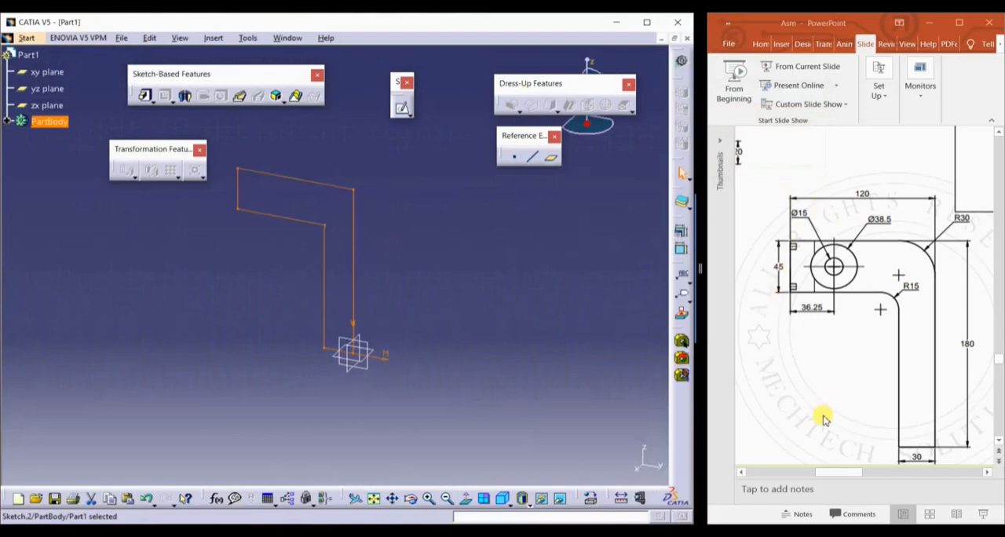
Pad the L-shaped profile 20 mm with mirrored extent
left_click(837, 477)
left_click_drag(830, 477, 801, 474)
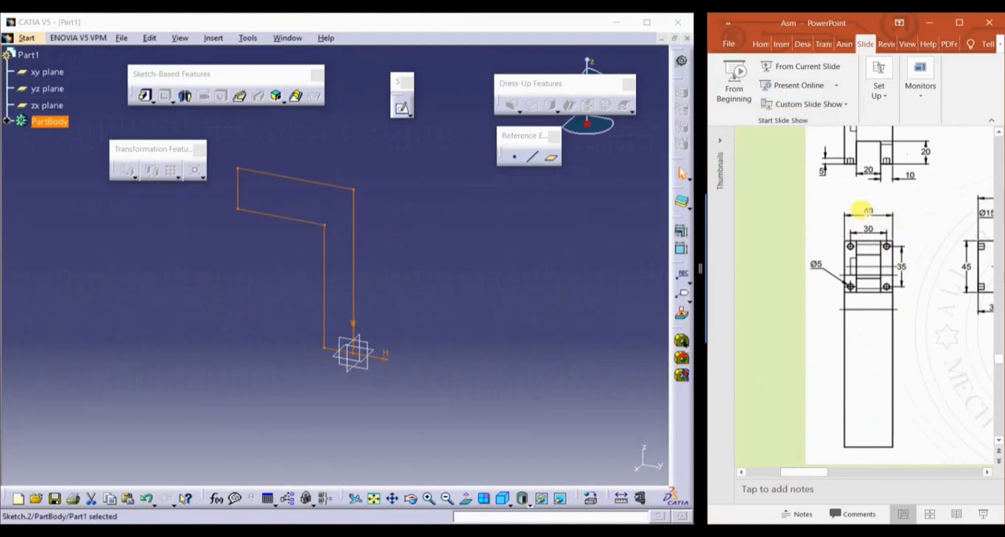
left_click(146, 96)
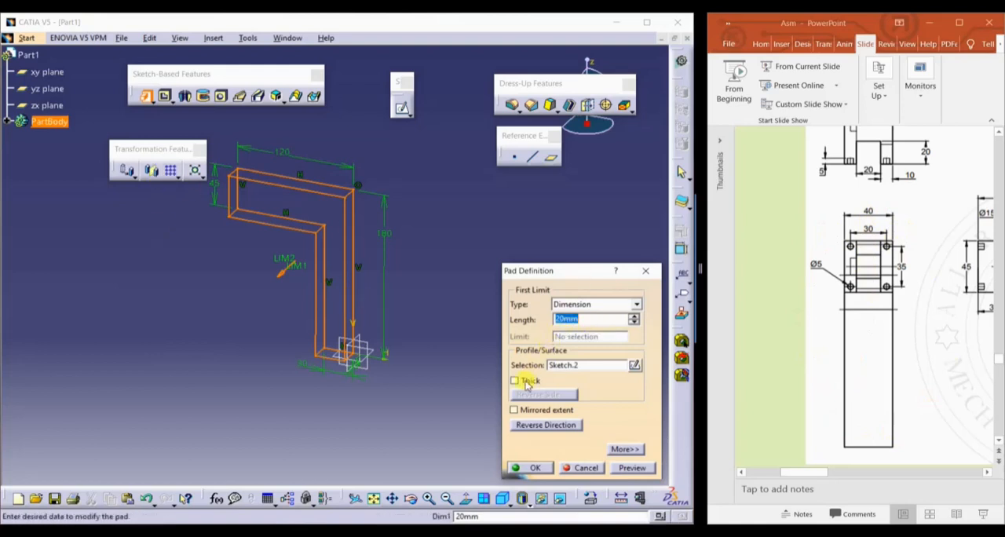
left_click(516, 410)
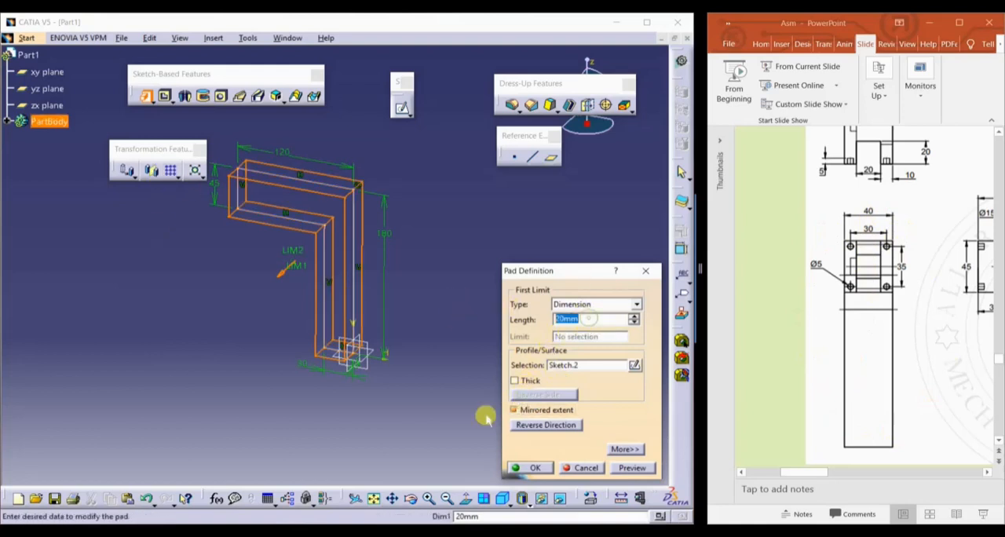
left_click(524, 468)
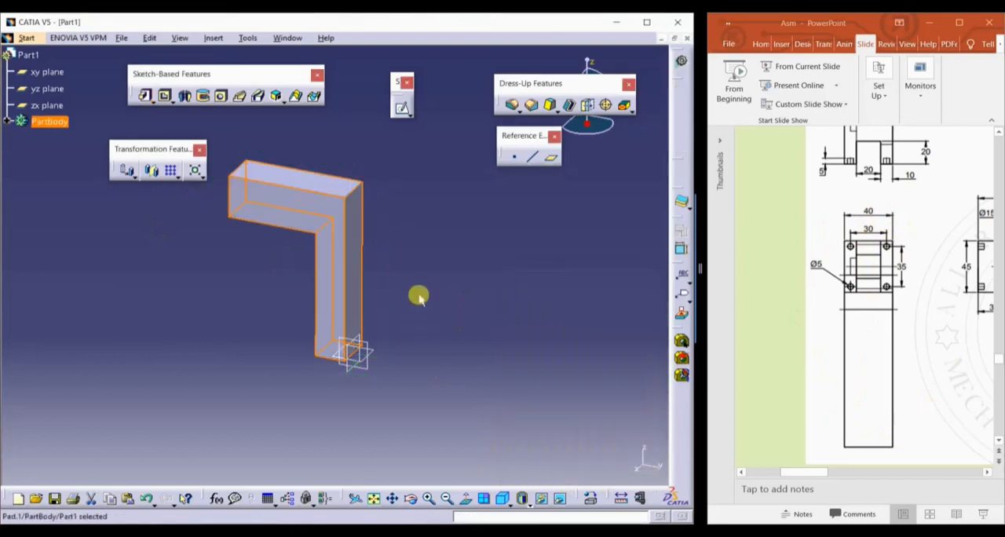
Open a sketch on the side face of the L-shaped body
middle_click_drag(209, 327, 428, 316)
scroll(853, 380, "up", 2)
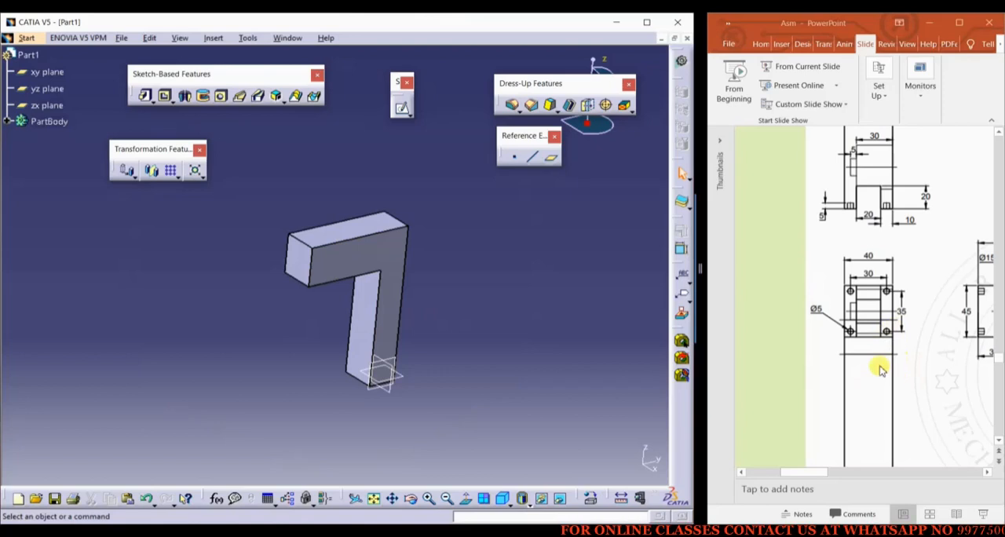
scroll(868, 371, "down", 4, "ctrl")
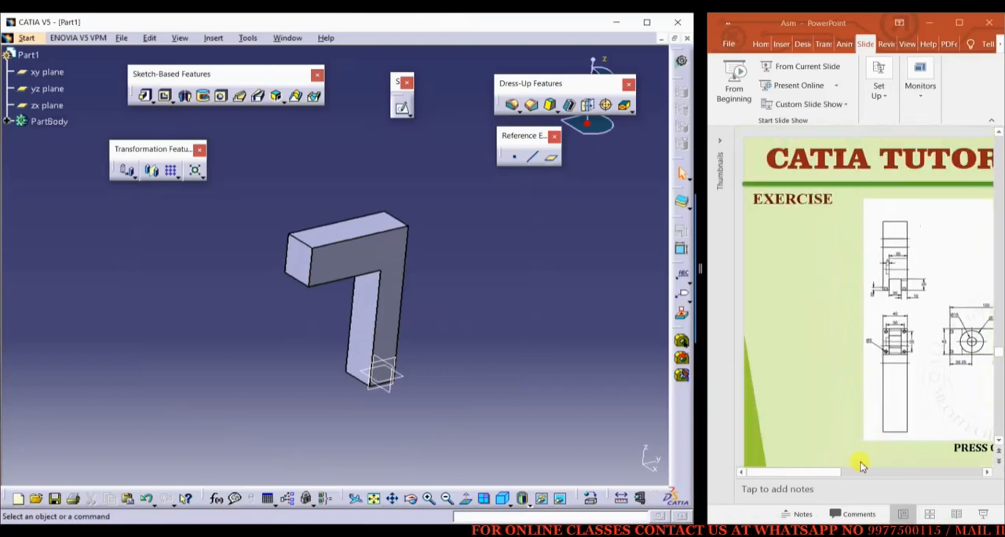
left_click(816, 477)
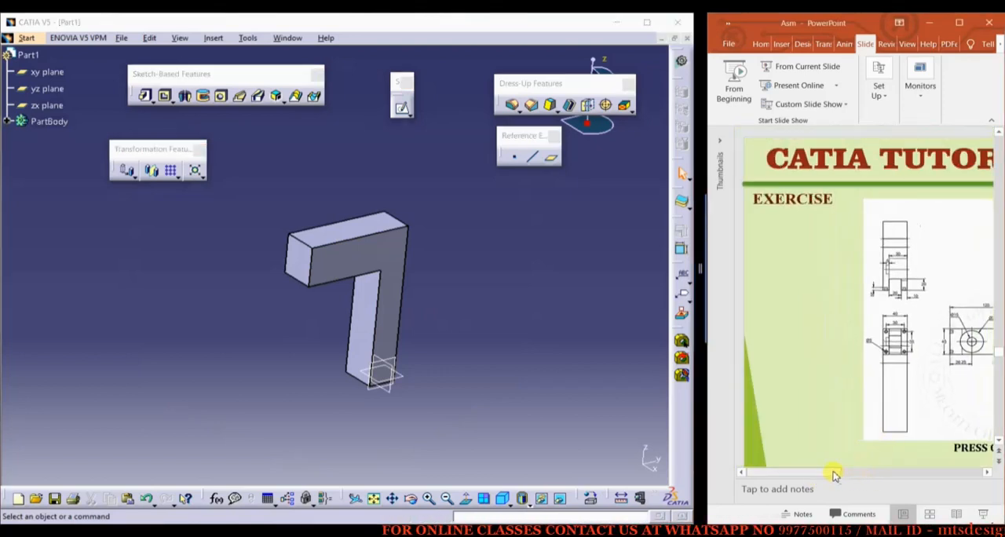
left_click_drag(835, 472, 873, 471)
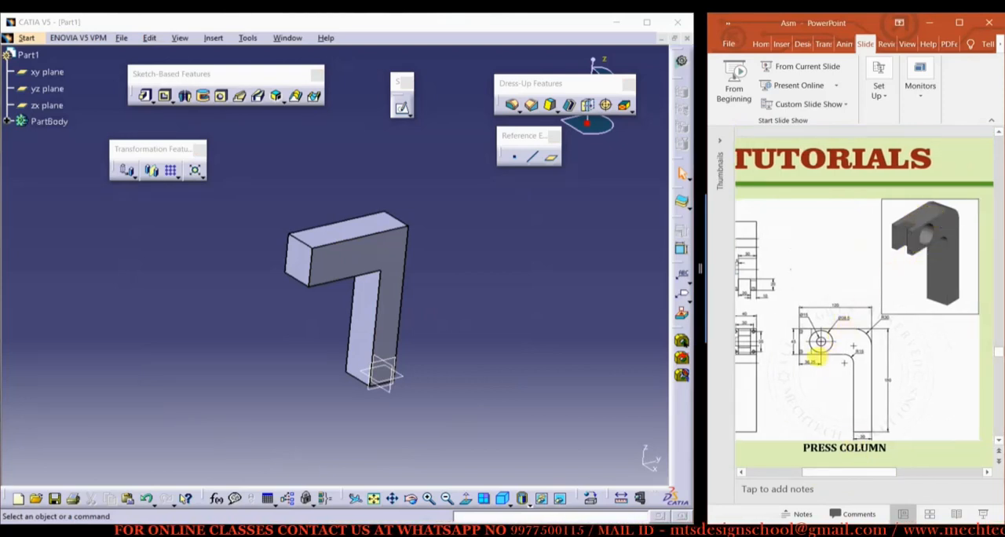
scroll(816, 355, "up", 2, "ctrl")
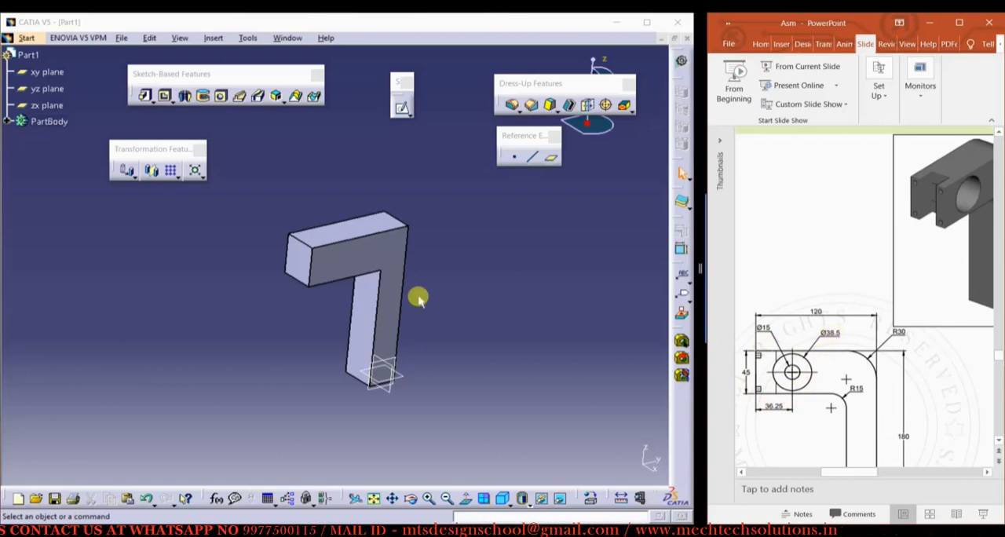
left_click(347, 256)
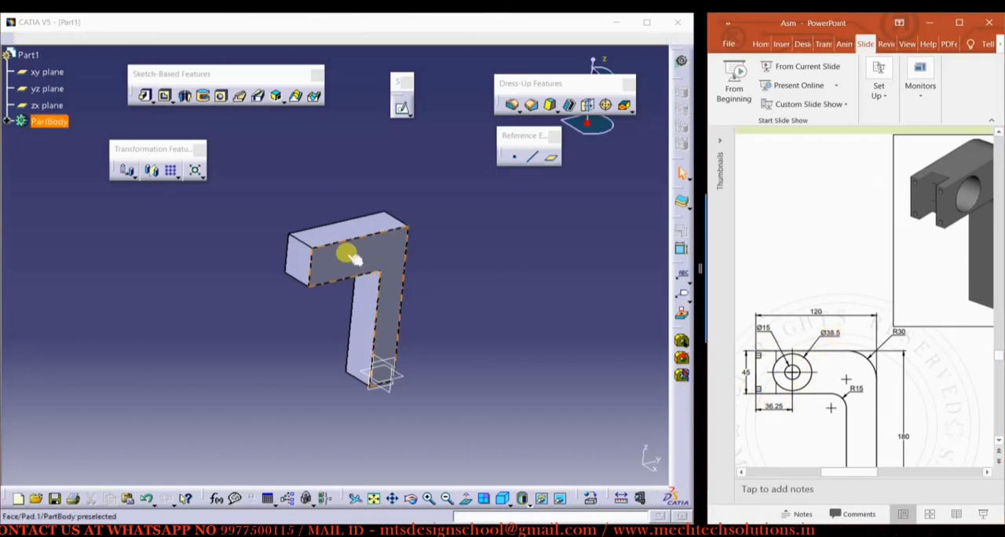
left_click(402, 110)
left_click(403, 247)
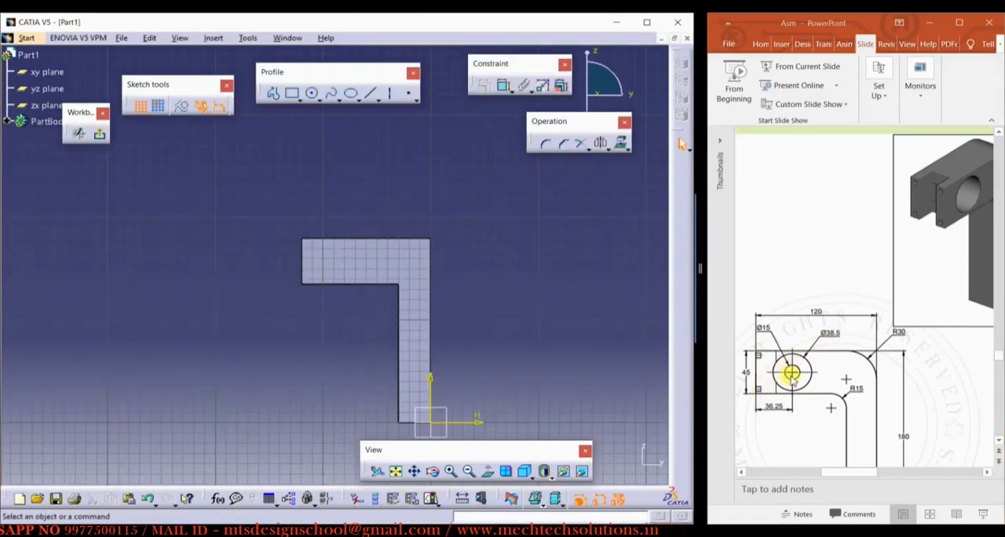
Examine the reference drawing's views for the diameter, position and depth of the round recess in the arm
left_click(833, 472)
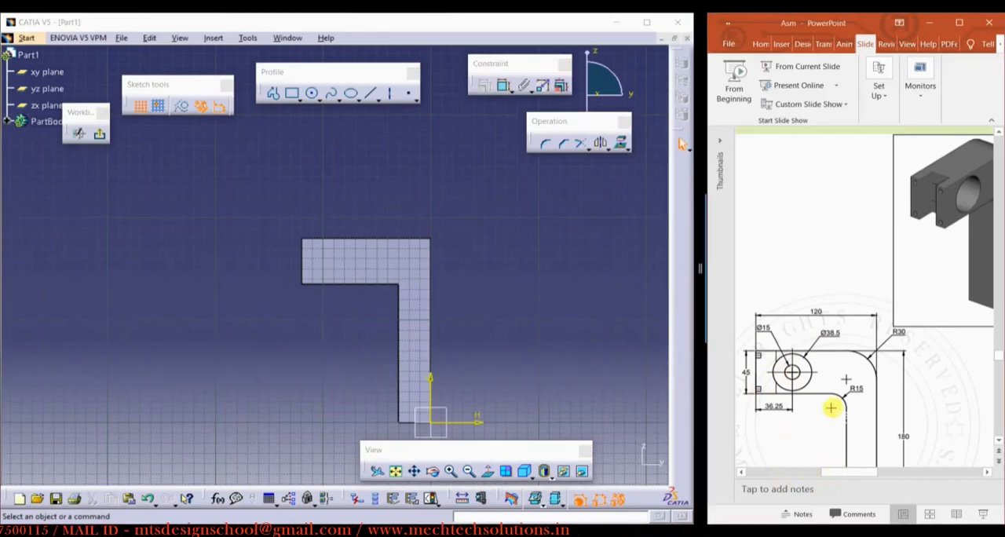
scroll(830, 407, "down", 2, "ctrl")
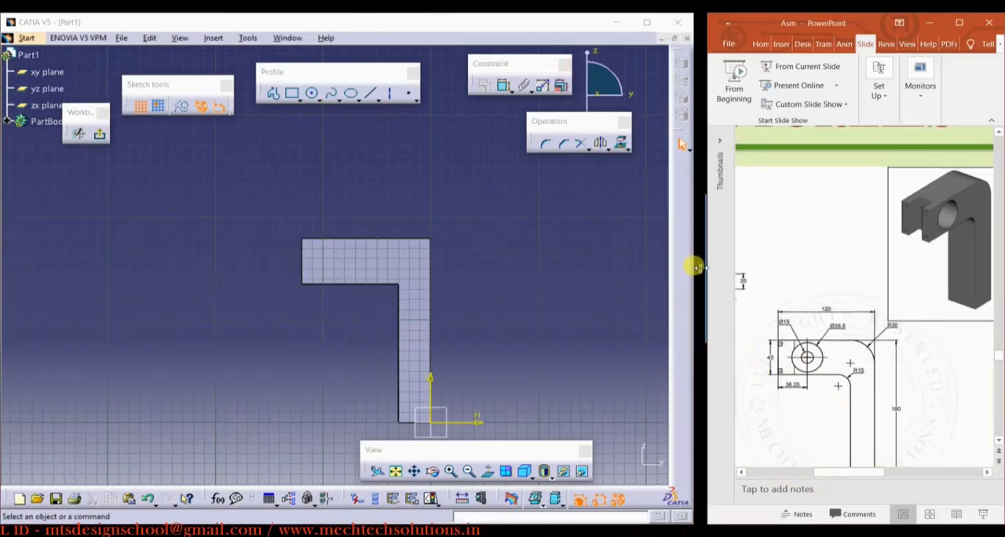
left_click_drag(696, 267, 664, 267)
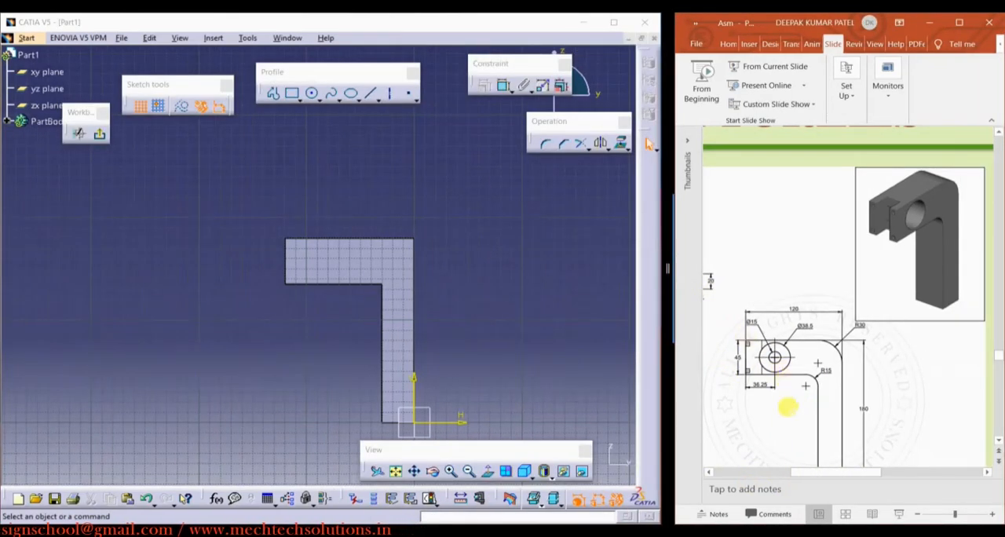
scroll(768, 400, "down", 2, "ctrl")
left_click(824, 470)
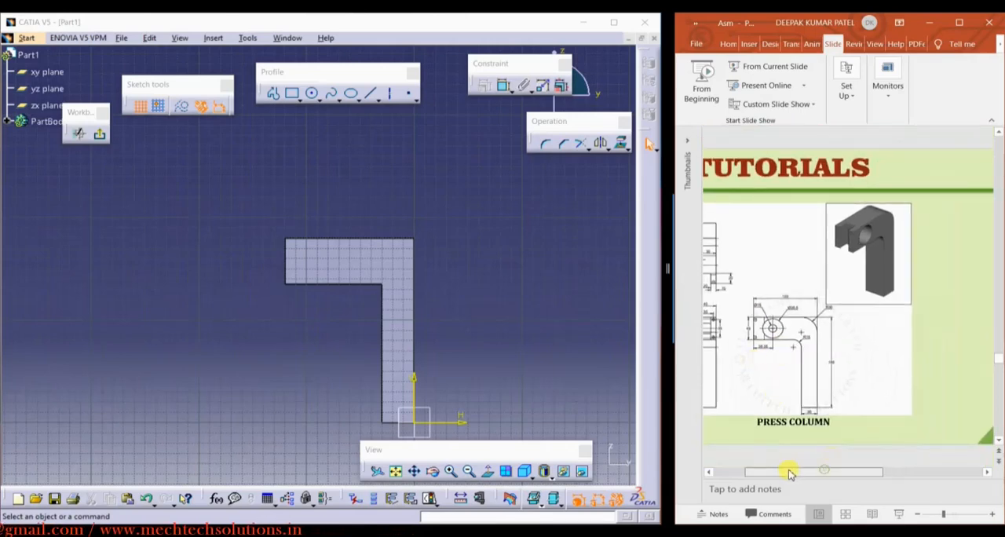
left_click_drag(789, 474, 785, 463)
scroll(763, 261, "up", 3, "ctrl")
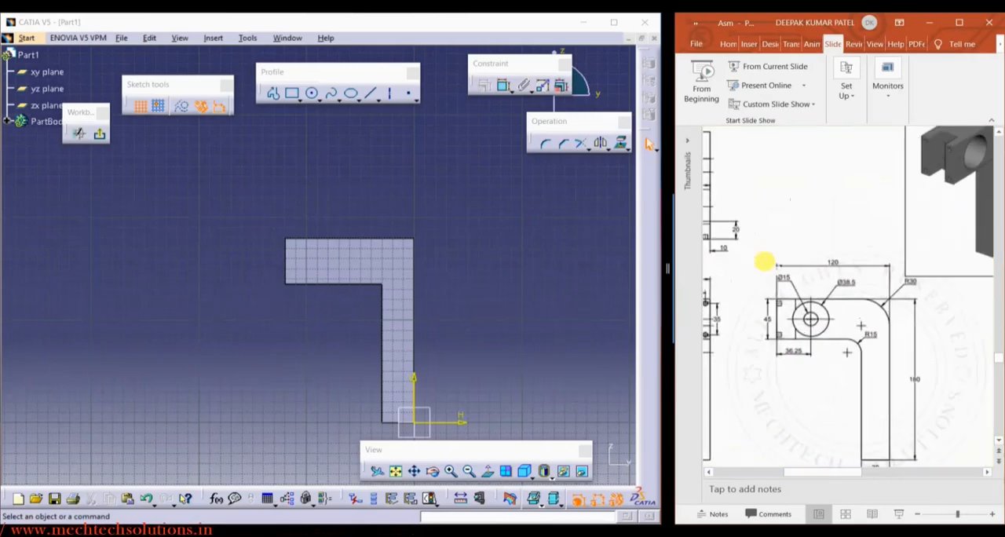
left_click_drag(821, 473, 797, 473)
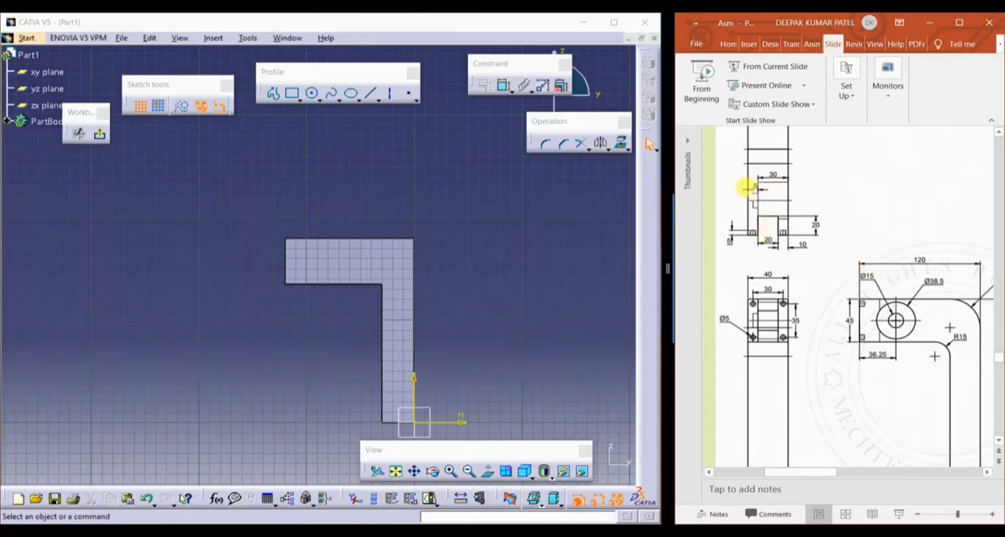
Draw a circle inside the horizontal arm and set its diameter to 38.5 mm
left_click(312, 93)
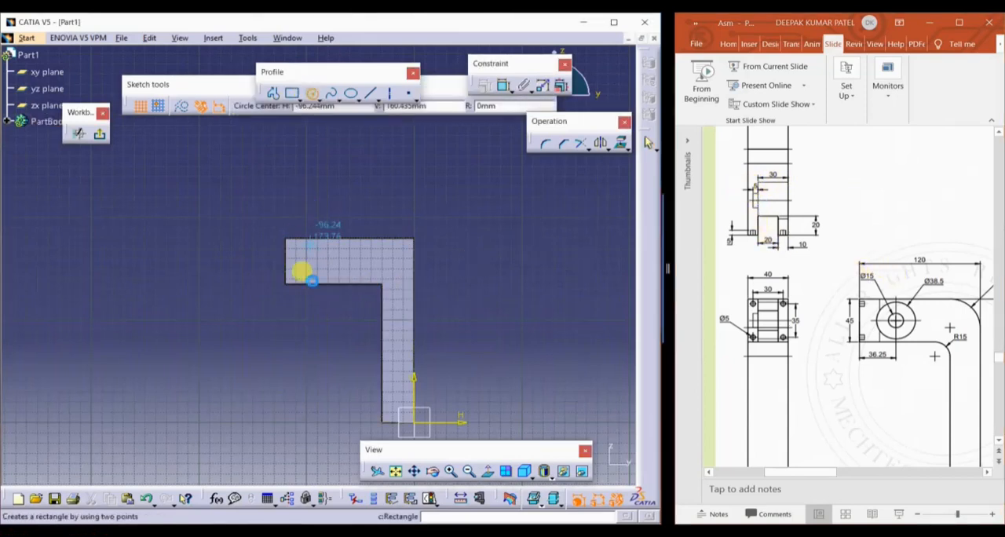
left_click(321, 259)
left_click(330, 245)
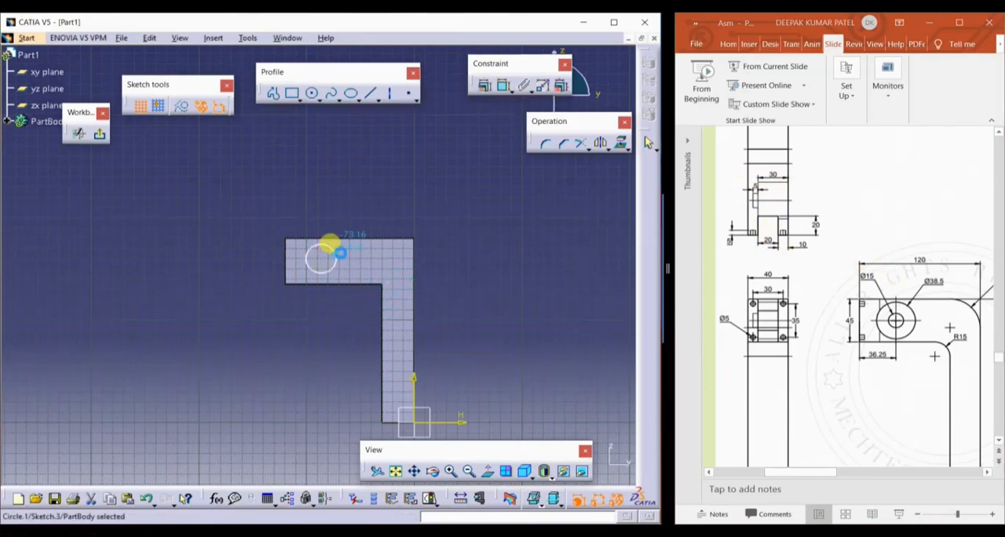
left_click(502, 84)
left_click(355, 206)
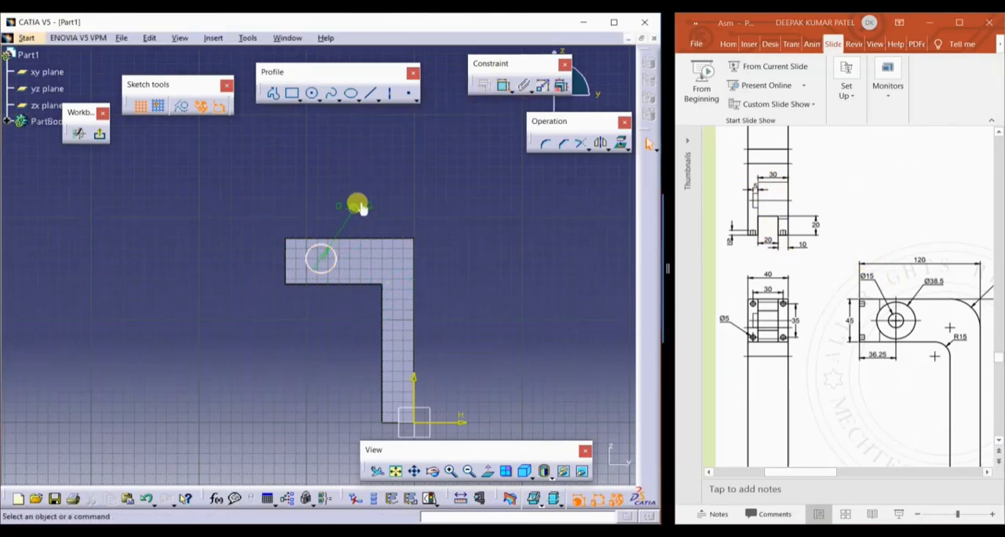
double_click(357, 206)
type("38.5")
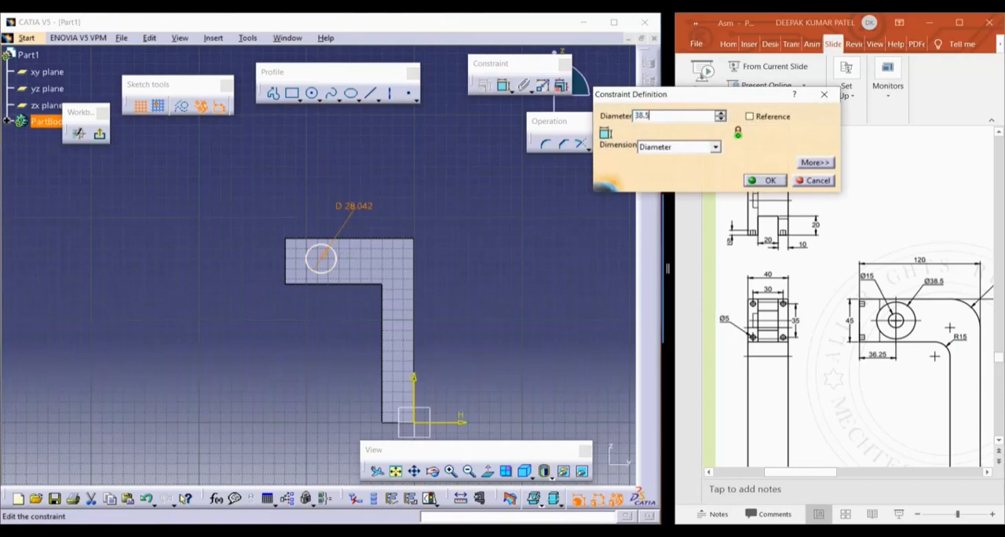
key("Return")
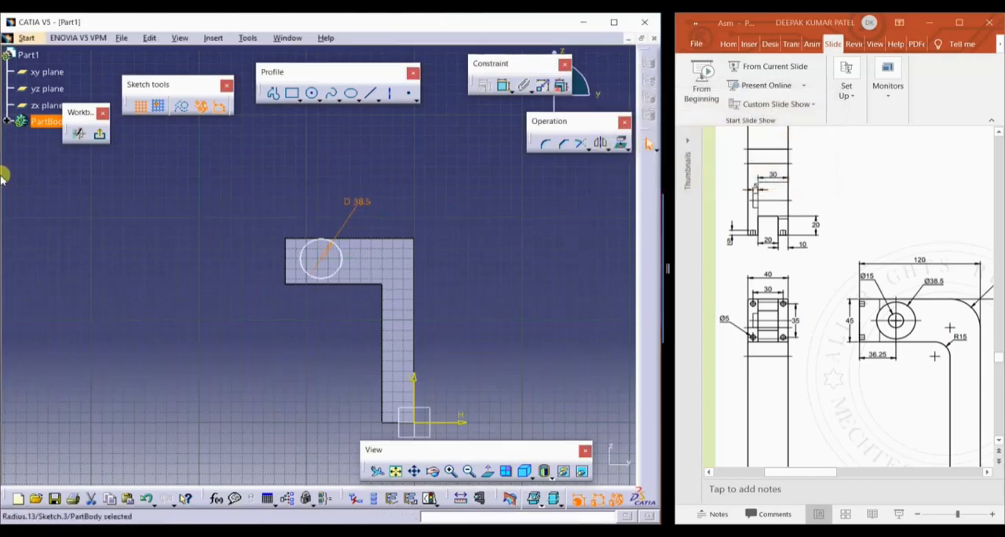
Constrain the circle's center 36.25 mm from the vertical end edge of the arm
left_click(502, 85)
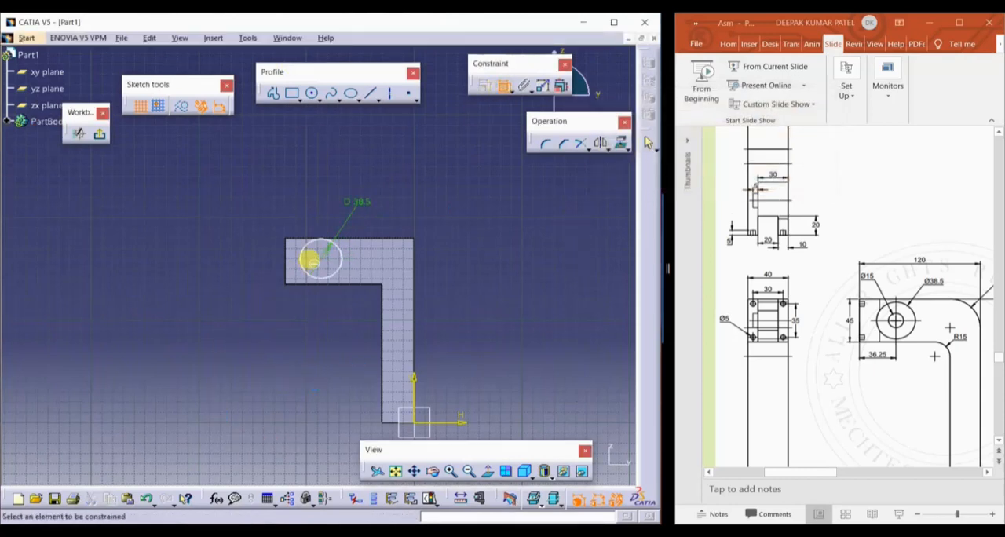
left_click(323, 263)
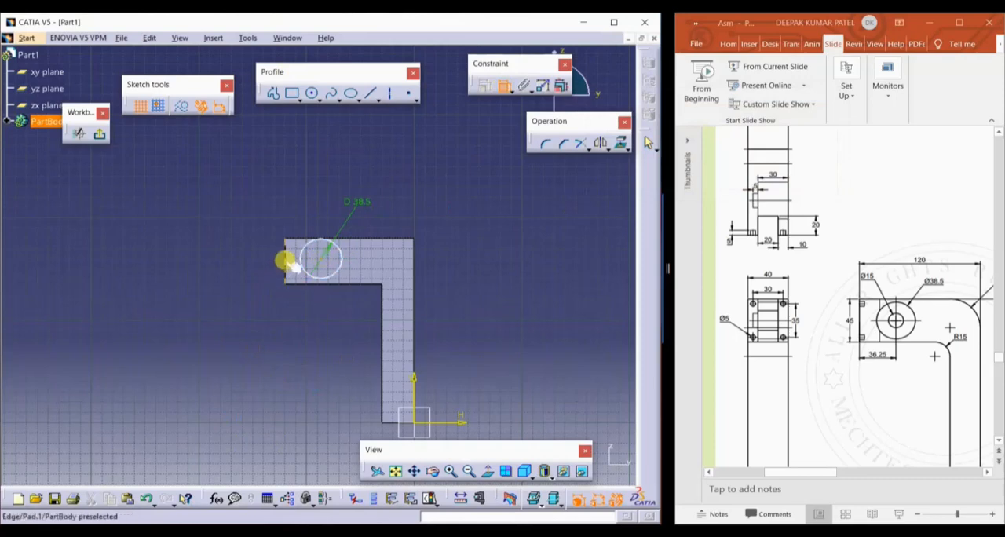
left_click(285, 260)
double_click(286, 192)
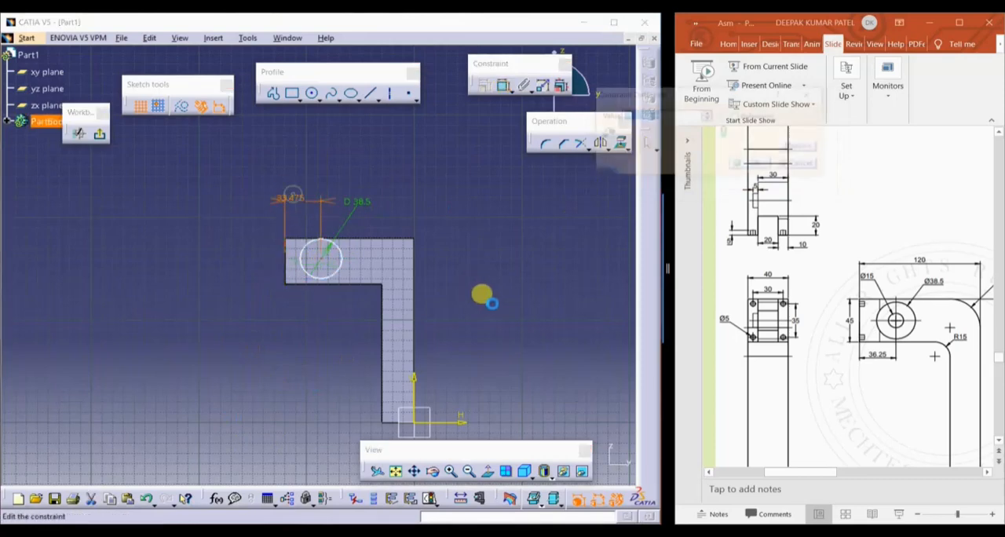
type("36.25")
key("Return")
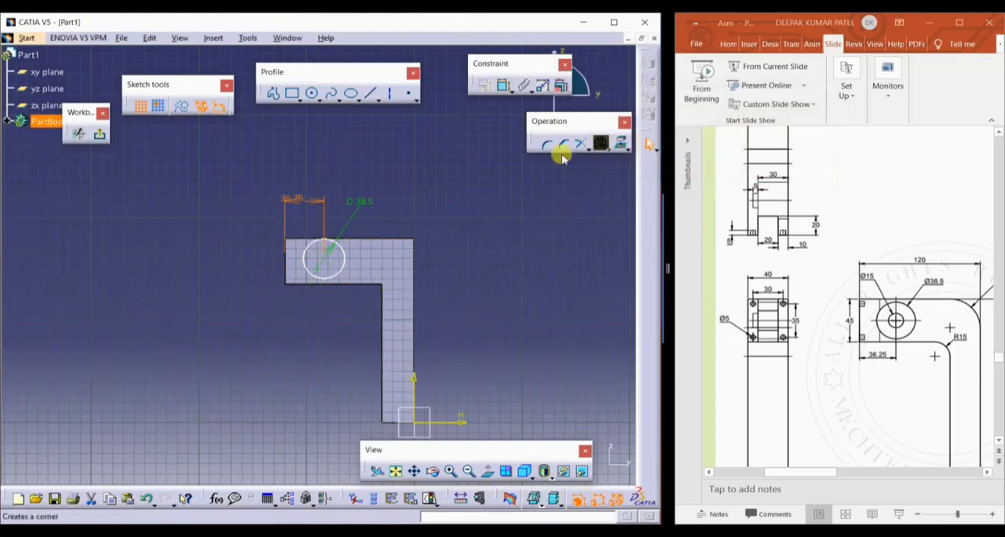
Constrain the circle's center 22.5 mm from the arm's lower edge and exit the sketch
left_click(504, 85)
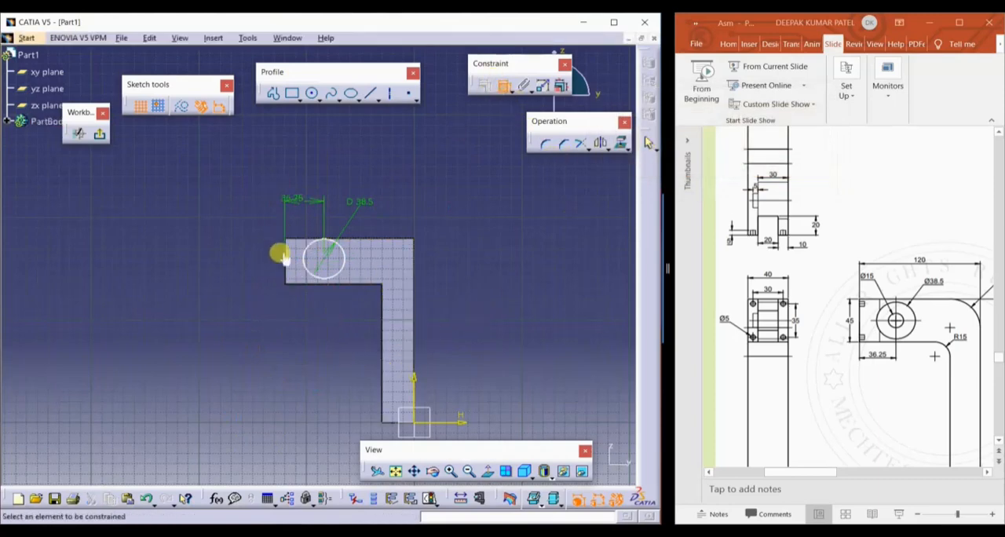
left_click(325, 256)
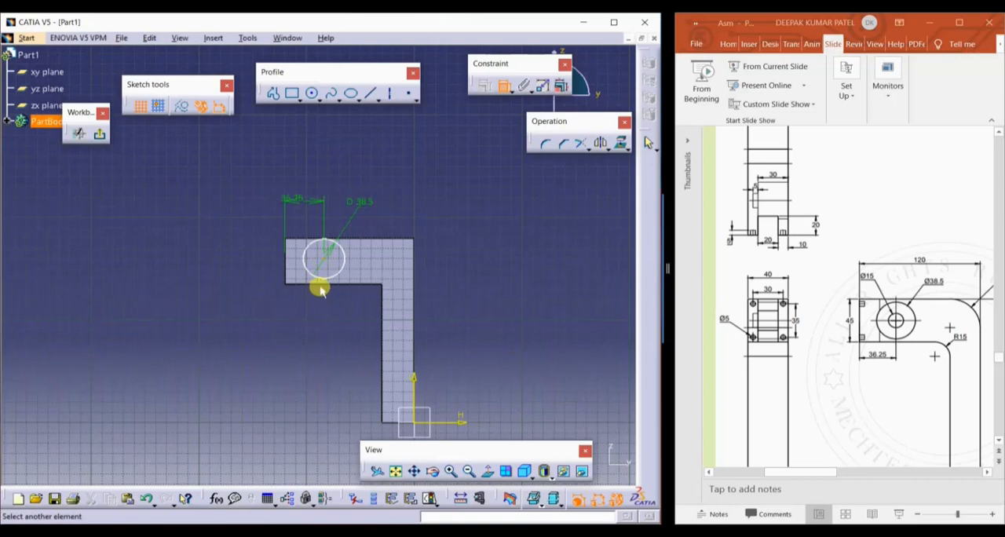
left_click(320, 283)
double_click(229, 249)
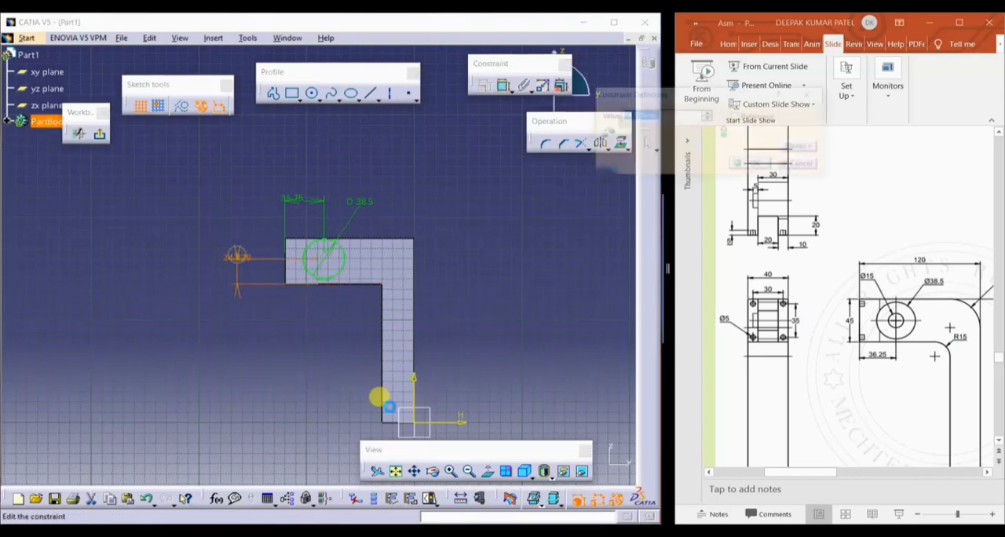
type("22.5")
key("Return")
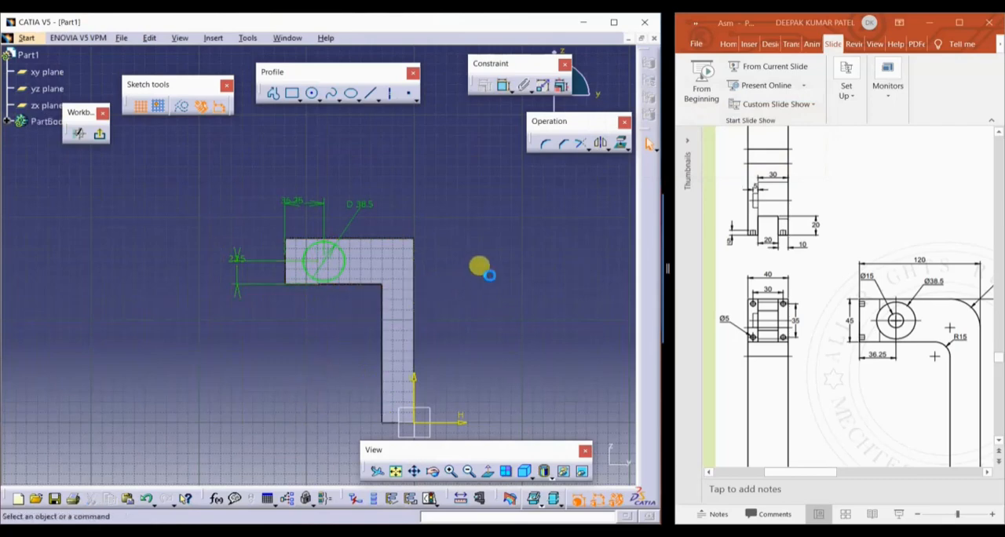
left_click(99, 134)
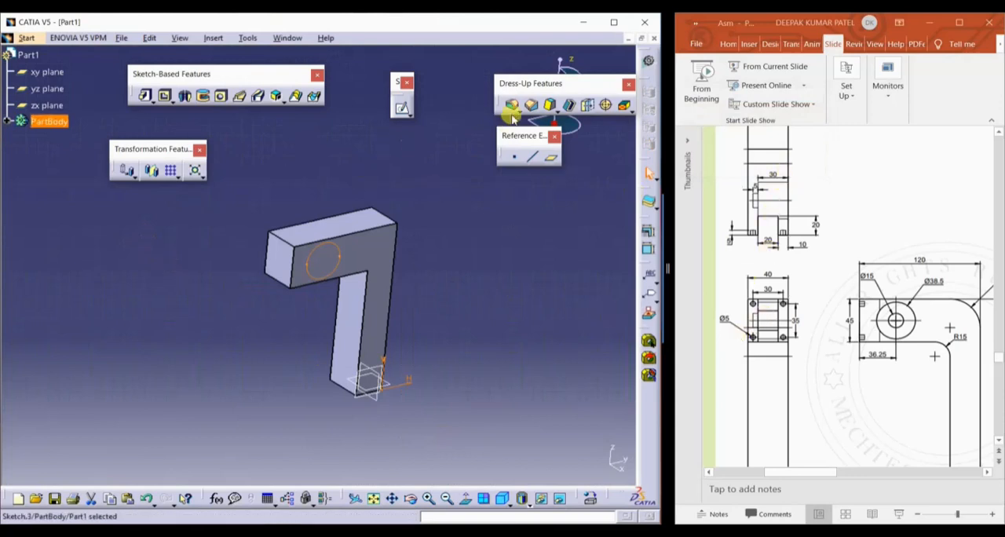
Cut the circle as a pocket 30 mm deep into the arm
left_click(164, 95)
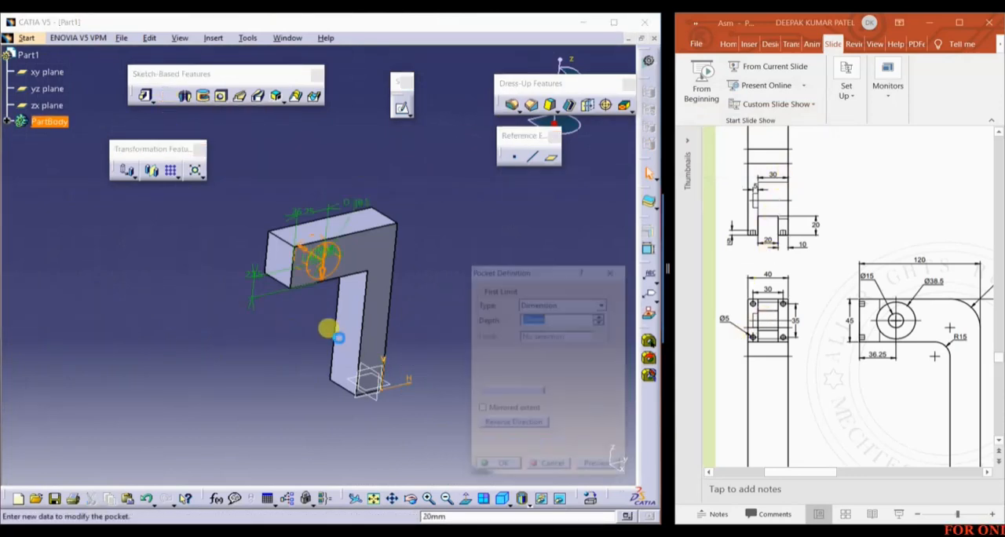
type("30")
key("Return")
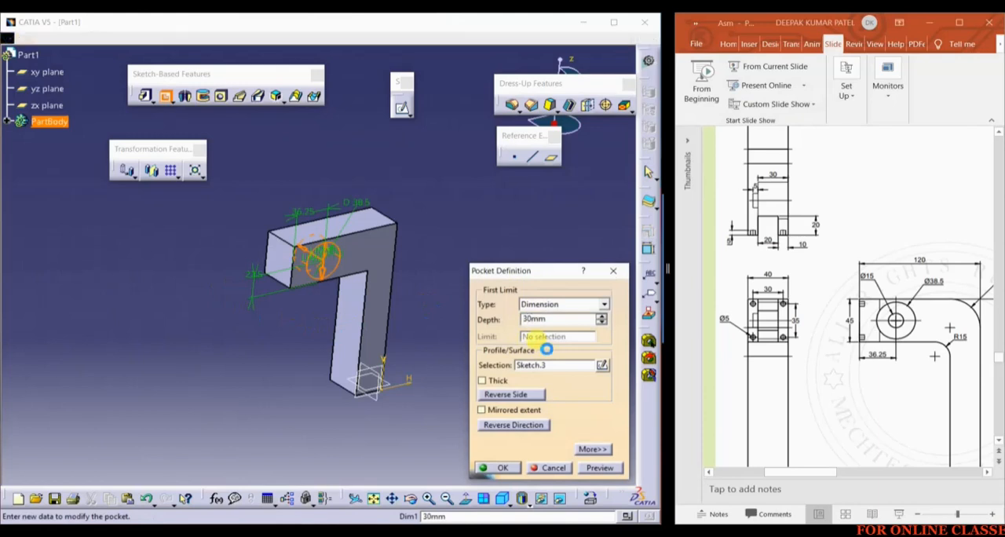
left_click(450, 329)
Open a sketch on the floor face of the round pocket
middle_click_drag(452, 329, 318, 251)
left_click(325, 231)
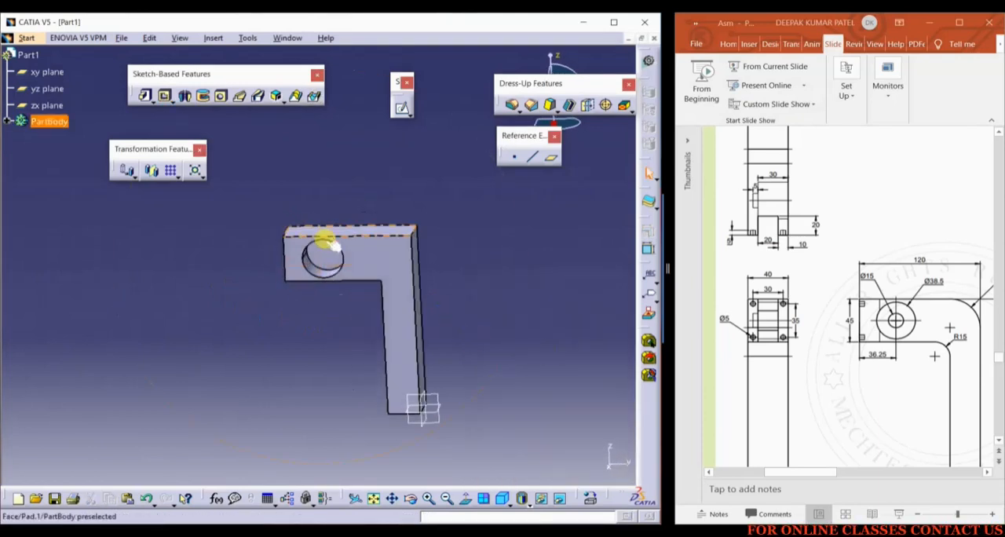
left_click(402, 107)
left_click(332, 221)
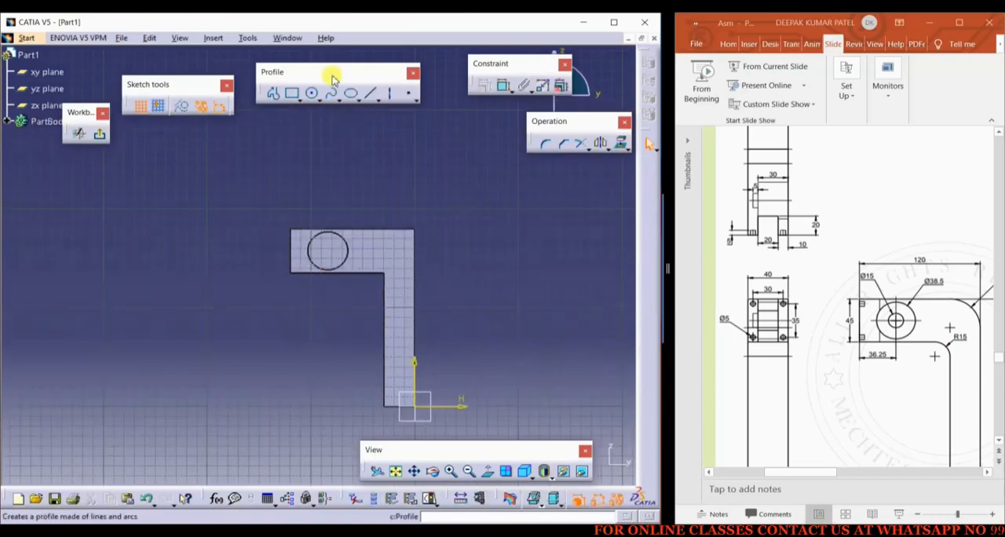
Draw a smaller circle inside the pocket and make it concentric with the pocket's round edge
left_click(312, 94)
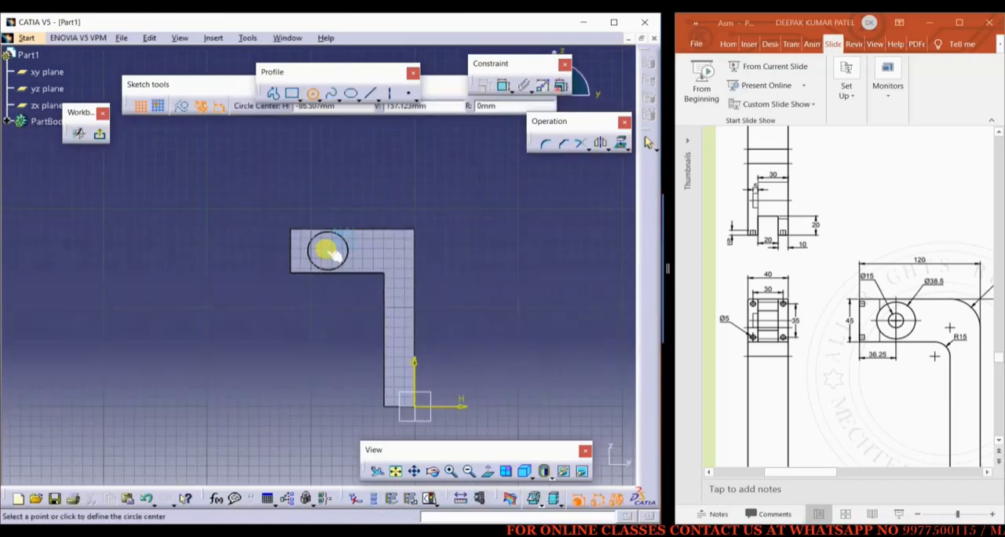
key("Escape")
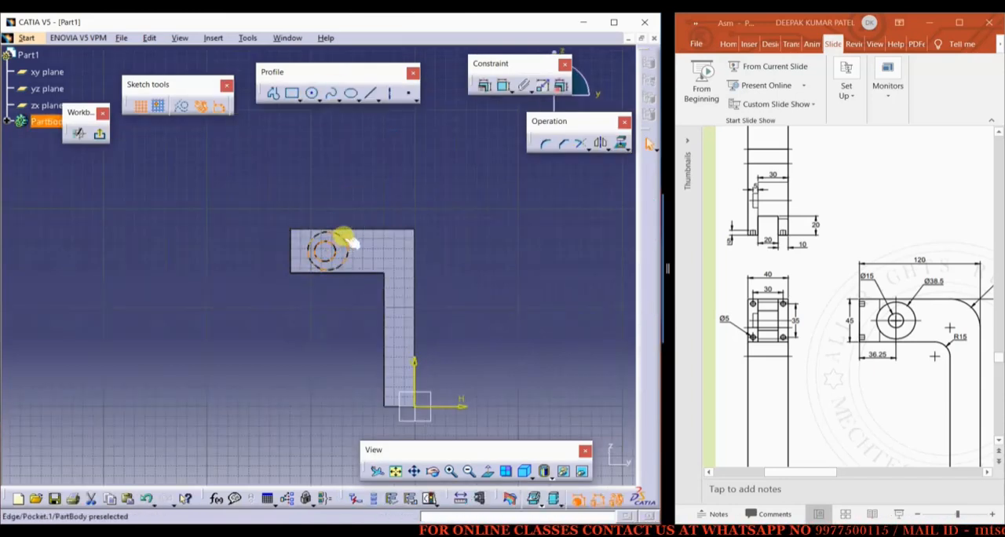
left_click(345, 241)
left_click(486, 85)
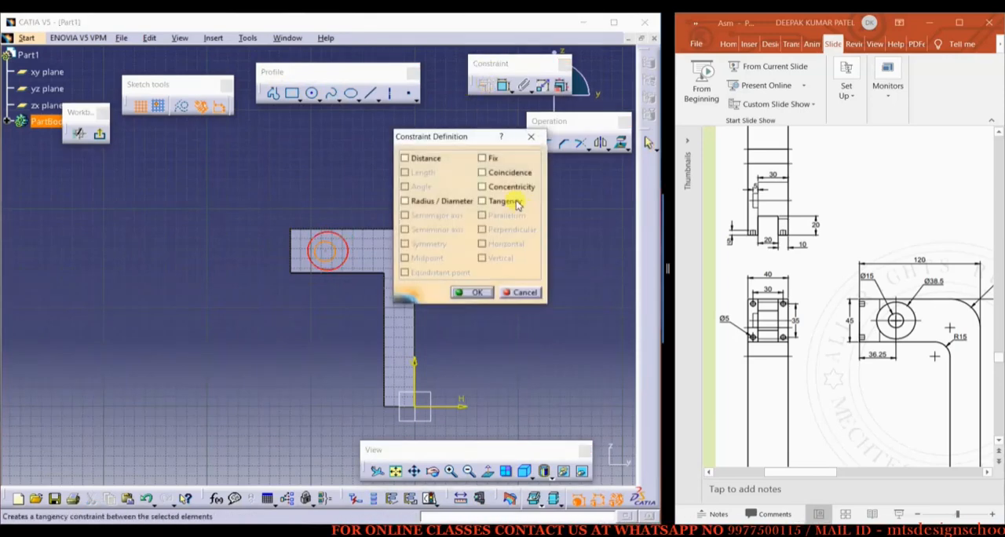
left_click(481, 292)
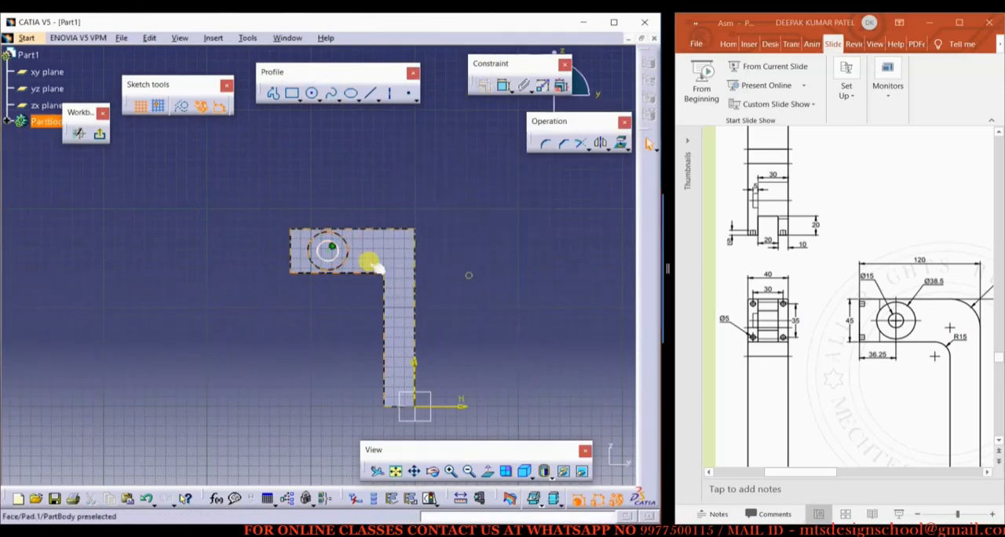
Set the smaller circle's diameter to 15 mm and exit the sketch
left_click(504, 85)
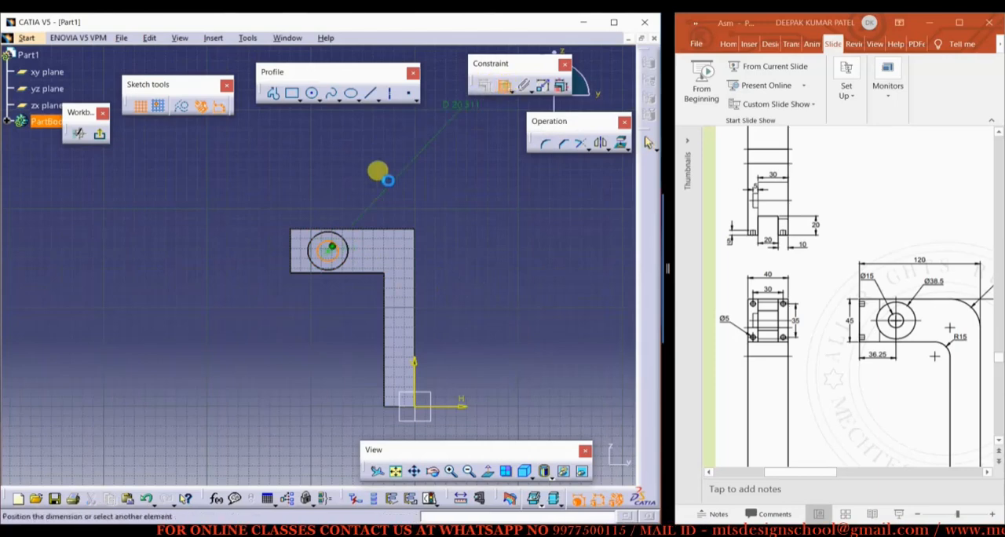
left_click(361, 190)
double_click(363, 192)
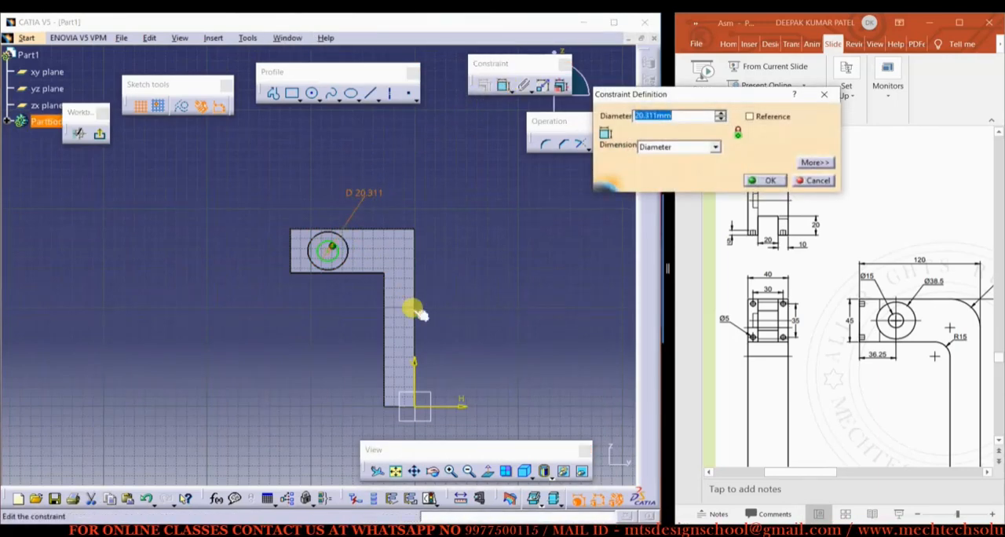
key("Return")
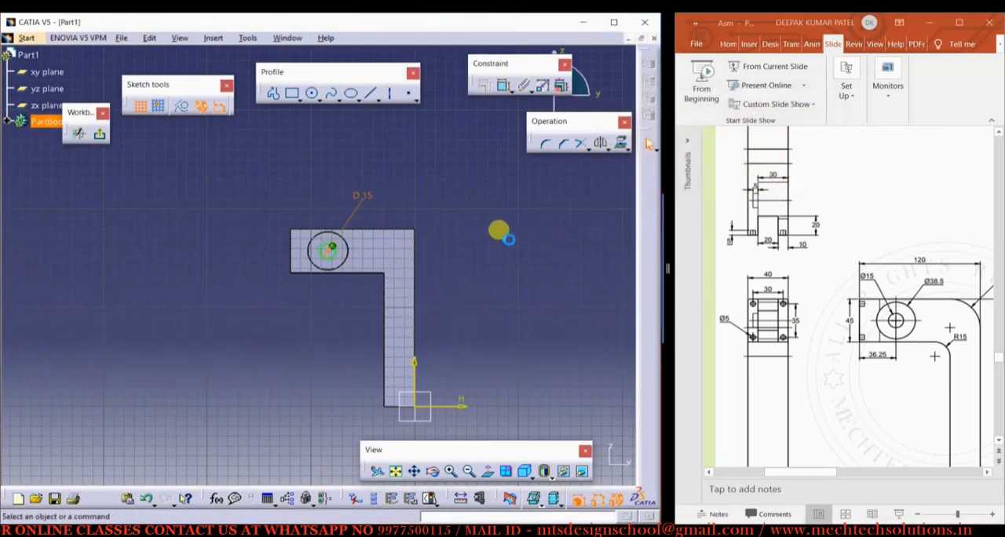
left_click(102, 136)
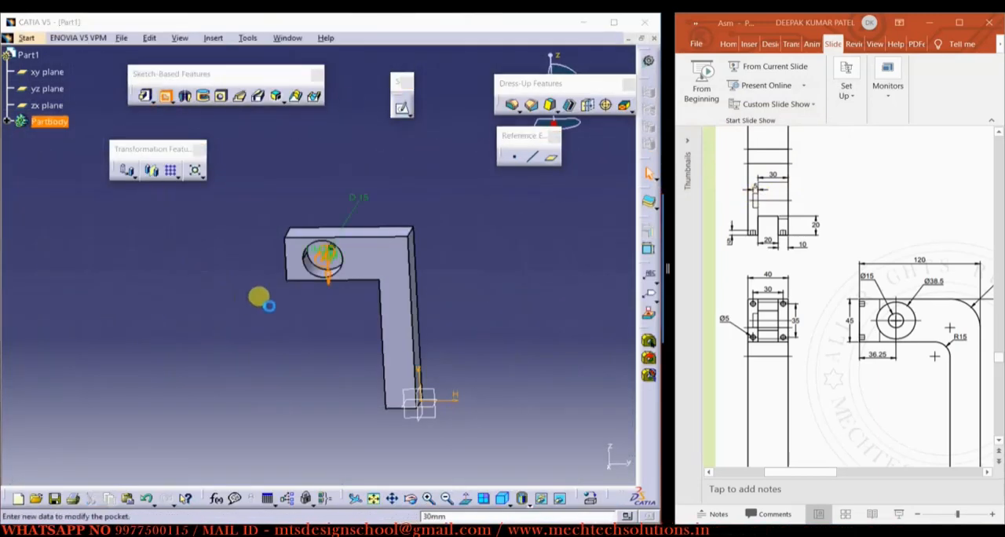
Cut the 15 mm circle as a pocket 5 mm deep, with its direction reversed
middle_click_drag(264, 307, 167, 363)
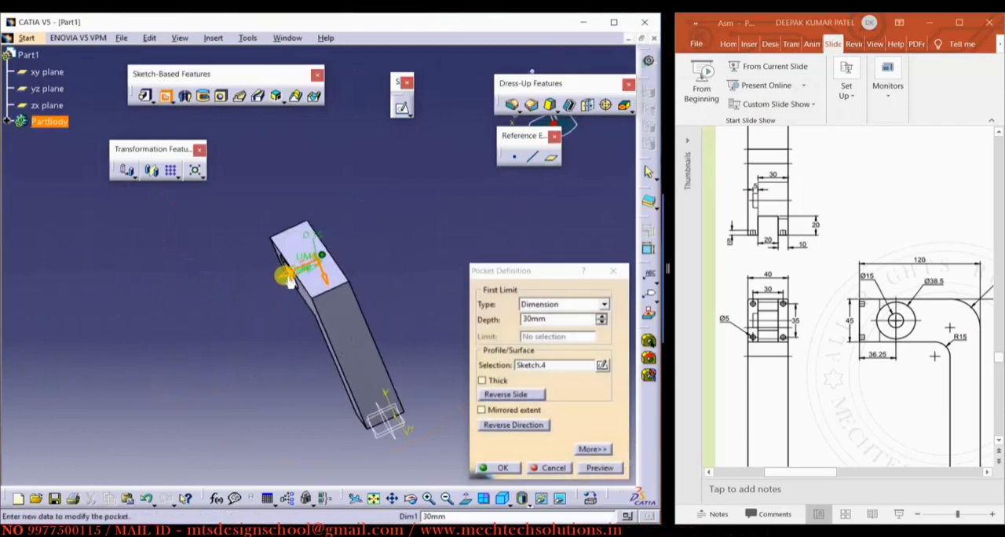
left_click(288, 278)
left_click(559, 318)
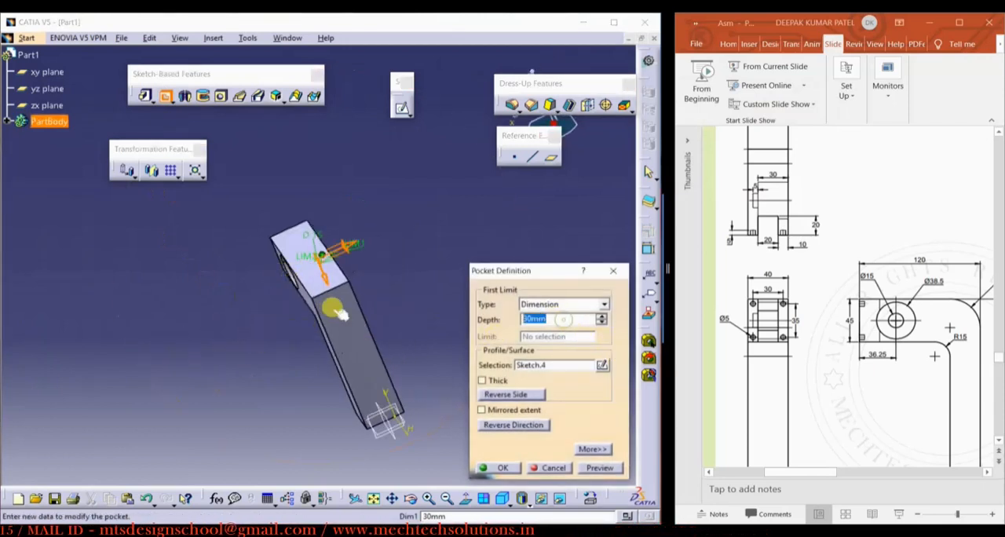
type("5")
key("Return")
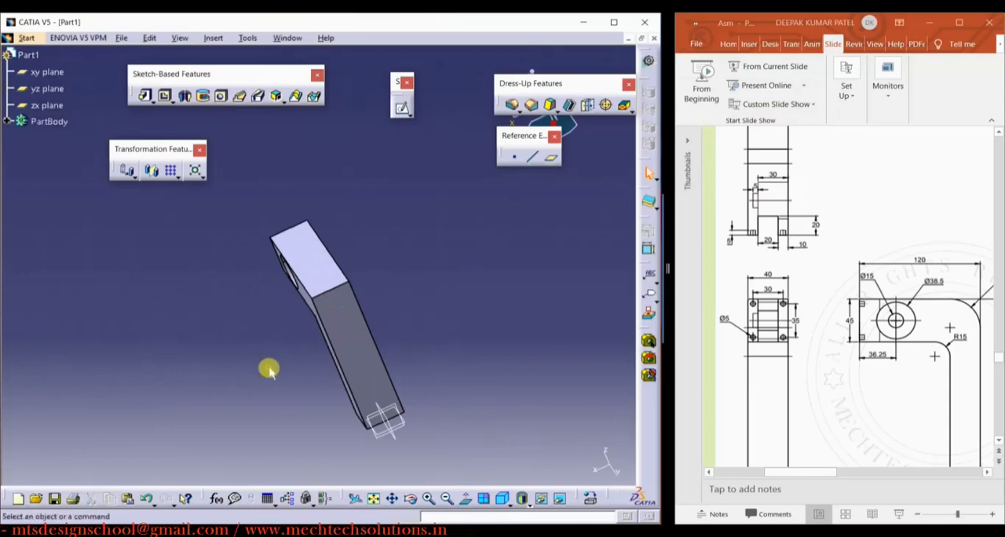
Open a sketch on the top face of the horizontal arm and view it face-on
middle_click_drag(270, 365, 292, 264)
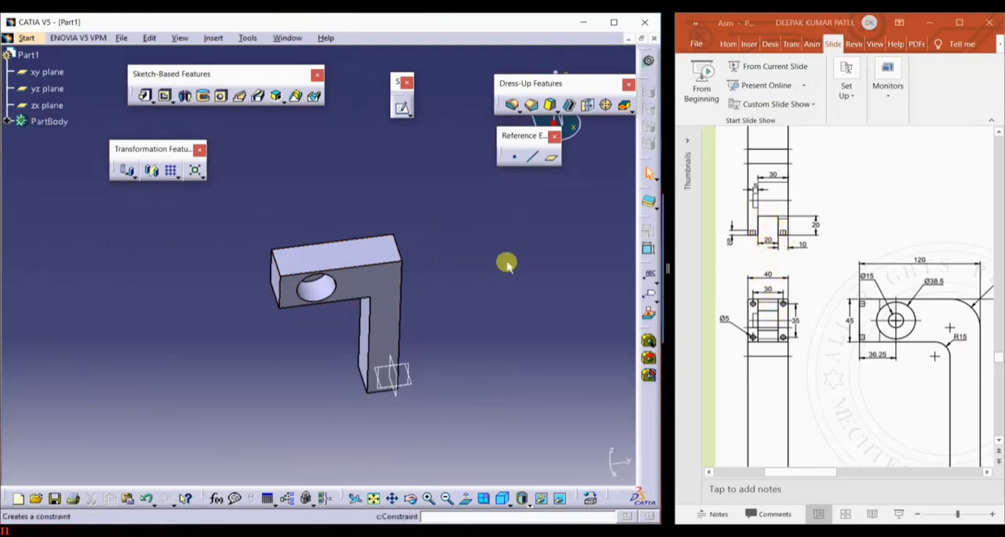
left_click(295, 254)
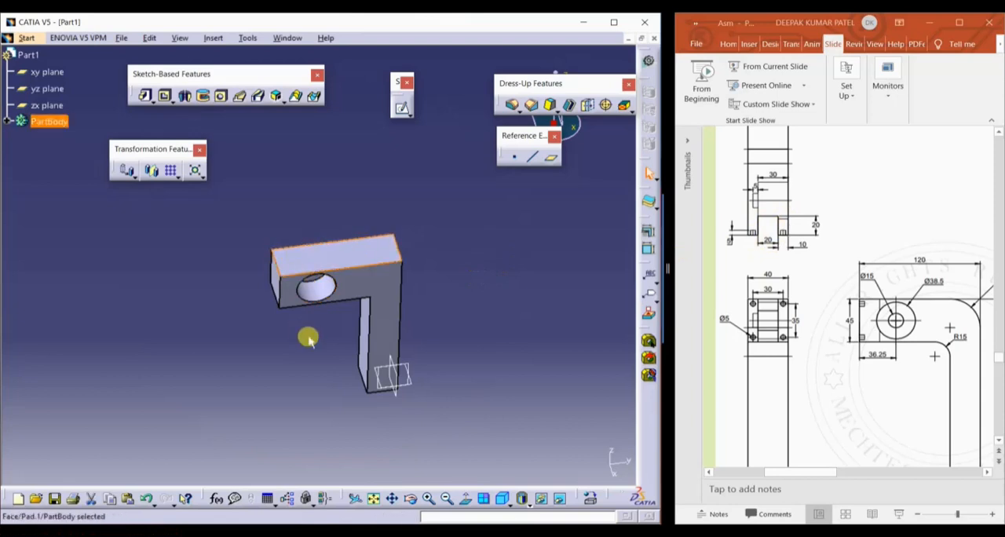
left_click(401, 107)
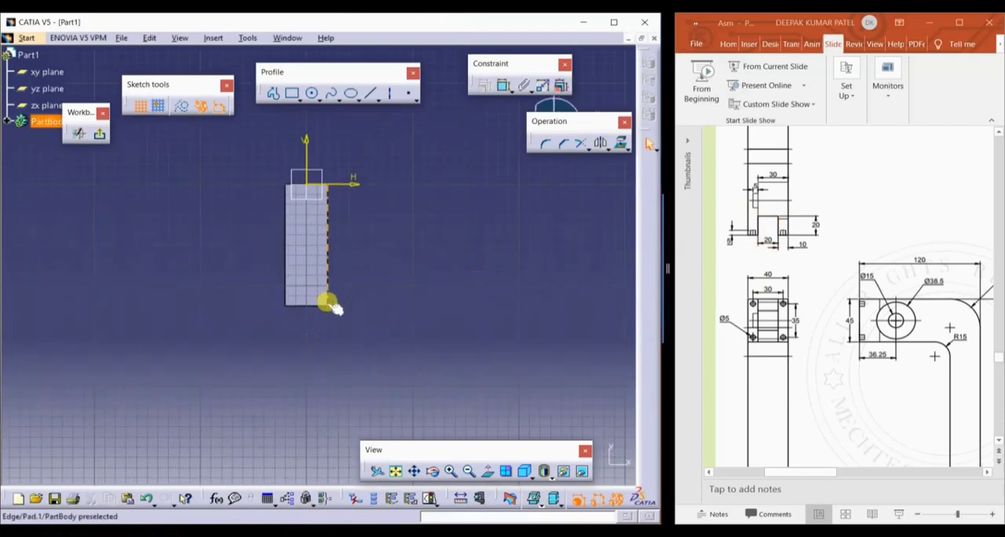
mouse_move(348, 310)
middle_mouse_down()
mouse_move(256, 241)
mouse_move(236, 210)
middle_mouse_up()
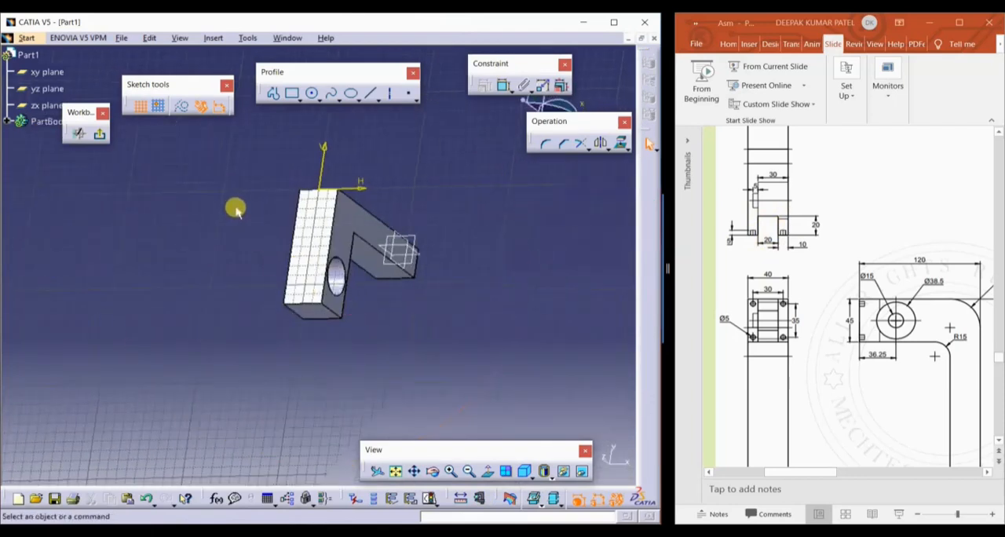
left_click(488, 469)
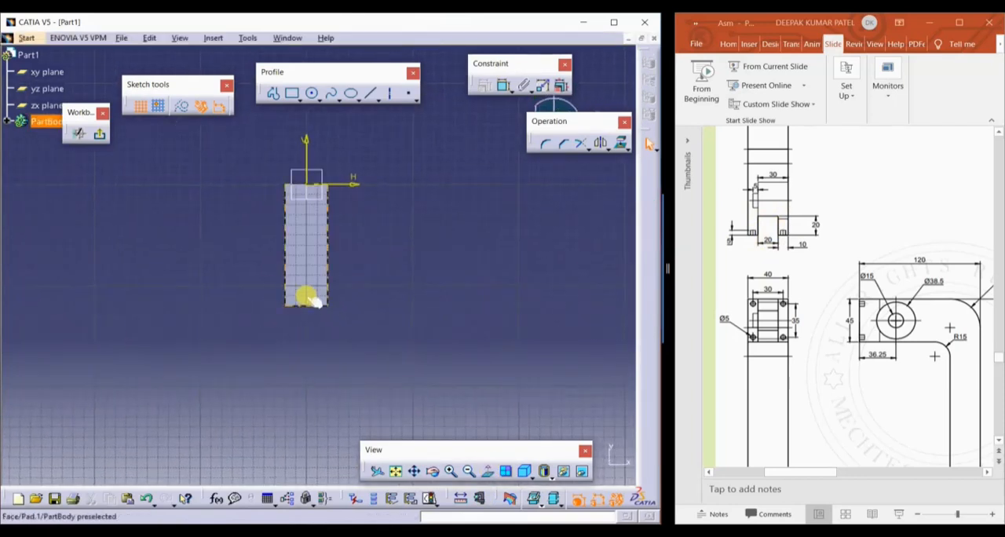
Draw a centered rectangle about 20 mm wide on the vertical axis, straddling the edge at the arm's free end
left_click(298, 98)
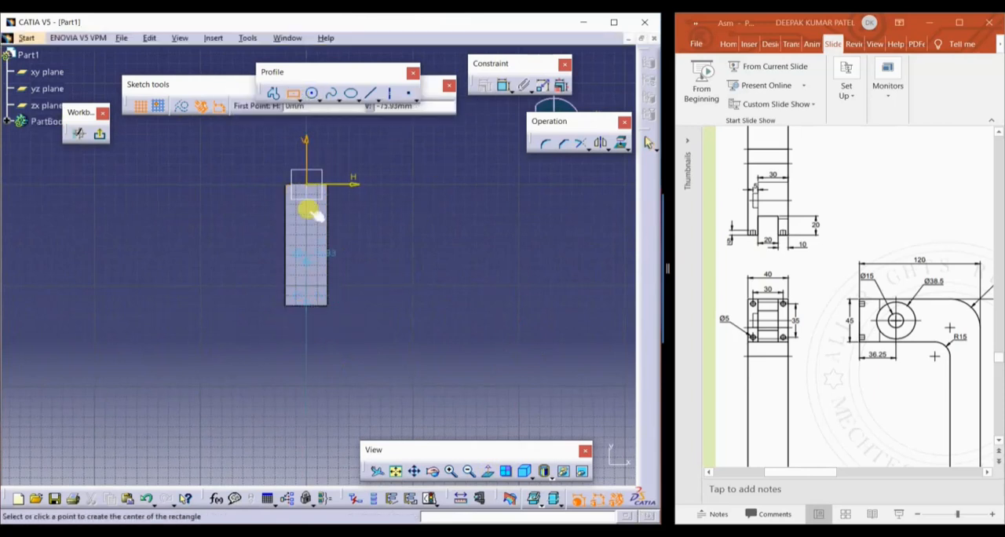
left_click(307, 310)
left_click(318, 287)
left_click(579, 68)
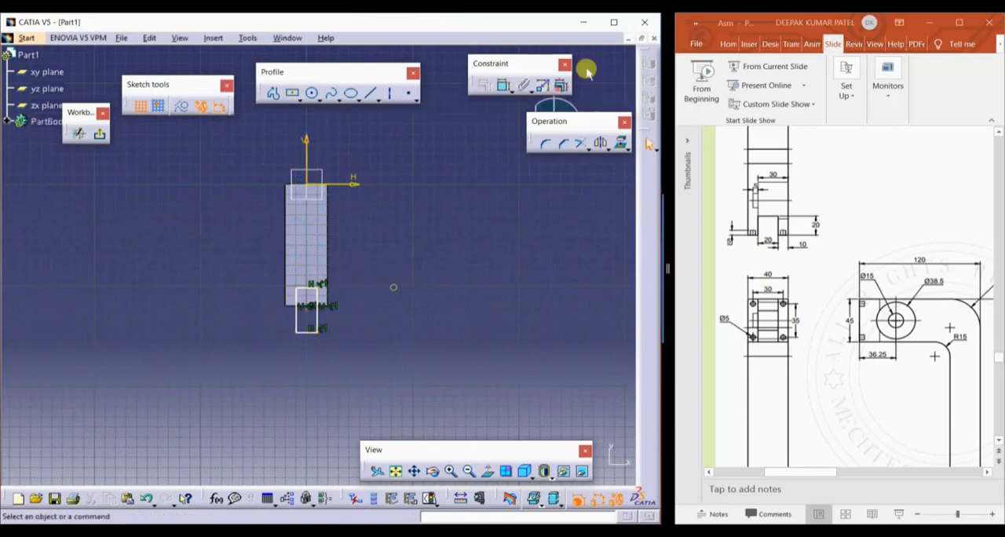
Dimension the rectangle's width and set it to 20 mm
left_click(504, 85)
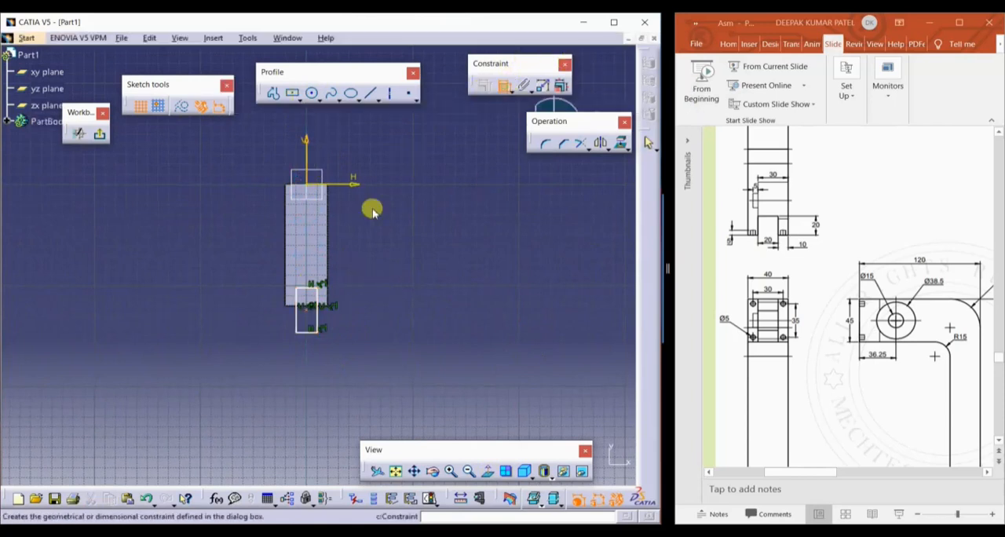
left_click(315, 288)
left_click(365, 253)
double_click(367, 249)
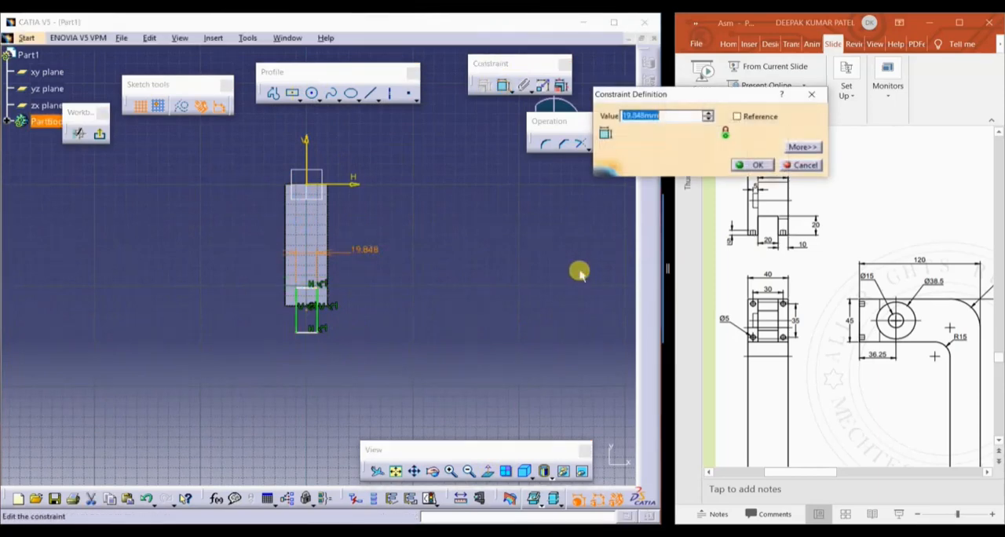
type("20")
key("Return")
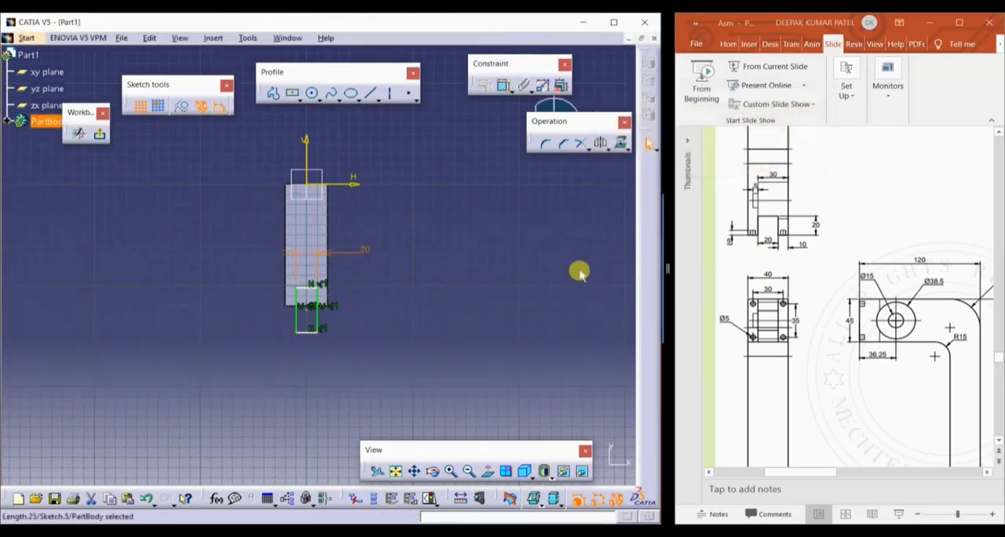
Constrain the rectangle's inner short side 20 mm from the arm's free end edge
left_click(504, 88)
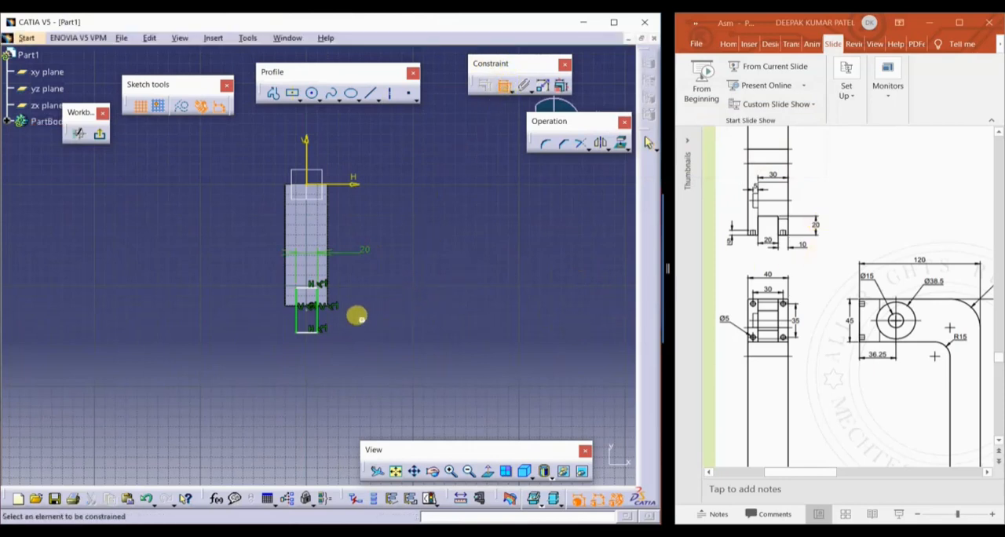
middle_click_drag(356, 316, 379, 235)
middle_click_drag(356, 355, 376, 279)
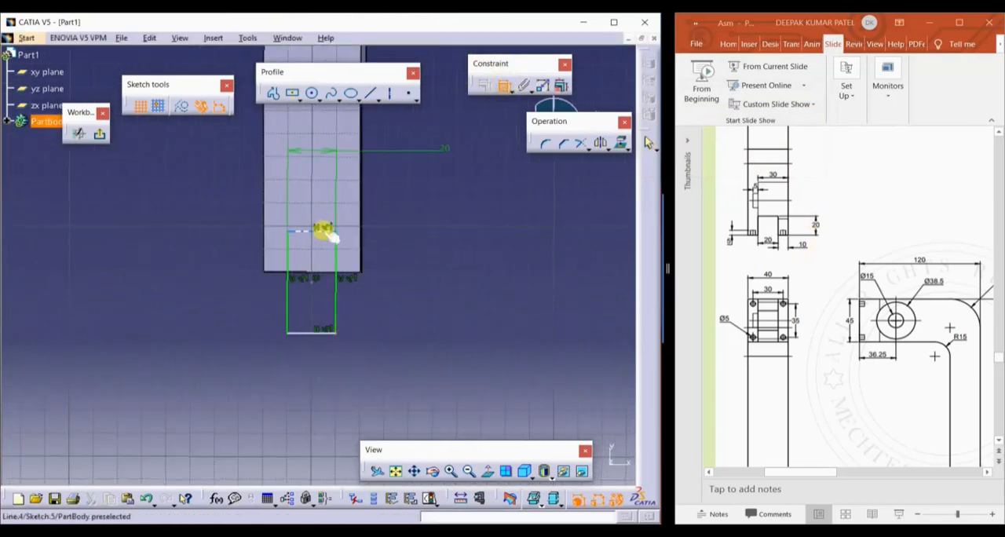
left_click(325, 233)
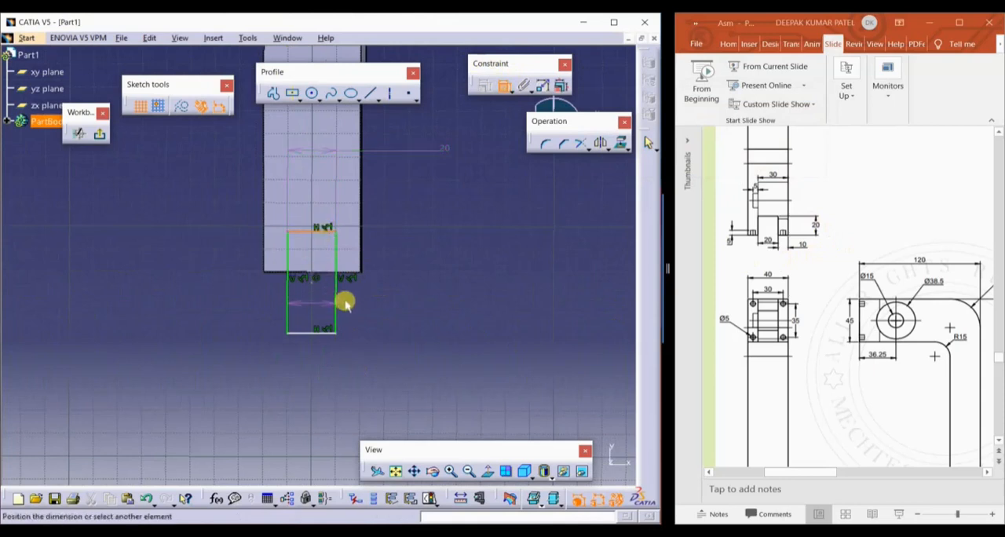
left_click(347, 272)
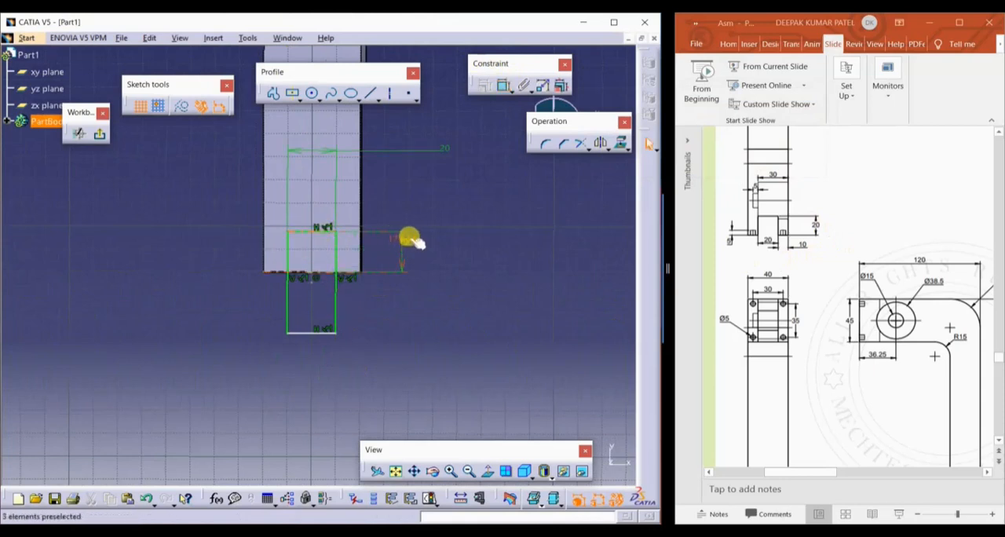
double_click(404, 237)
type("20mm")
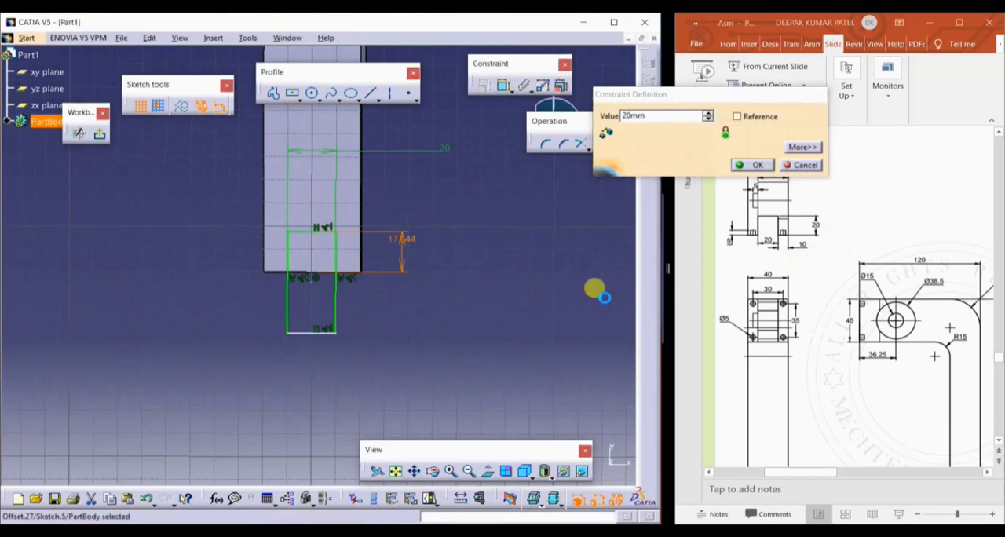
key("Return")
middle_click_drag(466, 296, 447, 351)
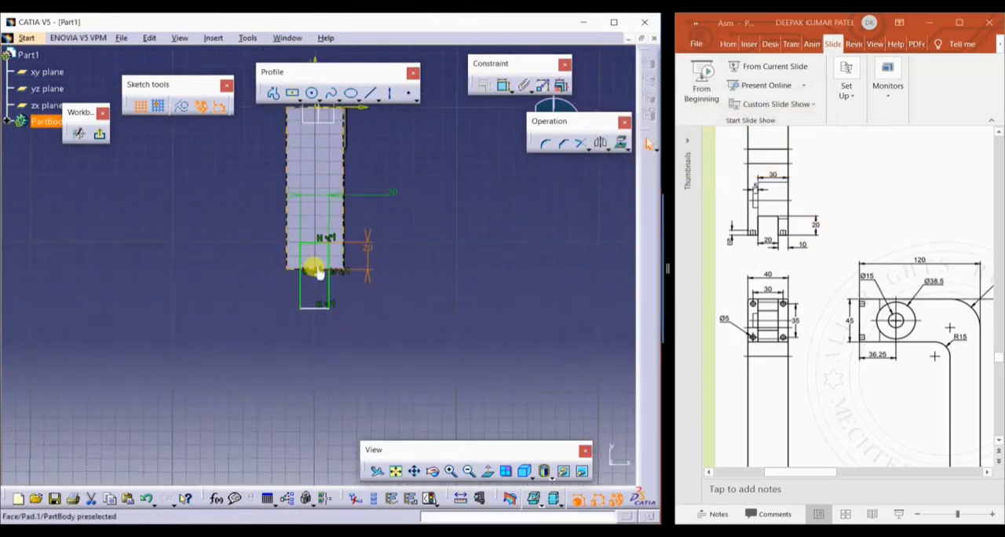
Exit the sketch and cut the rectangle as a pocket with the Up to next limit, forming the slot
left_click(314, 283)
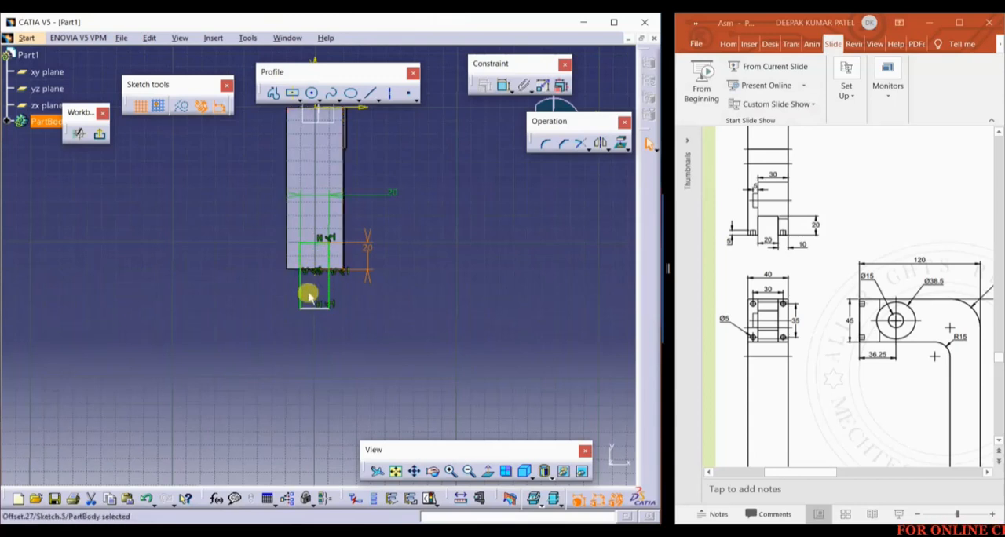
left_click(100, 133)
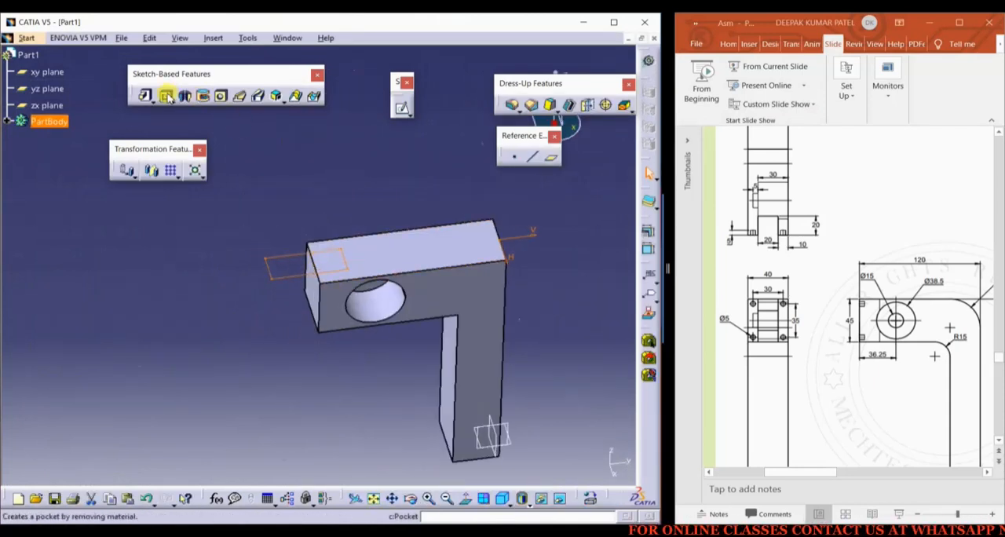
left_click(165, 95)
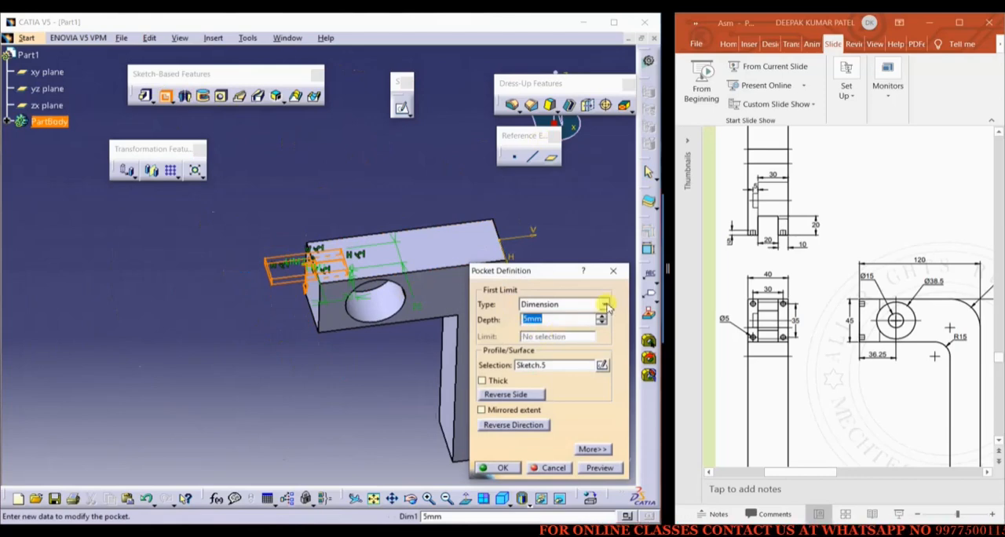
left_click(607, 306)
left_click(549, 330)
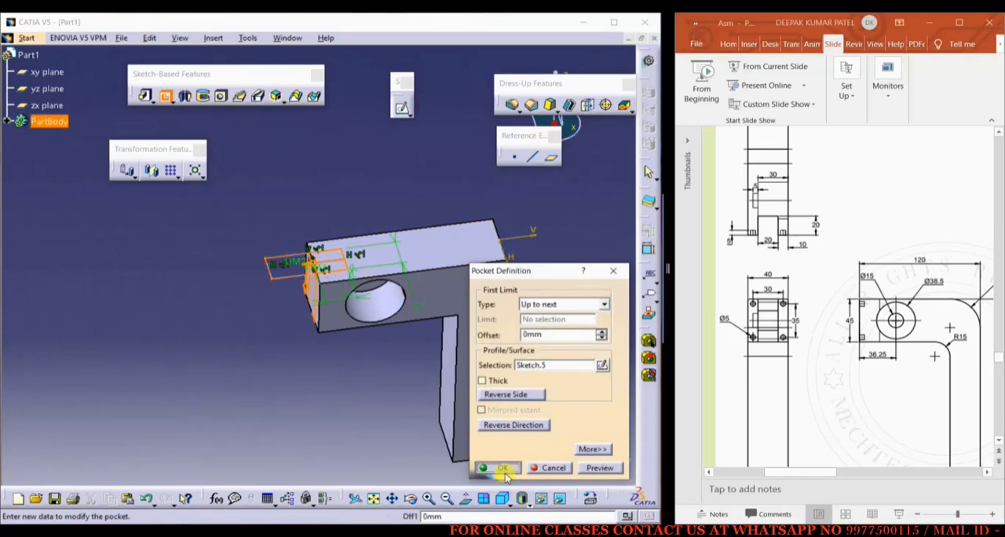
left_click(503, 470)
Open a sketch on the end face of the slotted arm's prong, on the round pocket's side
middle_click_drag(316, 354, 361, 282)
left_click(351, 335)
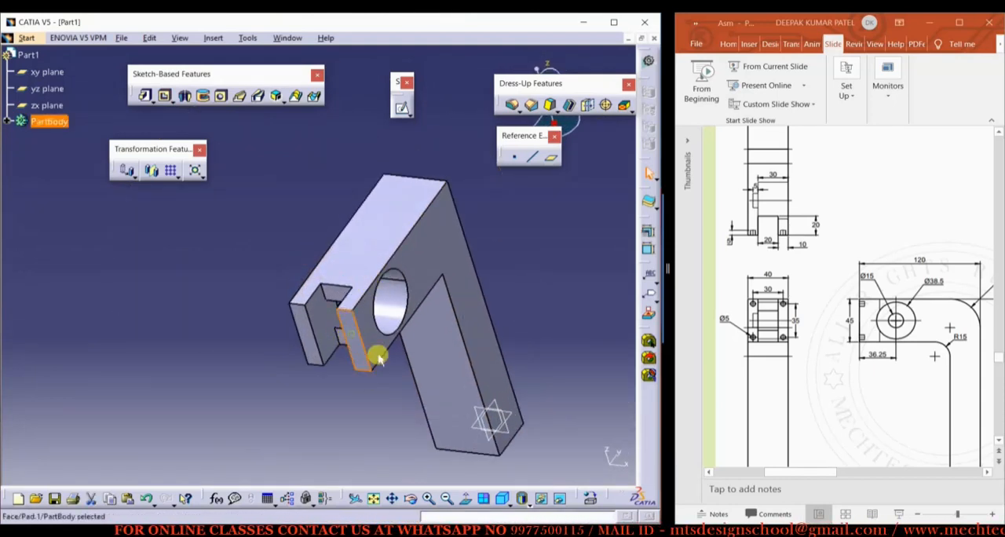
left_click(400, 106)
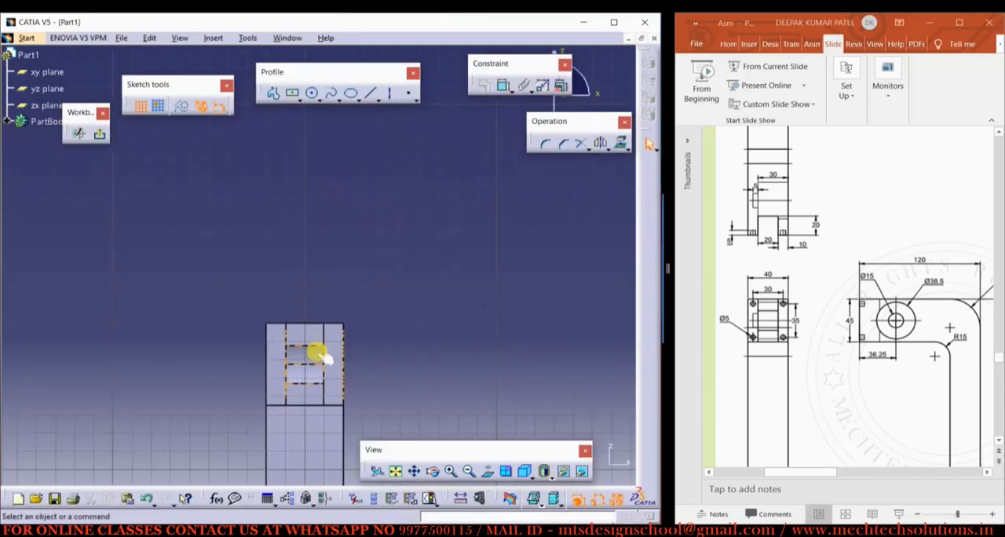
Draw a circle about 4 mm in diameter near the top of the right prong's end face
middle_click_drag(314, 349, 331, 233)
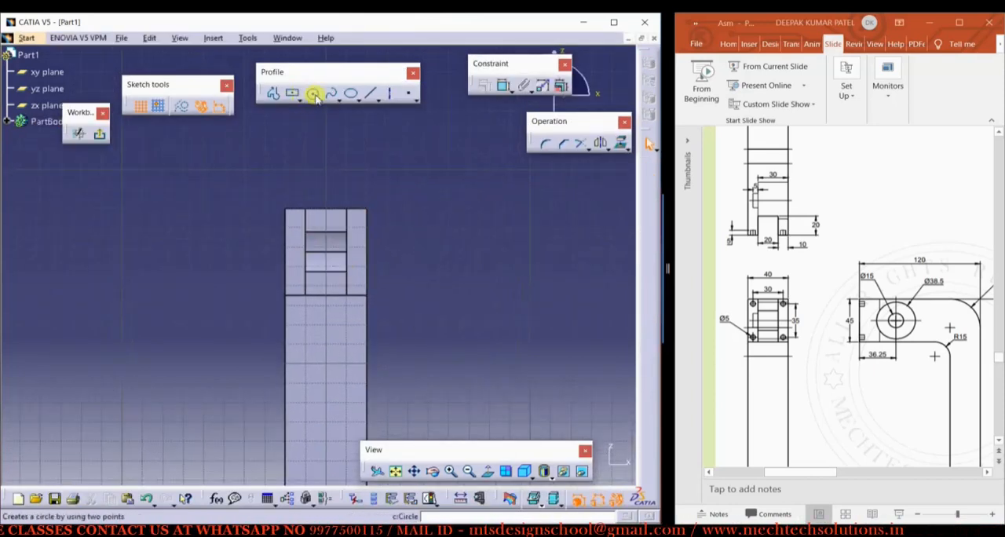
mouse_move(328, 301)
middle_mouse_down()
mouse_move(323, 285)
mouse_move(344, 229)
mouse_move(271, 301)
middle_mouse_up()
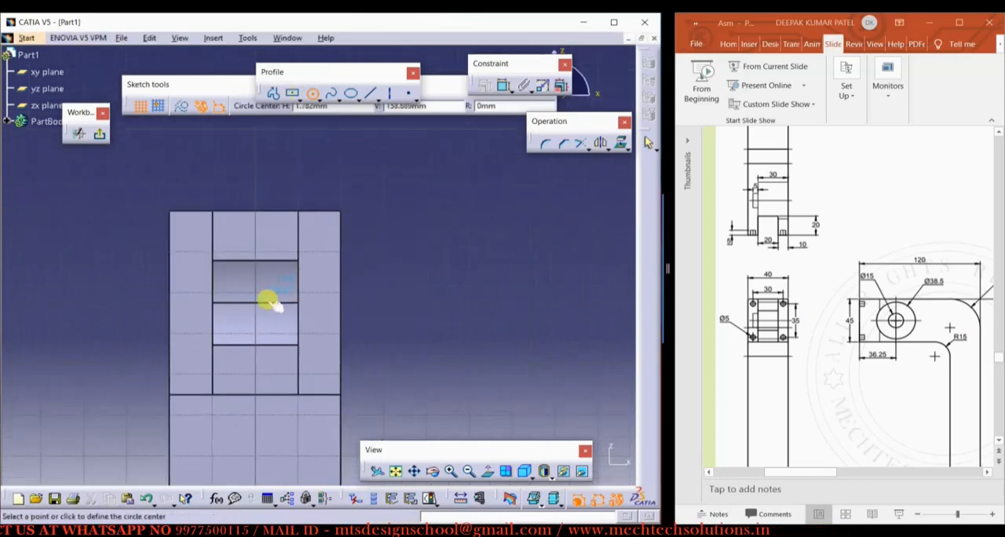
left_click(320, 235)
left_click(325, 237)
Dimension the small circle's diameter and set it to 5 mm
left_click(503, 84)
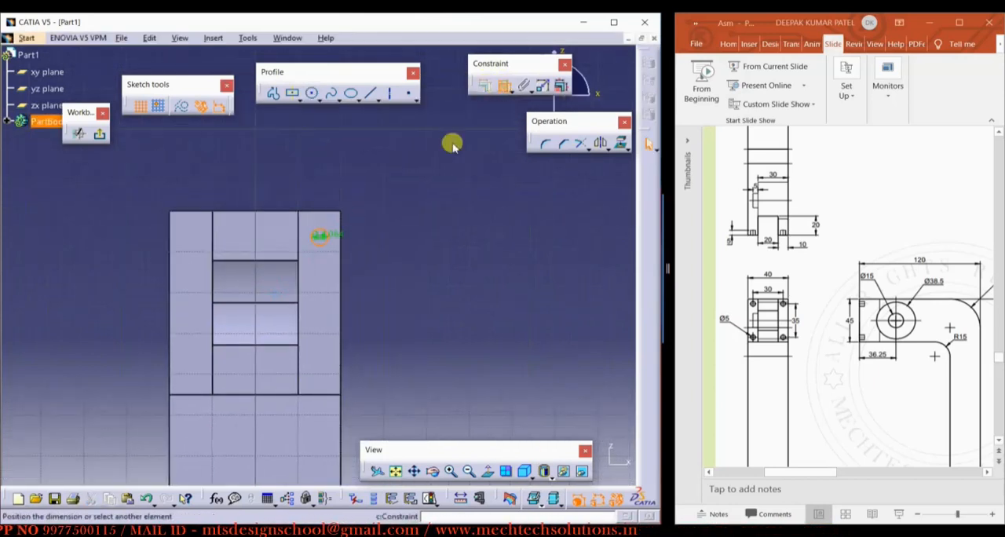
left_click(386, 197)
double_click(384, 193)
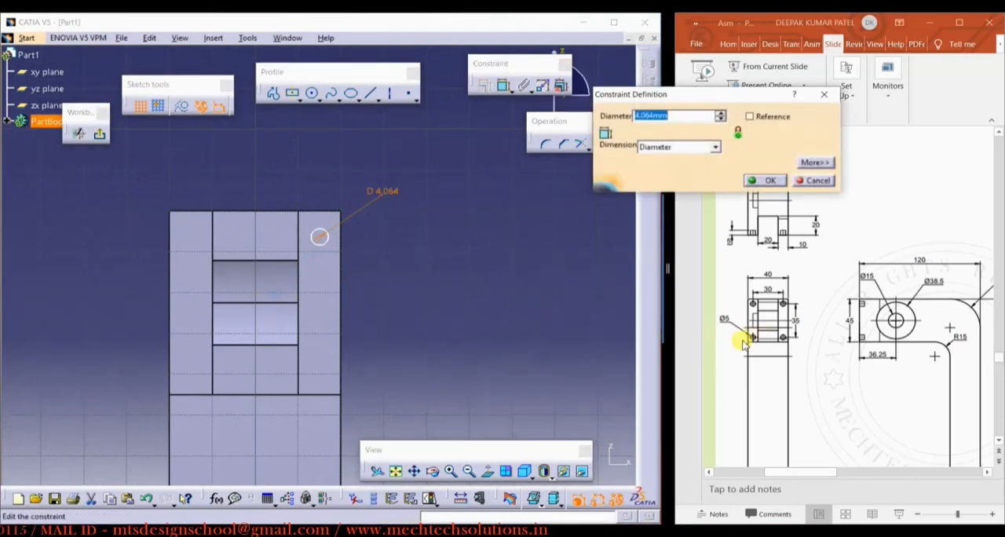
type("5")
key("Return")
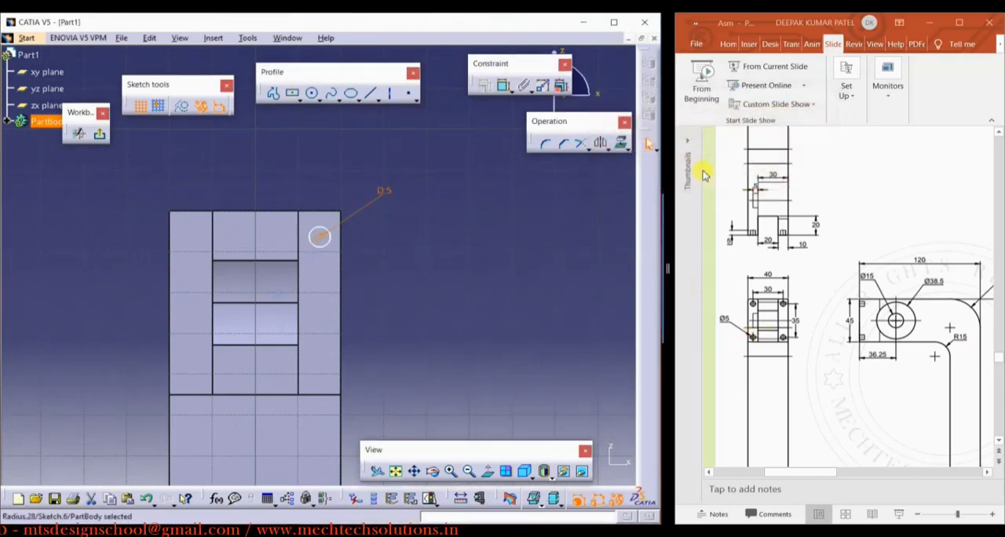
left_click(507, 277)
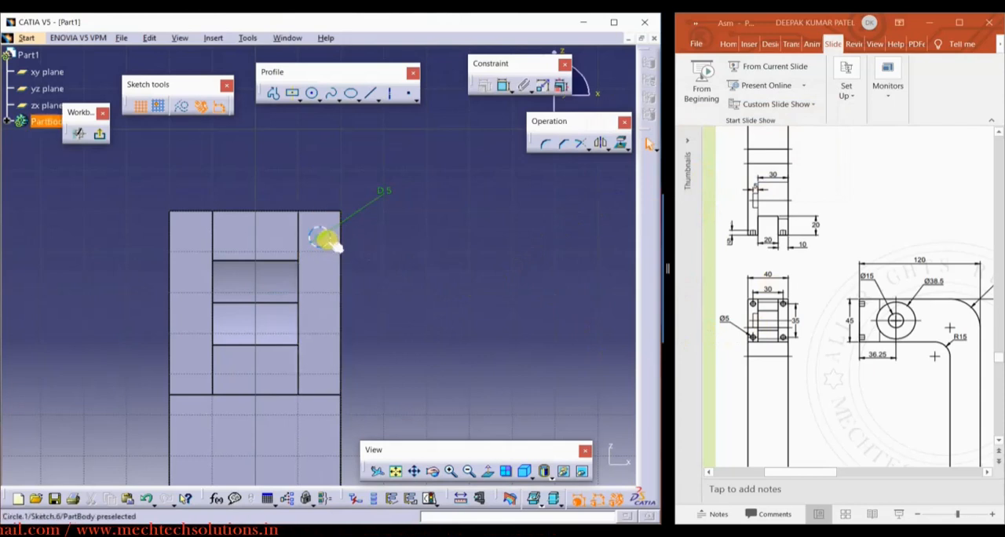
Mirror the 5 mm circle about the vertical centre axis onto the other prong's end face
mouse_move(385, 241)
middle_mouse_down("ctrl")
mouse_move(381, 330)
mouse_move(405, 200)
middle_mouse_up("ctrl")
left_click(600, 145)
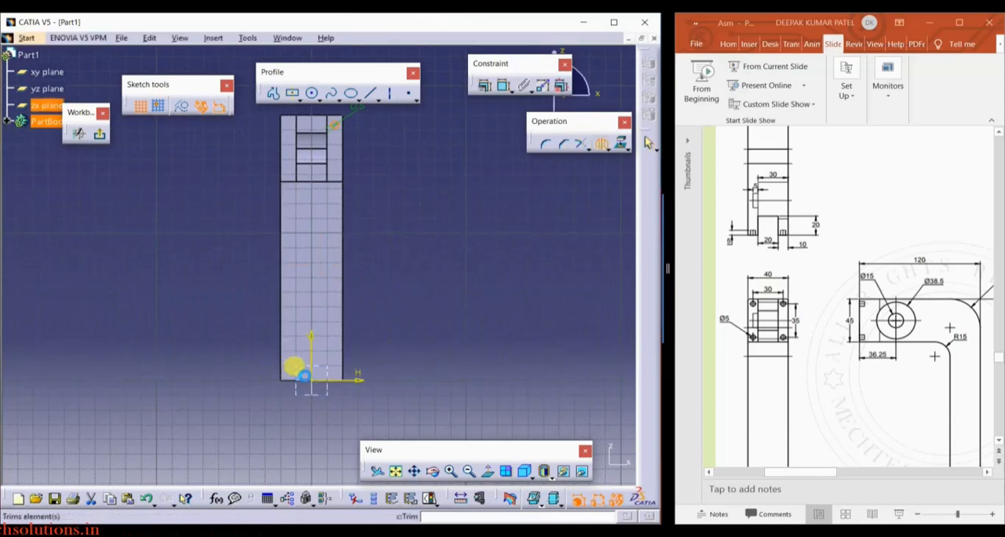
left_click(311, 349)
mouse_move(395, 264)
middle_mouse_down("ctrl")
mouse_move(400, 385)
mouse_move(417, 280)
middle_mouse_up("ctrl")
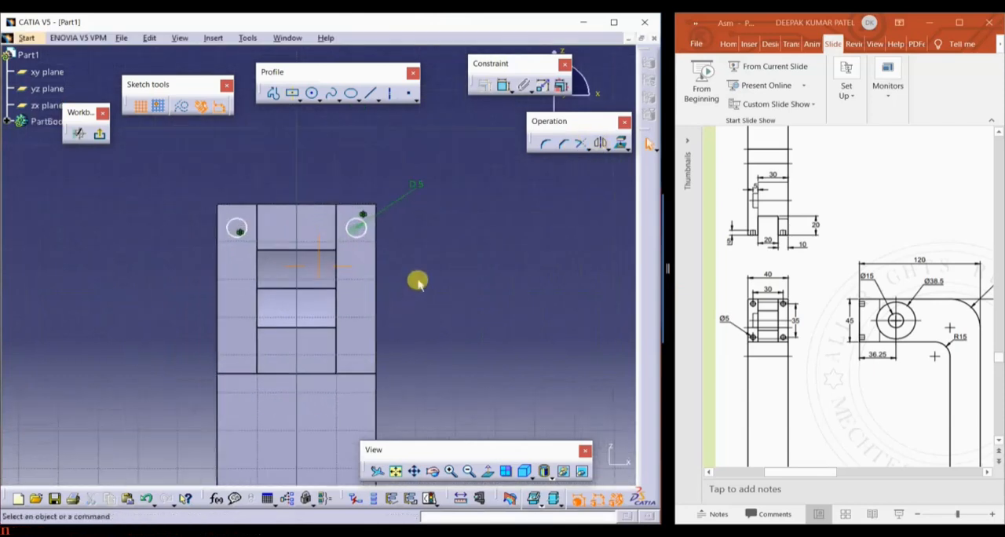
Dimension the centre distance between the two small circles and set it to 30 mm
left_click(505, 87)
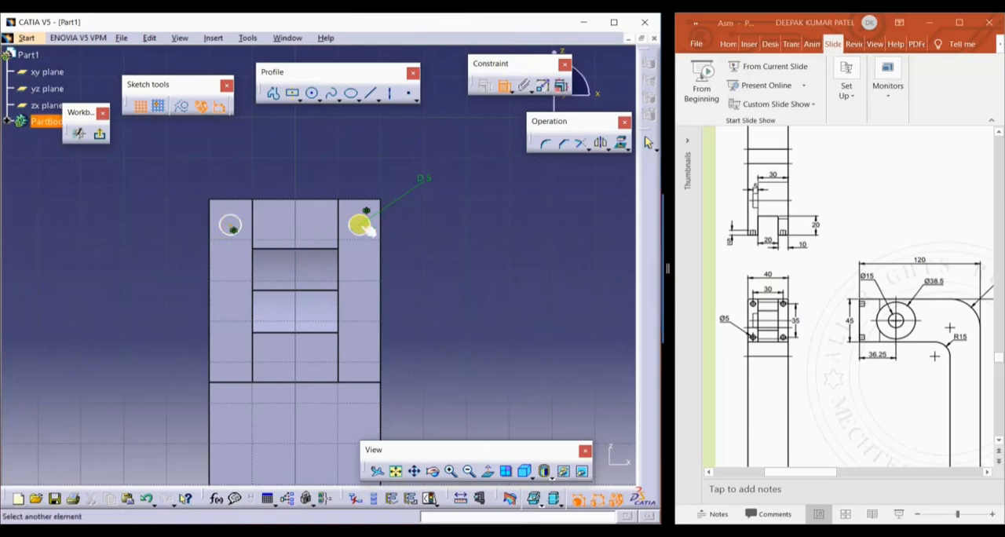
double_click(288, 161)
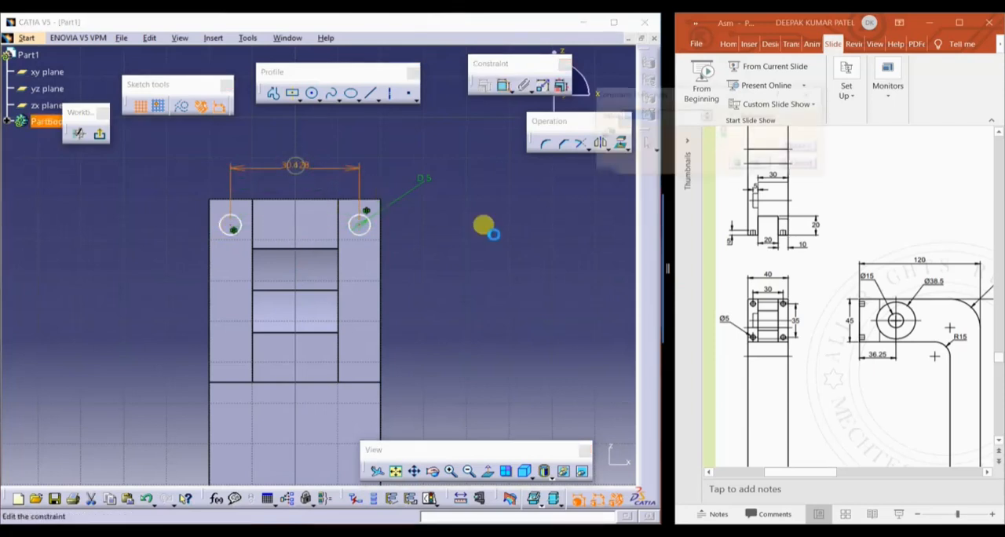
type("30")
key("Return")
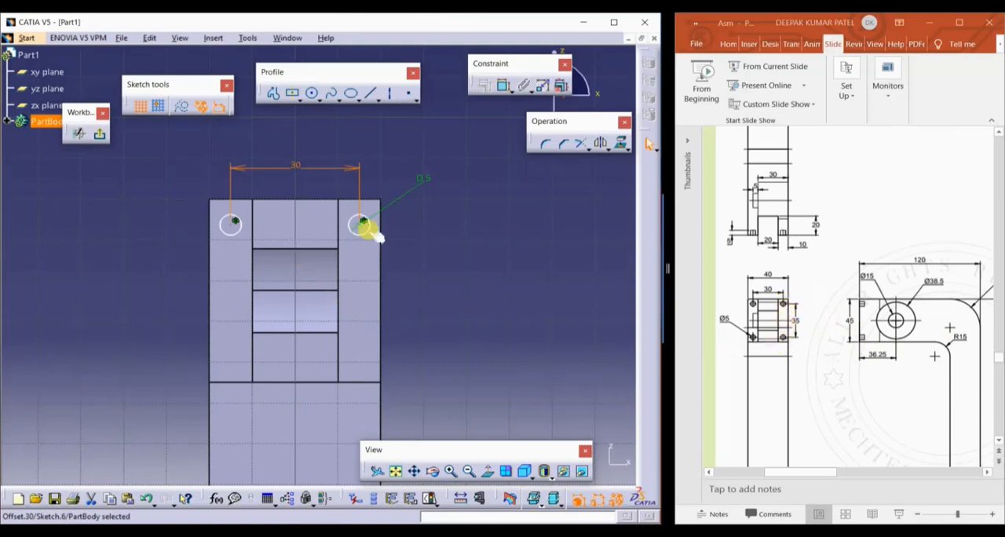
Dimension the small circle's distance from the top edge of the end face and set it to 5 mm
left_click(501, 86)
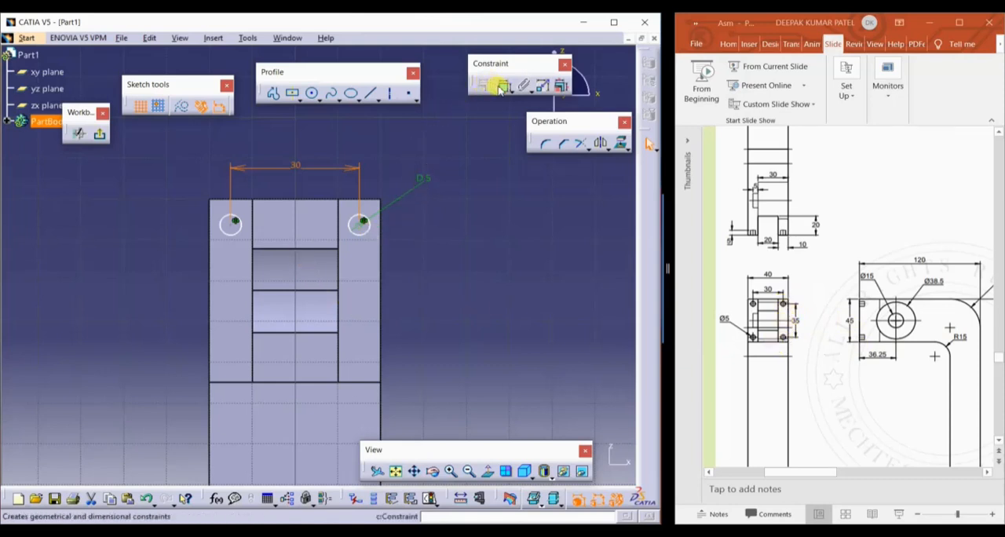
left_click(363, 222)
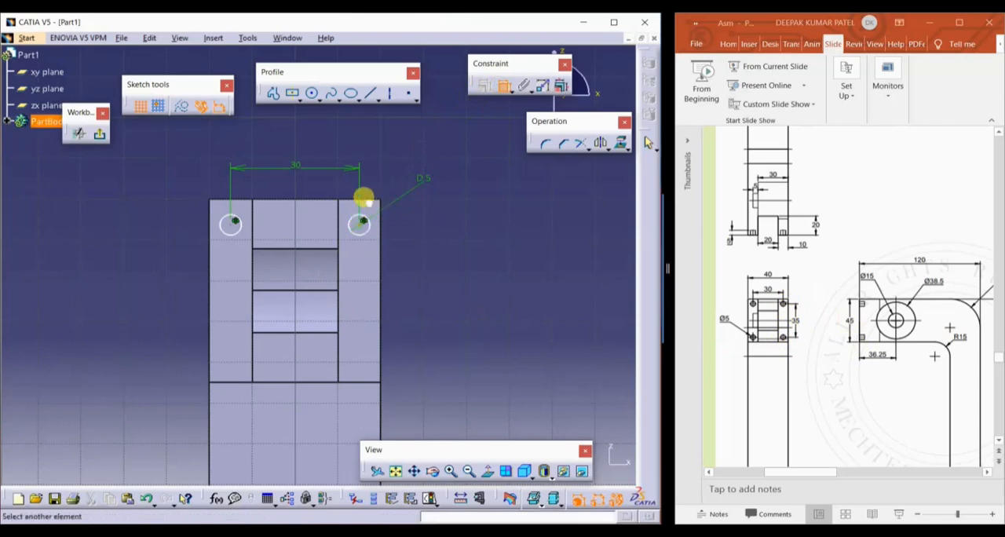
double_click(448, 212)
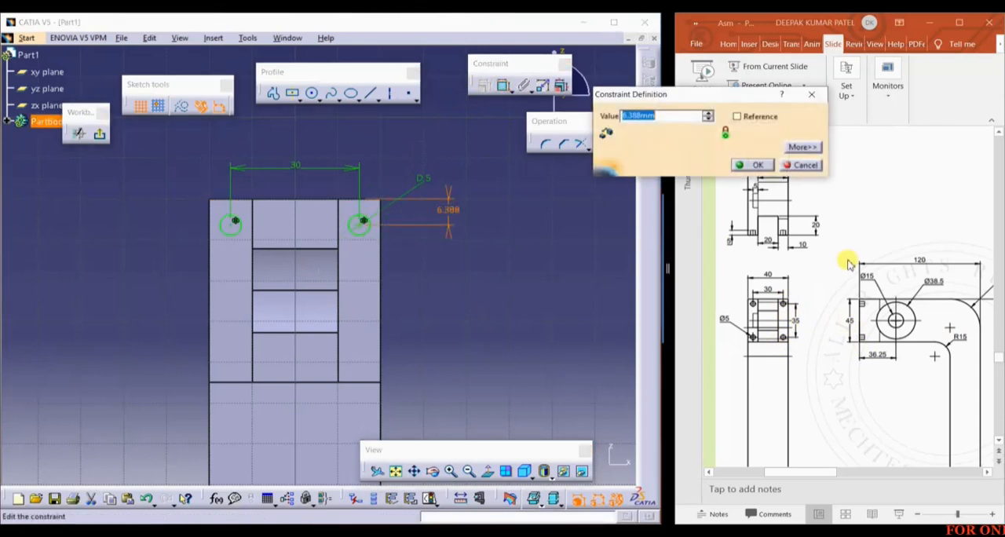
key("Return")
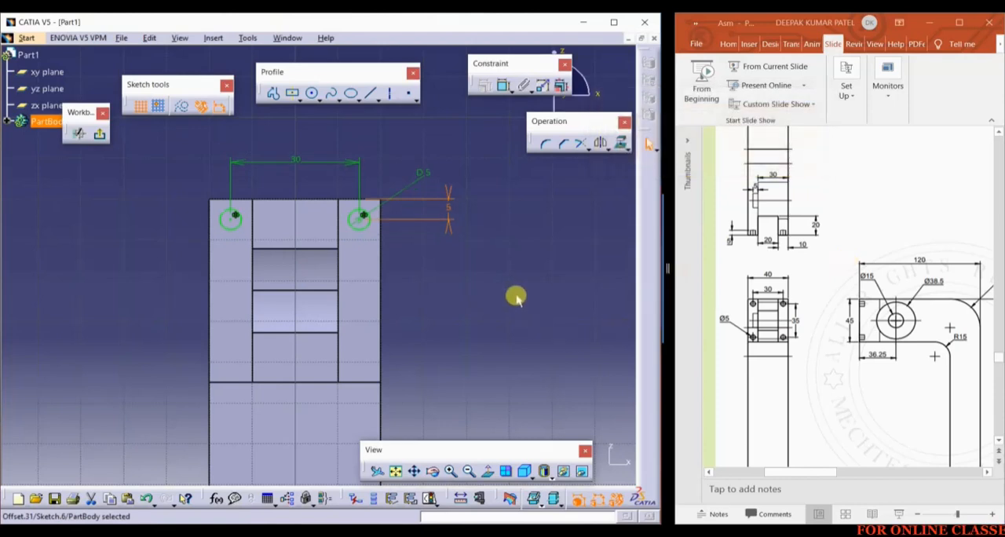
Exit the sketch and cut both small circles as a pocket with a Dimension limit and 5 mm depth
mouse_move(515, 297)
middle_mouse_down()
mouse_move(478, 306)
mouse_move(469, 321)
mouse_move(499, 267)
mouse_move(473, 276)
middle_mouse_up()
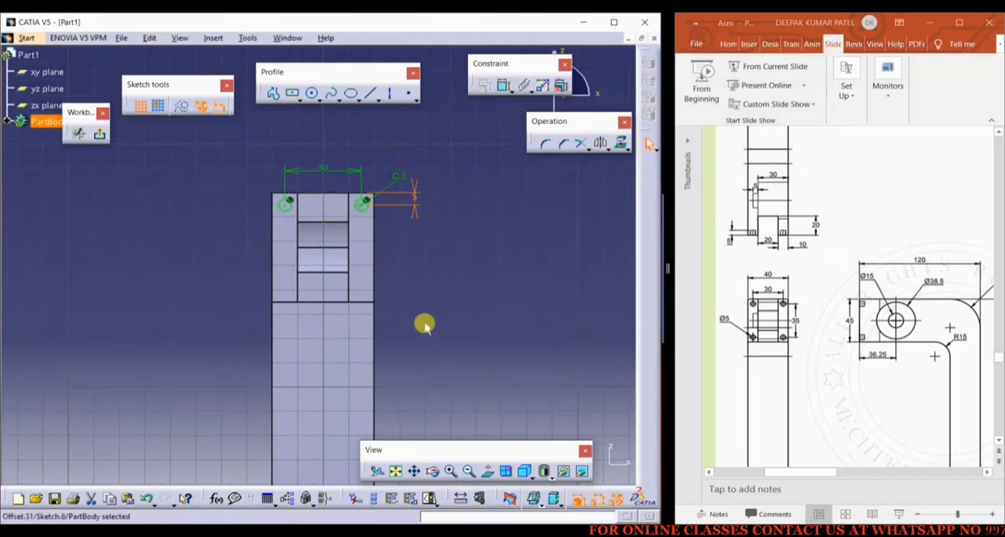
middle_click_drag(420, 318, 417, 321)
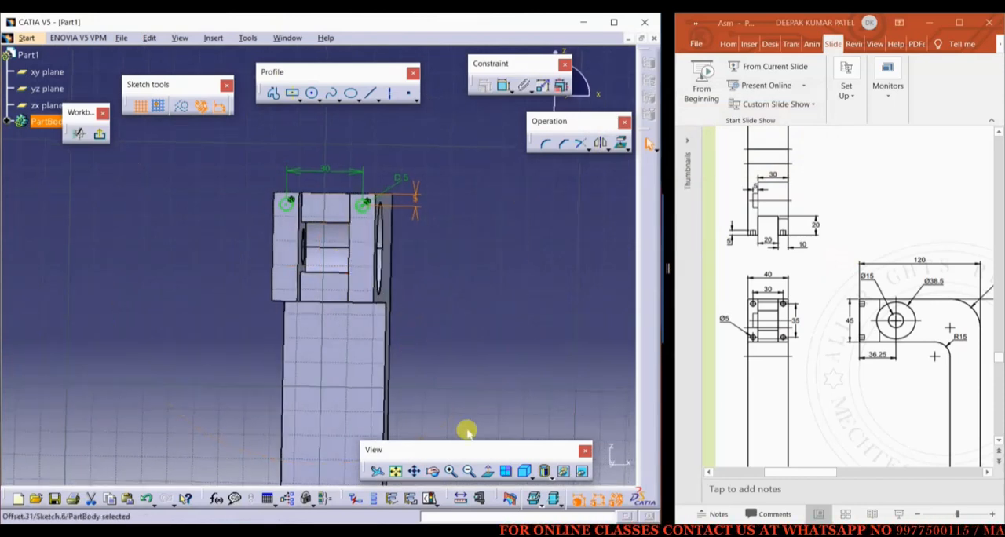
left_click(485, 471)
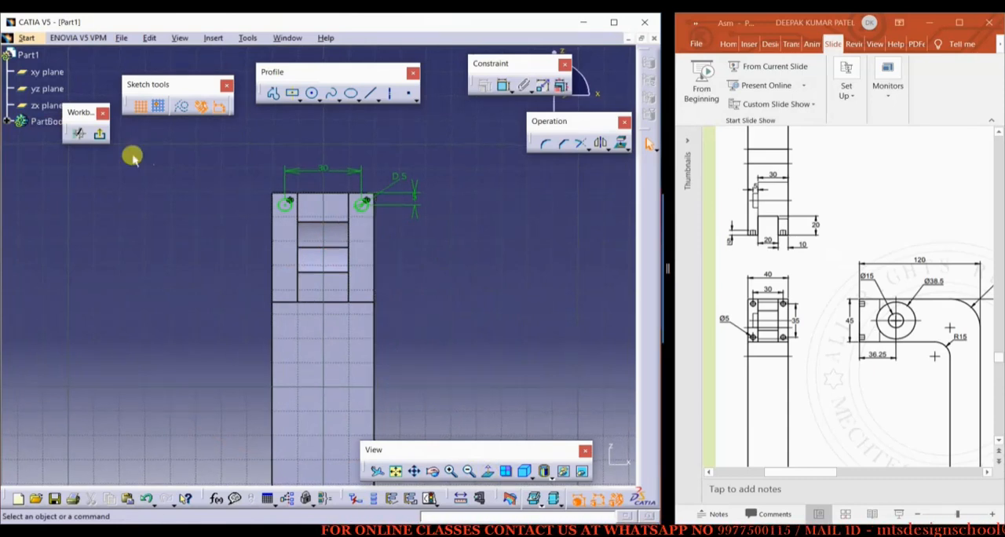
left_click(102, 135)
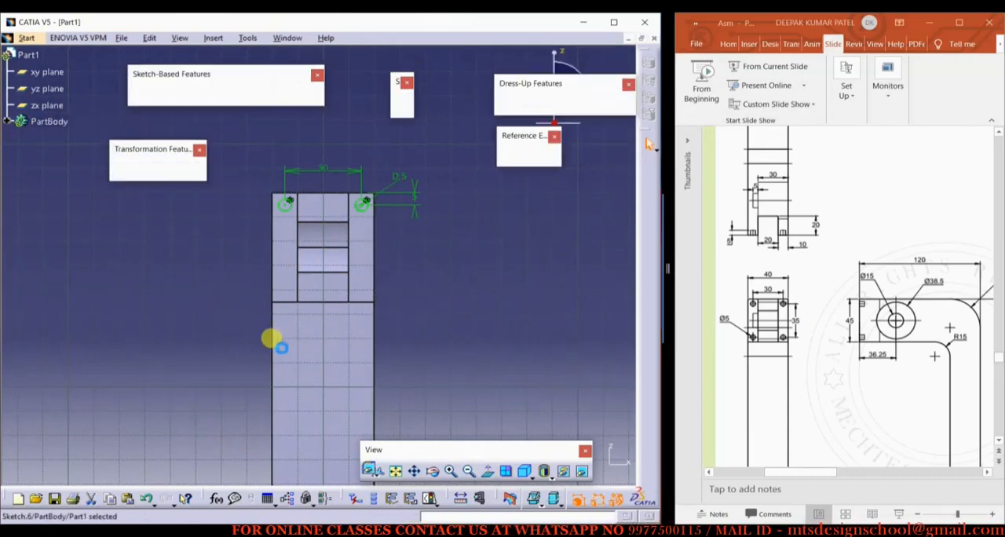
mouse_move(271, 341)
middle_mouse_down()
mouse_move(388, 331)
mouse_move(393, 353)
mouse_move(367, 387)
middle_mouse_up()
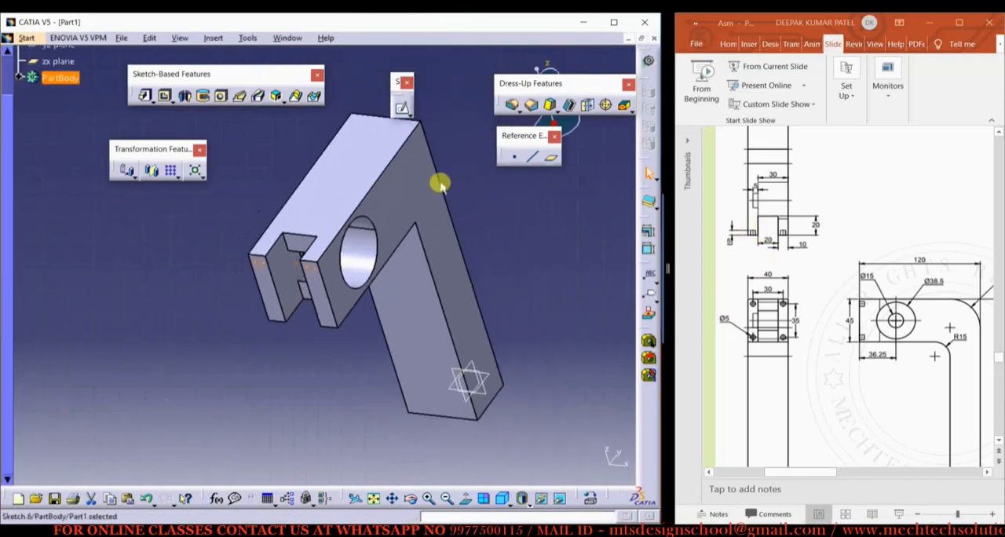
left_click(165, 95)
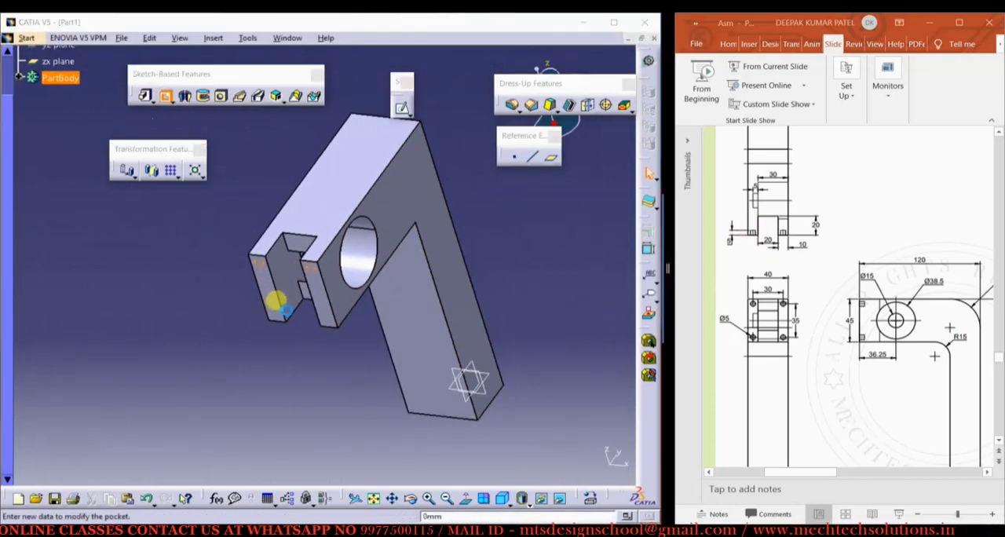
left_click(278, 298)
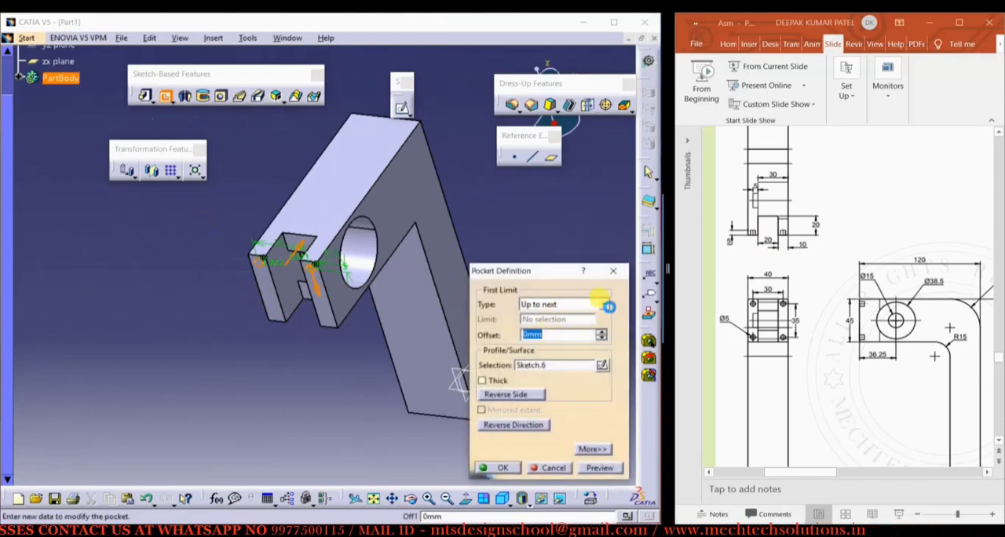
left_click(606, 305)
left_click(540, 319)
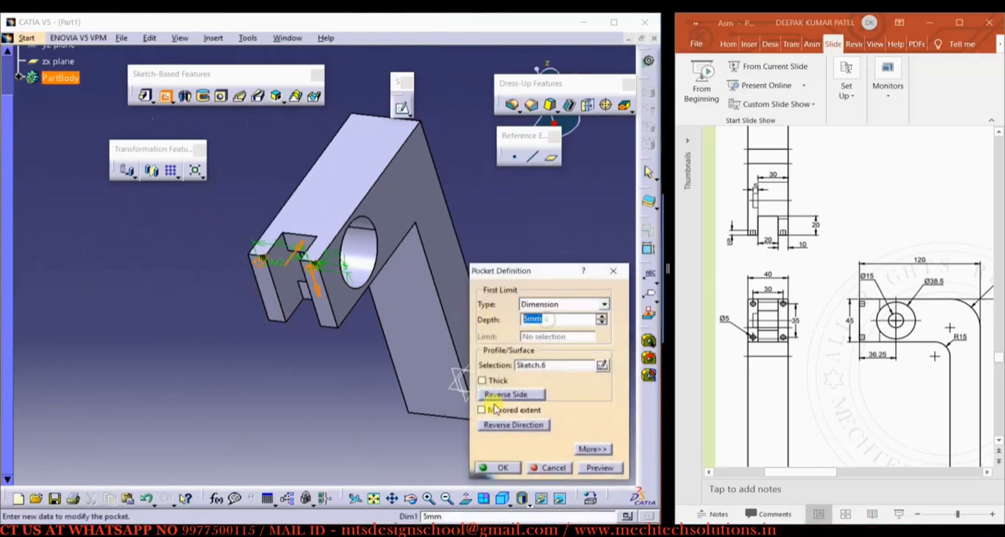
left_click(494, 467)
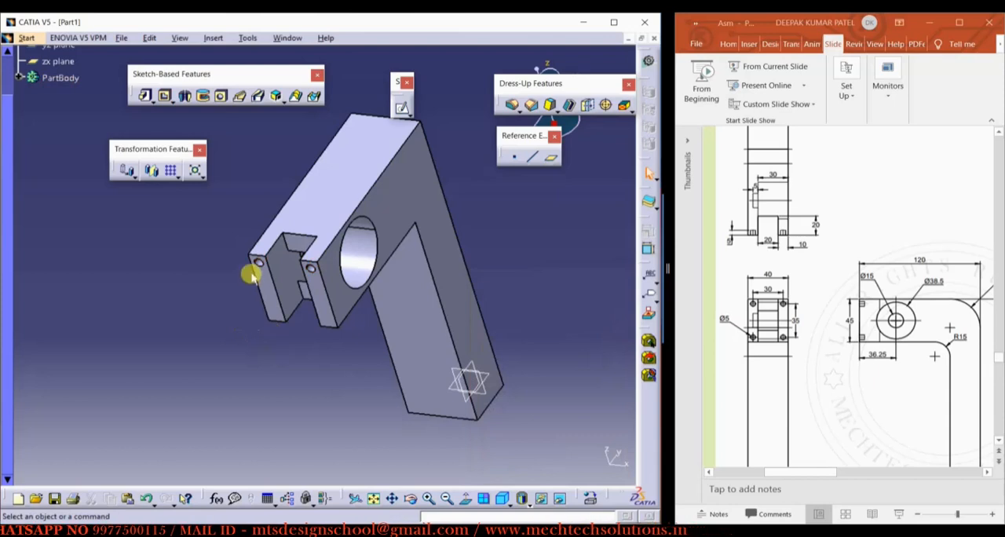
Repeat the two-hole pocket as a rectangular pattern with 2 instances spaced 35 mm along the prong's long end-face edge
scroll(21, 108, "up", 3)
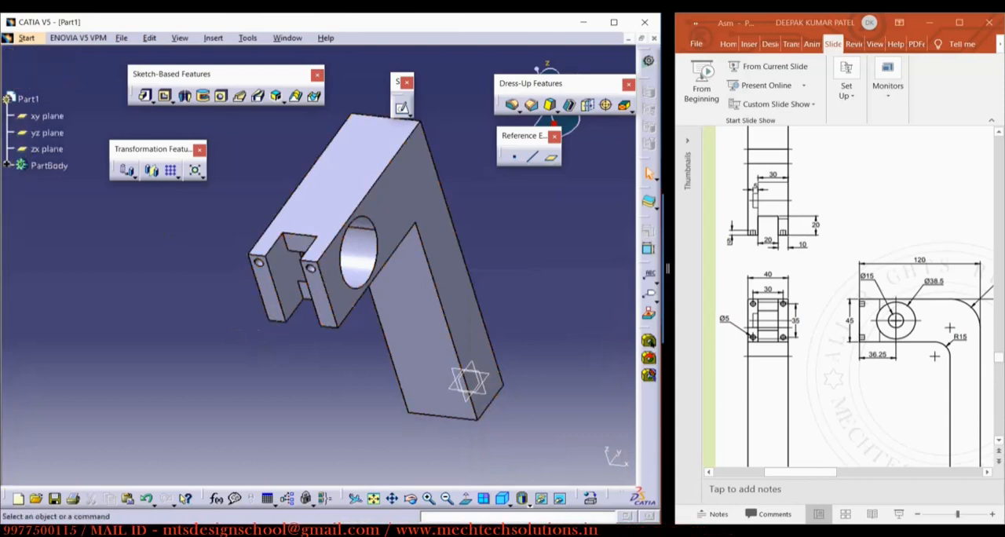
left_click(7, 165)
left_click(60, 314)
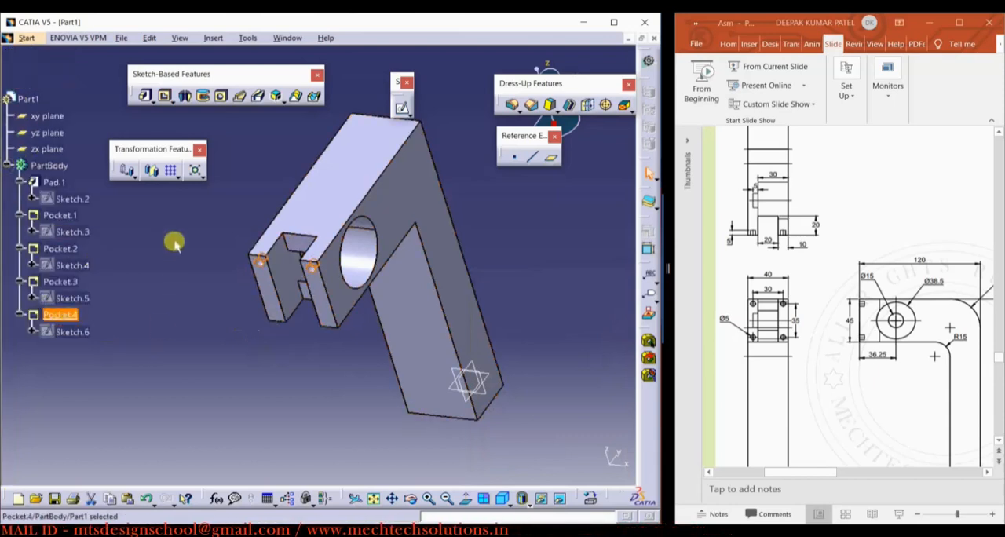
left_click(172, 174)
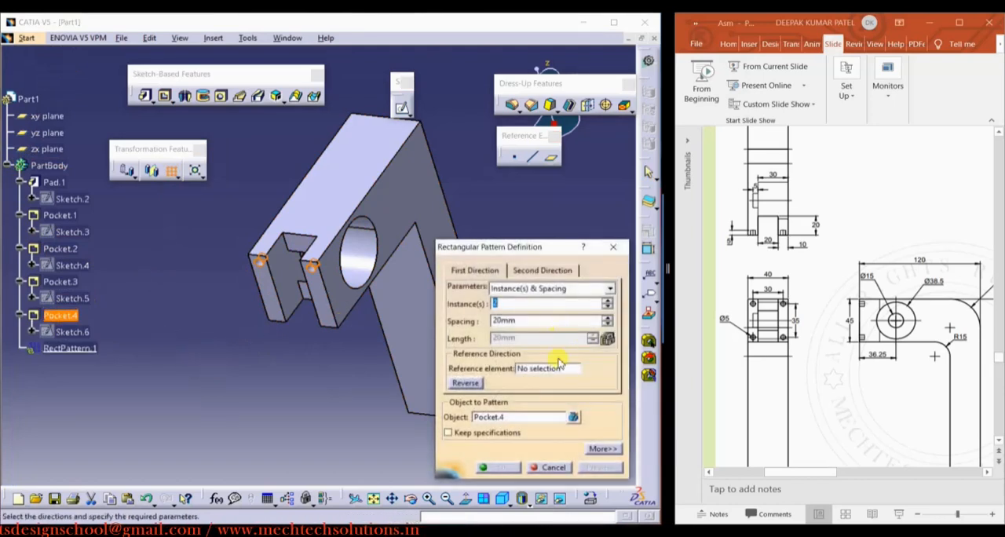
left_click(554, 374)
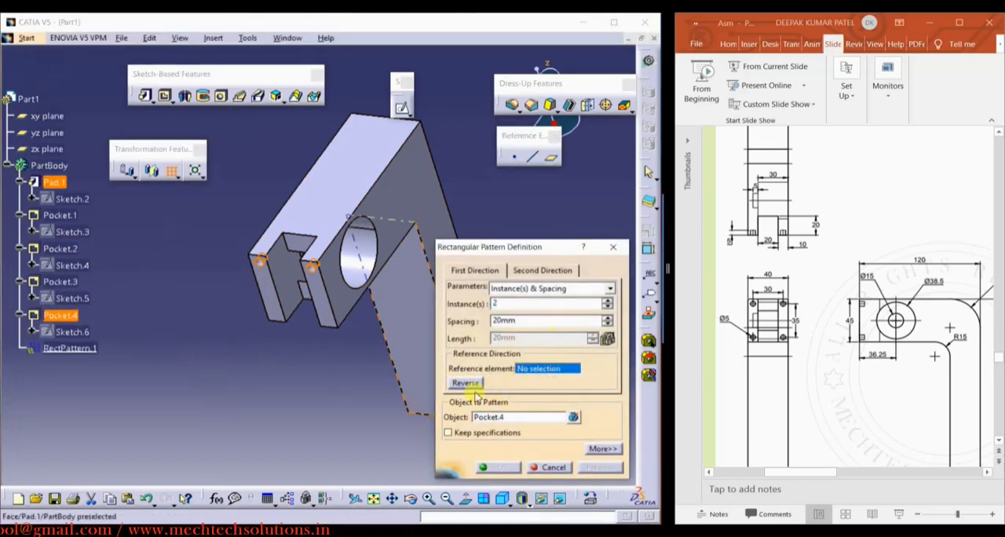
left_click(322, 296)
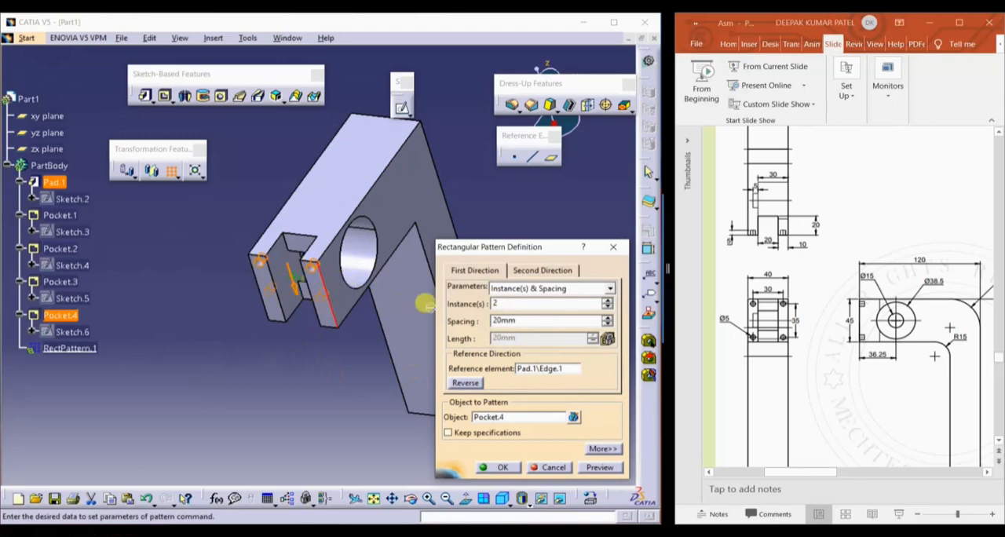
key("Return")
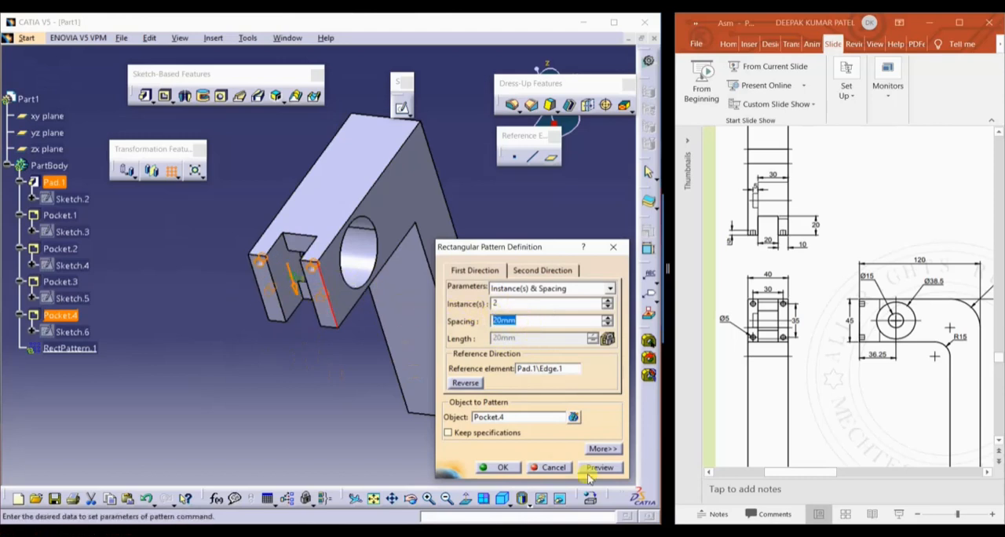
type("35")
key("Return")
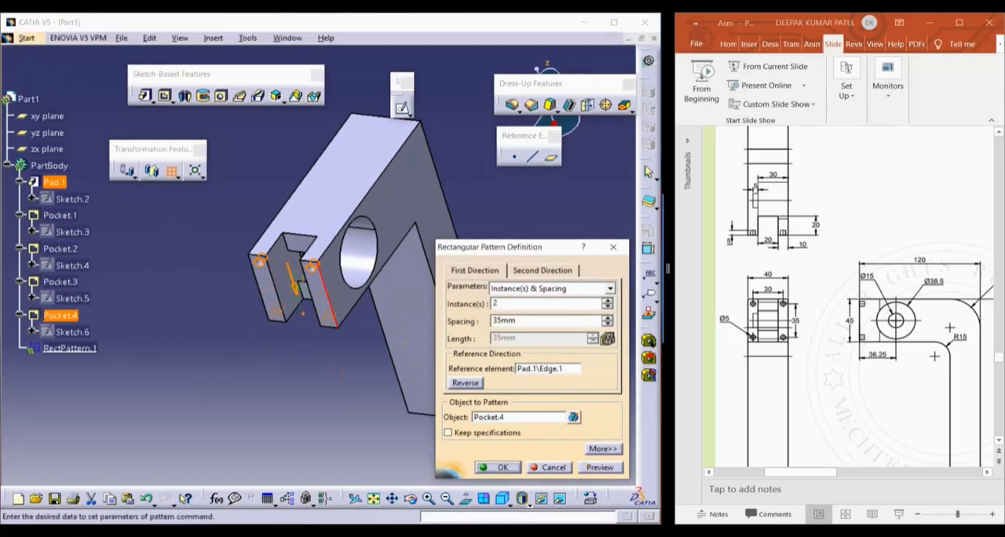
left_click(503, 467)
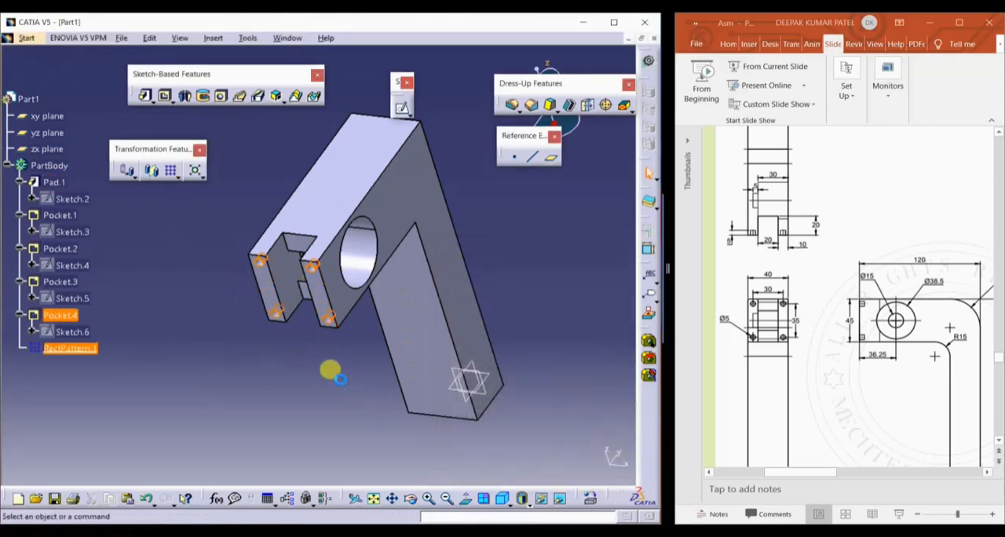
Add a 15 mm edge fillet to the inner corner of the L-shaped body
middle_click_drag(330, 368, 410, 342)
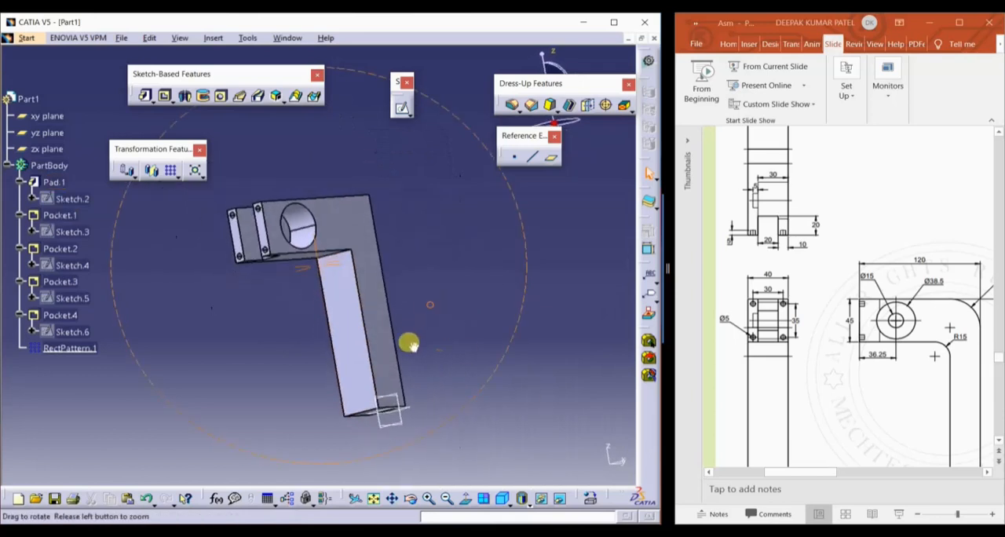
scroll(917, 352, "down", 1)
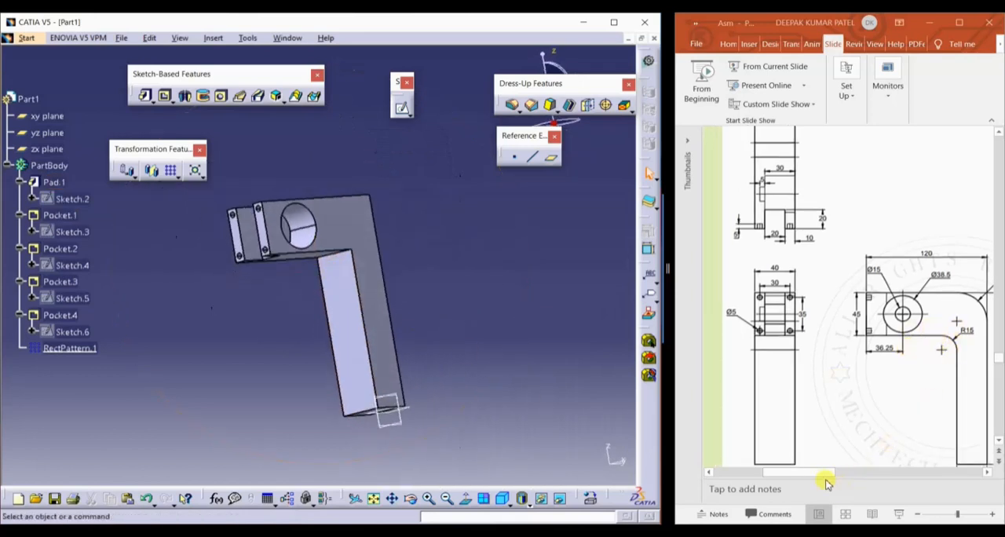
left_click(861, 479)
mouse_move(824, 477)
left_mouse_down()
mouse_move(868, 475)
mouse_move(793, 475)
left_mouse_up()
left_click(377, 197)
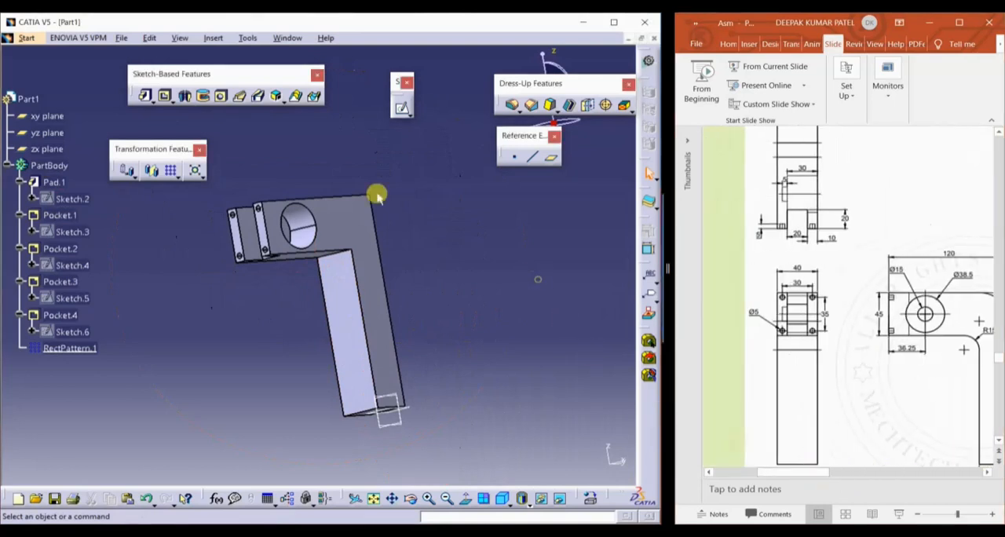
middle_click_drag(392, 209, 334, 285)
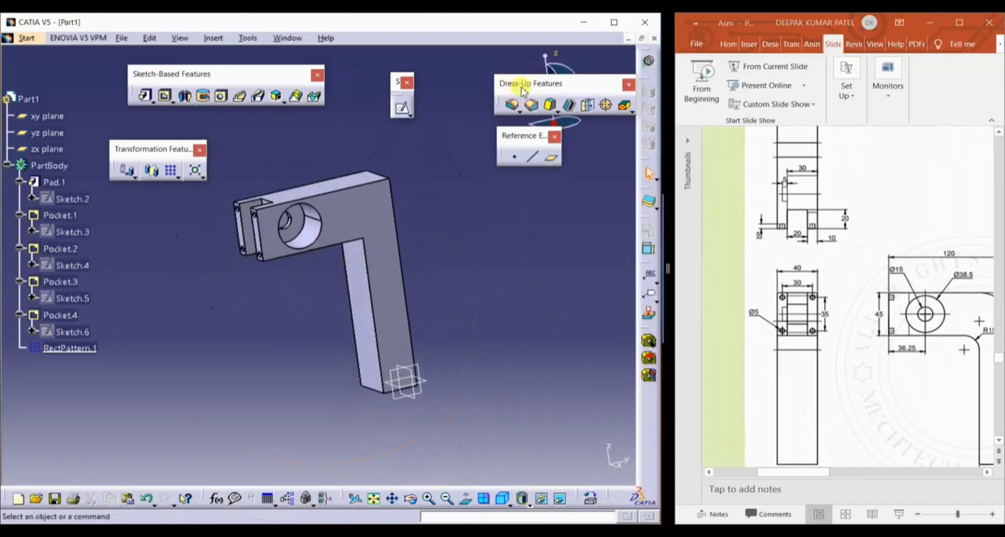
left_click(512, 105)
middle_click_drag(358, 254, 402, 211)
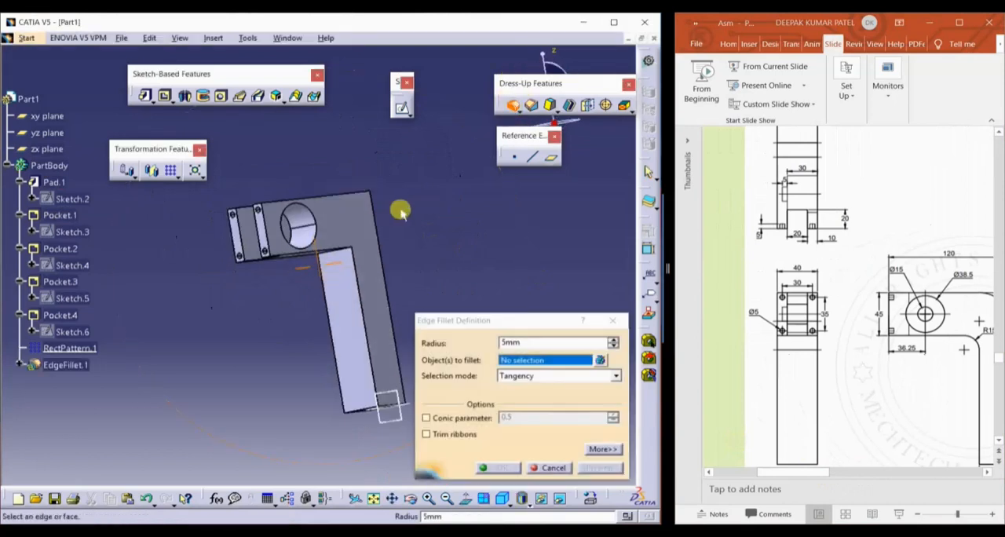
middle_click_drag(357, 252, 440, 259)
left_click(341, 236)
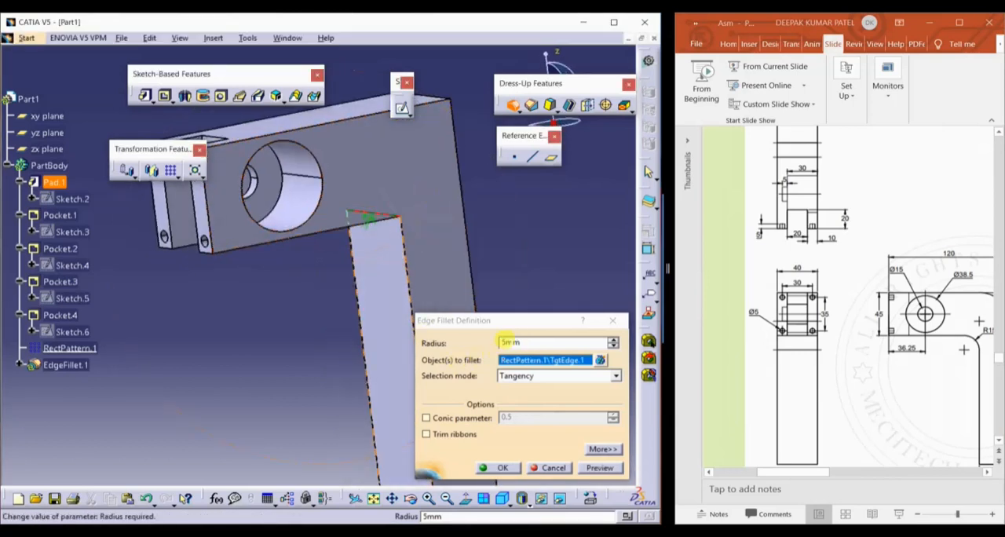
double_click(508, 343)
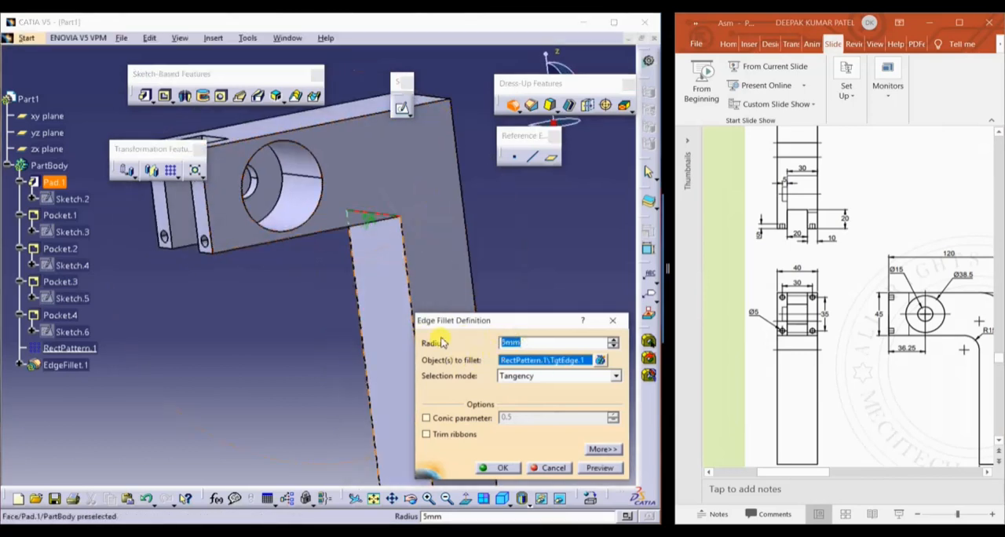
key("Return")
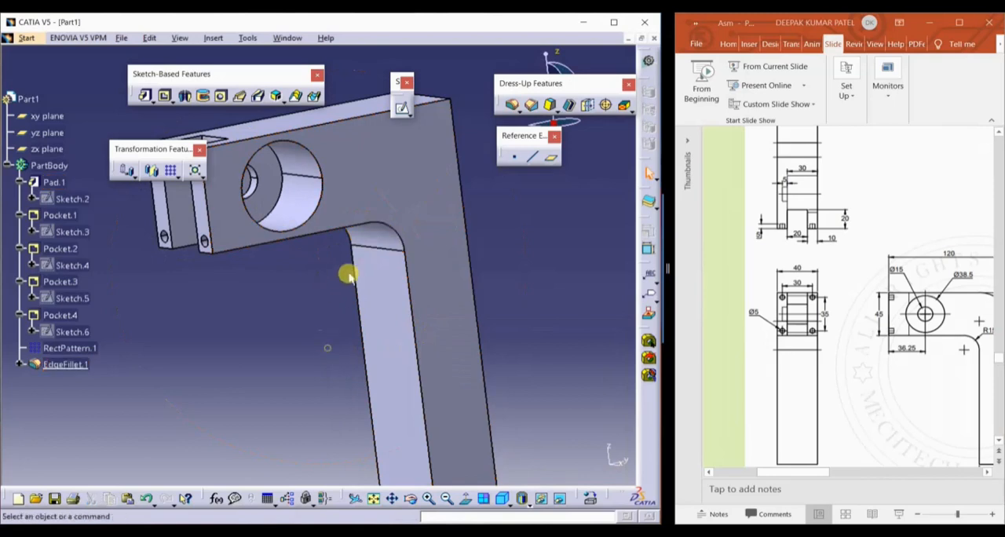
Add a 30 mm edge fillet to the outer corner of the L-shaped body
middle_click_drag(347, 269, 358, 308)
middle_click_drag(428, 219, 382, 230)
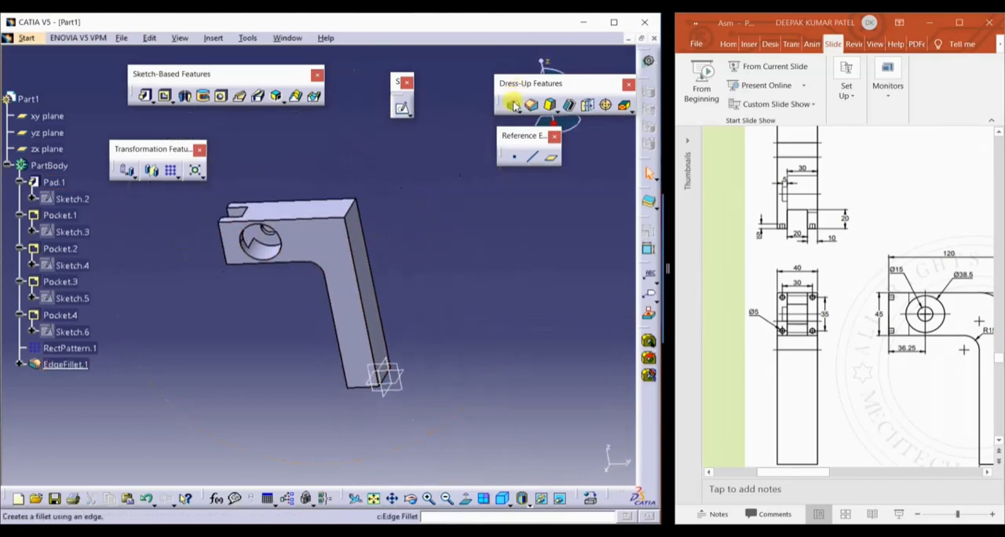
left_click(514, 105)
left_click(351, 208)
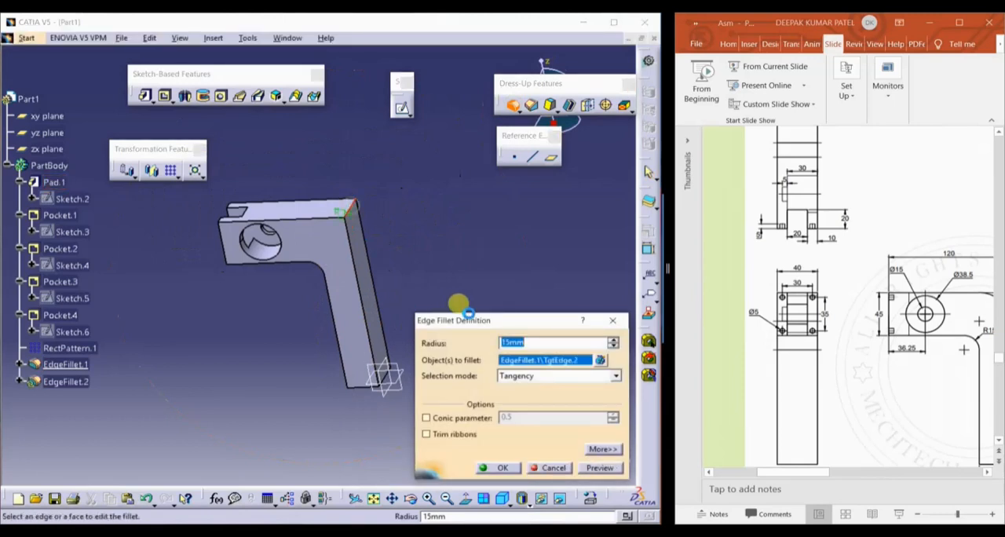
type("30")
key("Return")
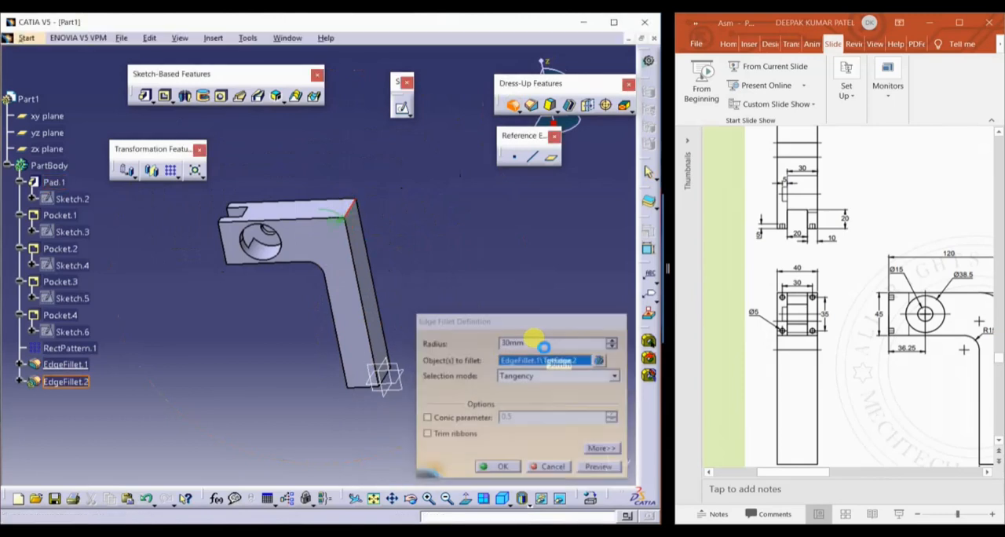
middle_click_drag(480, 259, 430, 303)
middle_click_drag(491, 292, 537, 249)
middle_click_drag(447, 289, 453, 248)
Save the part as press column in a new folder named press assm inside the assm parts folder
scroll(870, 366, "down", 2)
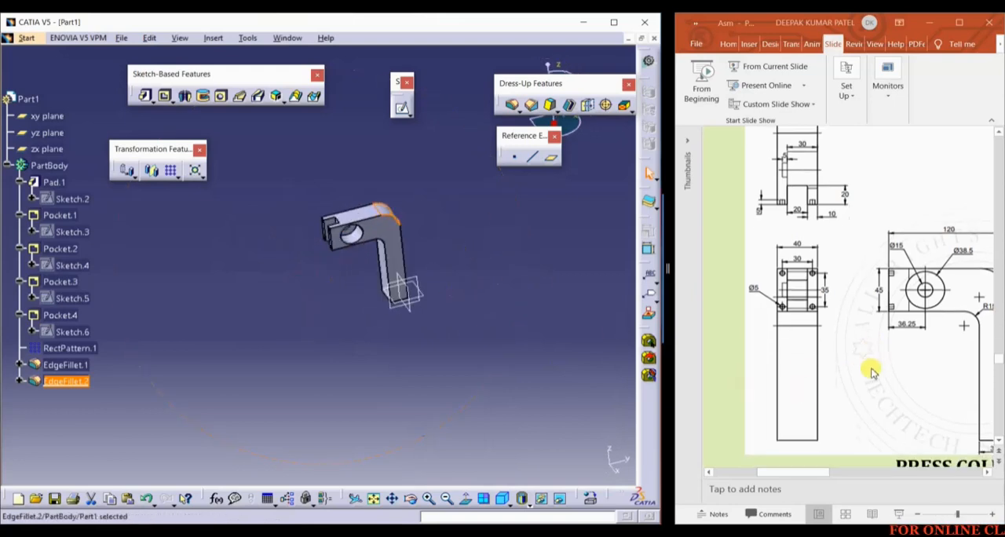
left_click(122, 39)
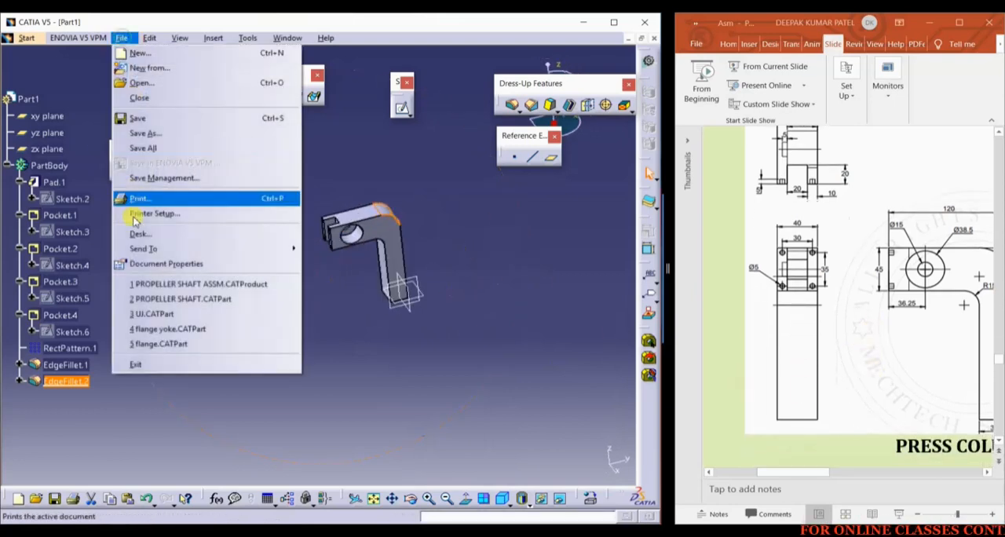
left_click(159, 132)
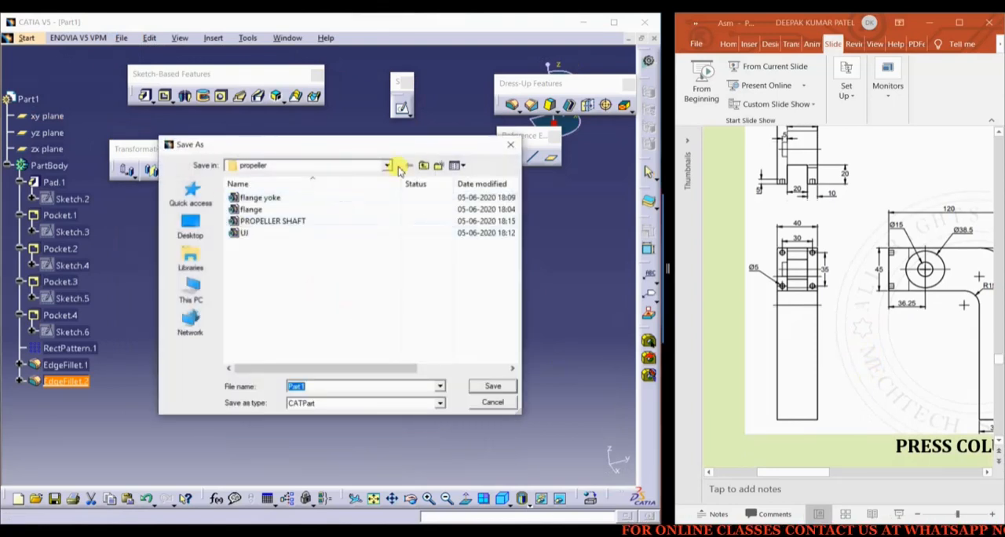
left_click(424, 167)
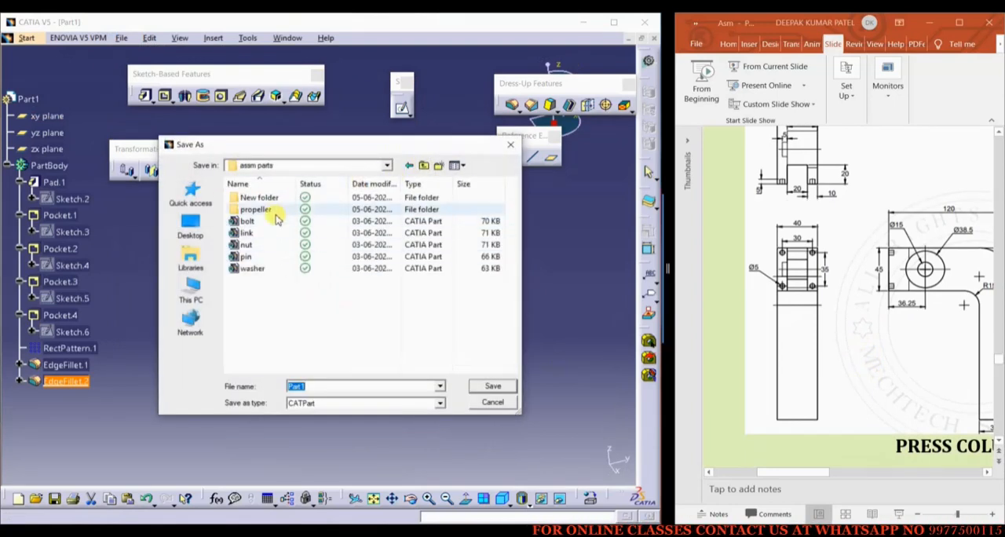
key("ctrl+shift+n")
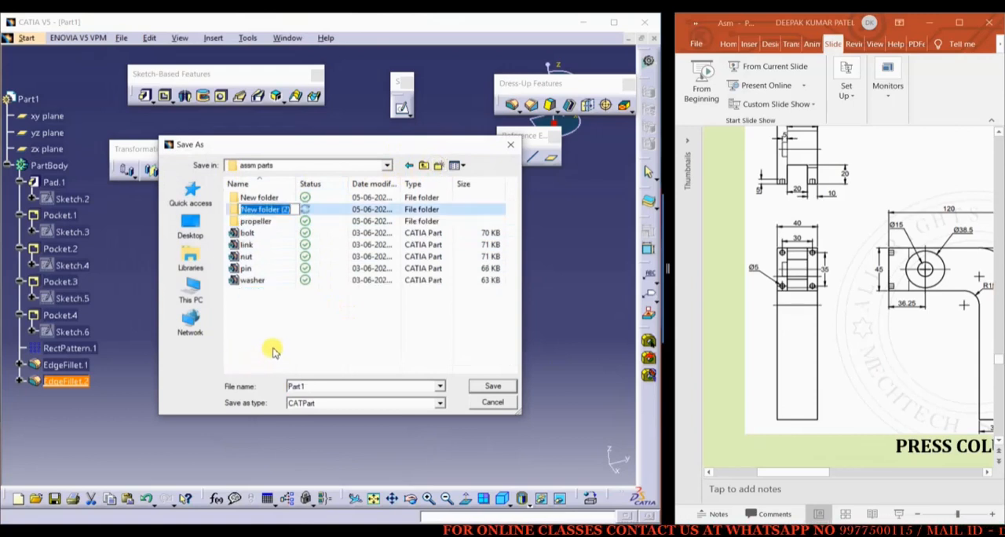
type("pre")
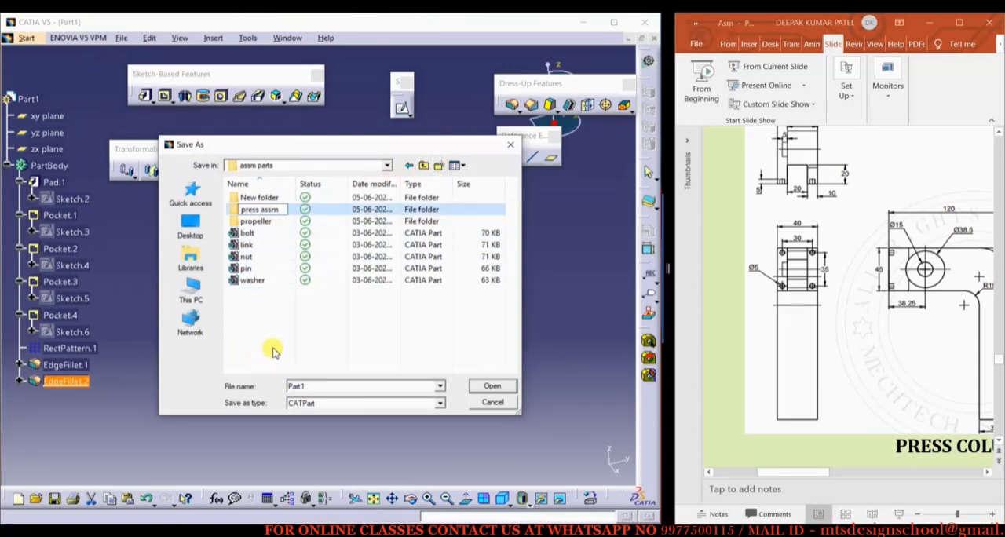
type("ss assm")
key("Return")
double_click(276, 210)
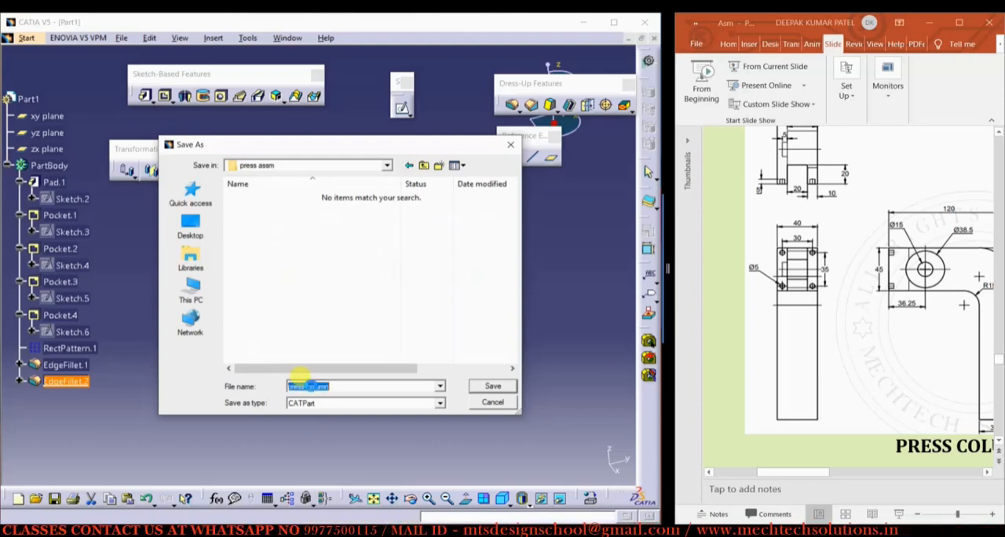
key("Return")
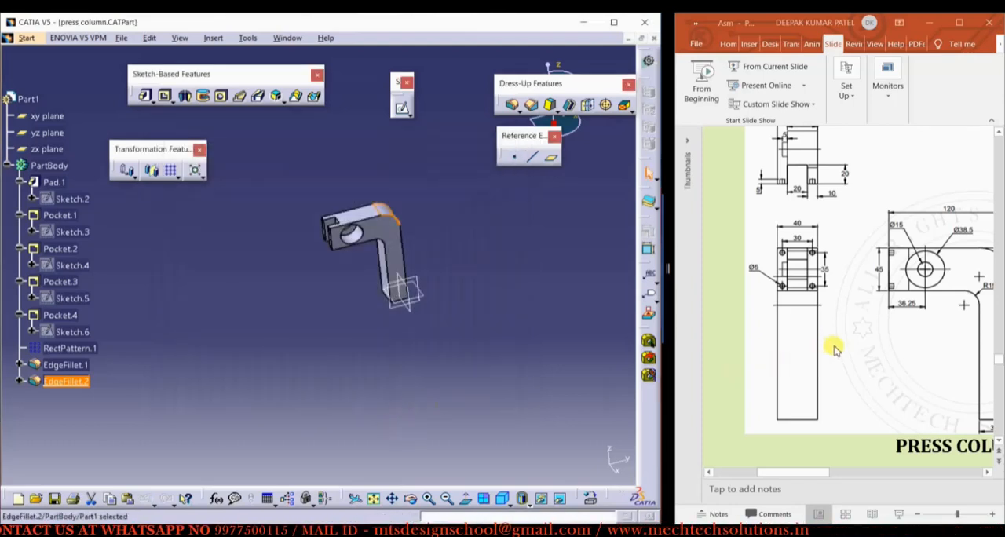
Bring up the Press Gear drawing in the reference slides and create a new Part document
scroll(835, 341, "down", 1, "ctrl")
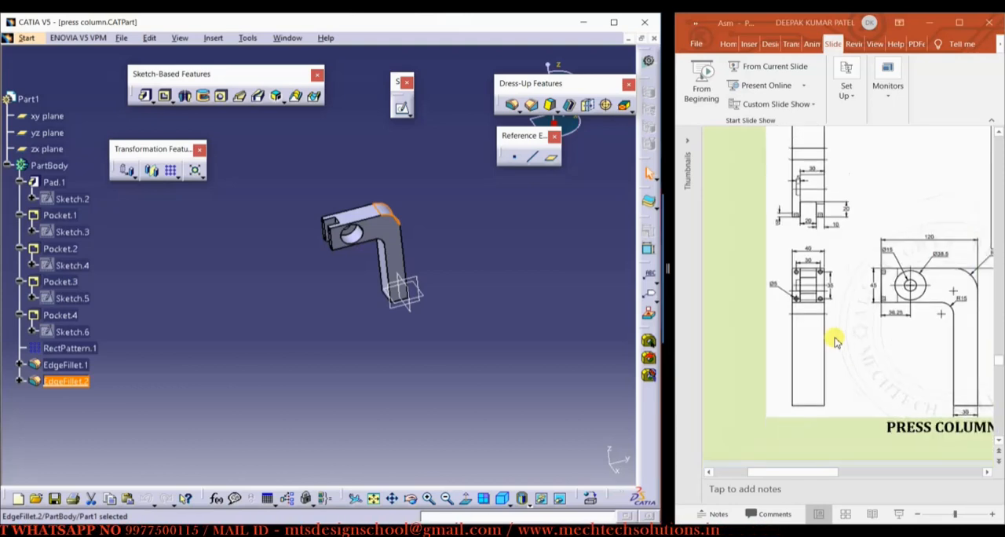
scroll(890, 347, "down", 3)
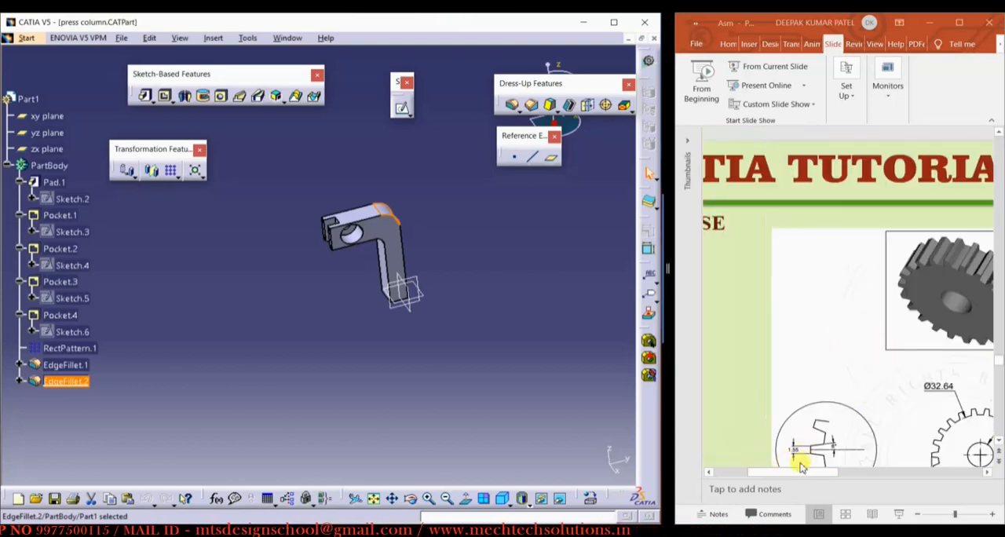
scroll(817, 424, "down", 2, "ctrl")
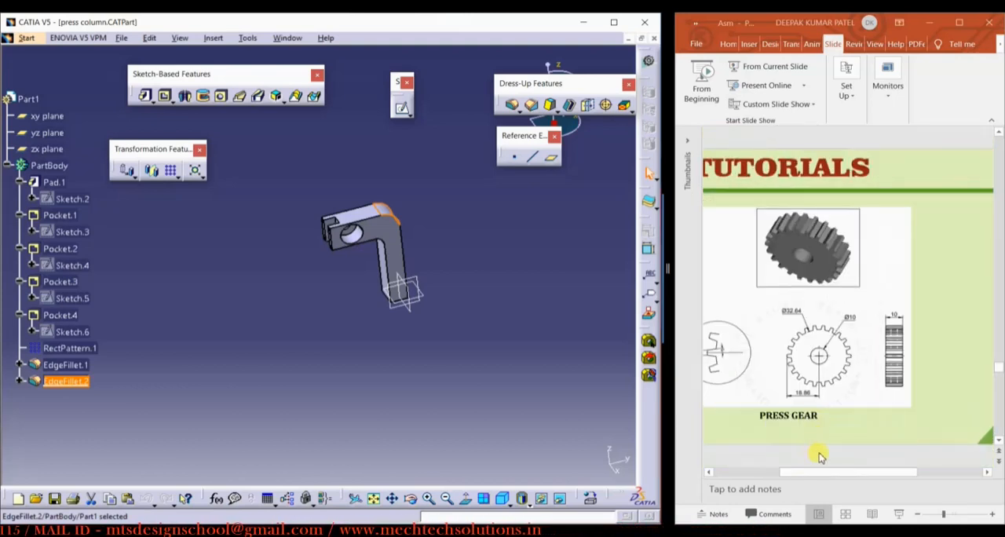
left_click(816, 472)
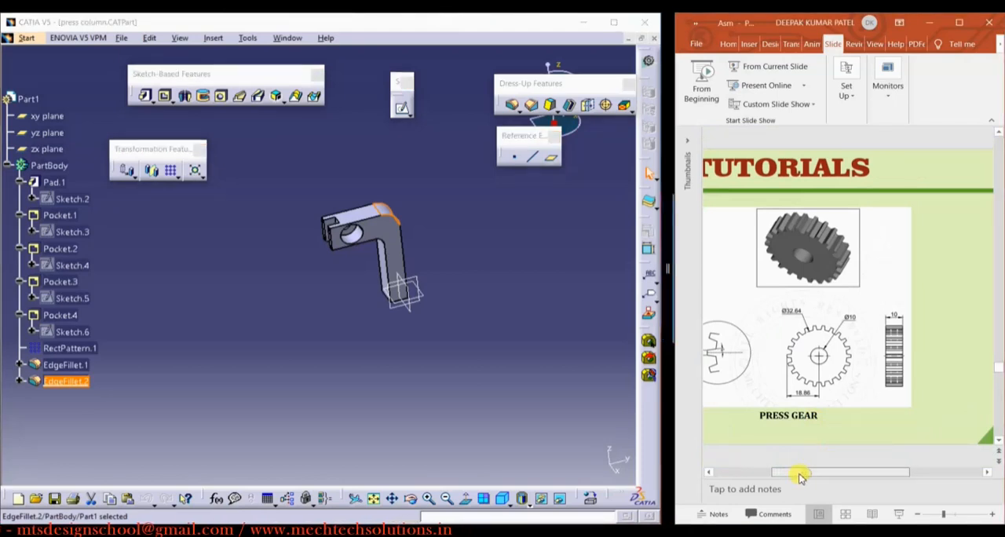
mouse_move(799, 474)
left_mouse_down()
mouse_move(775, 473)
mouse_move(812, 474)
left_mouse_up()
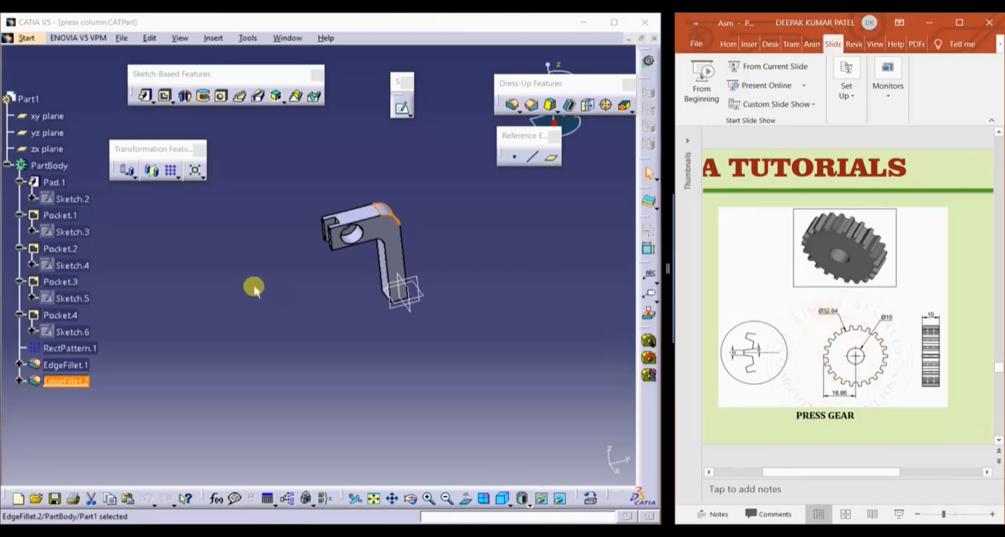
left_click(306, 327)
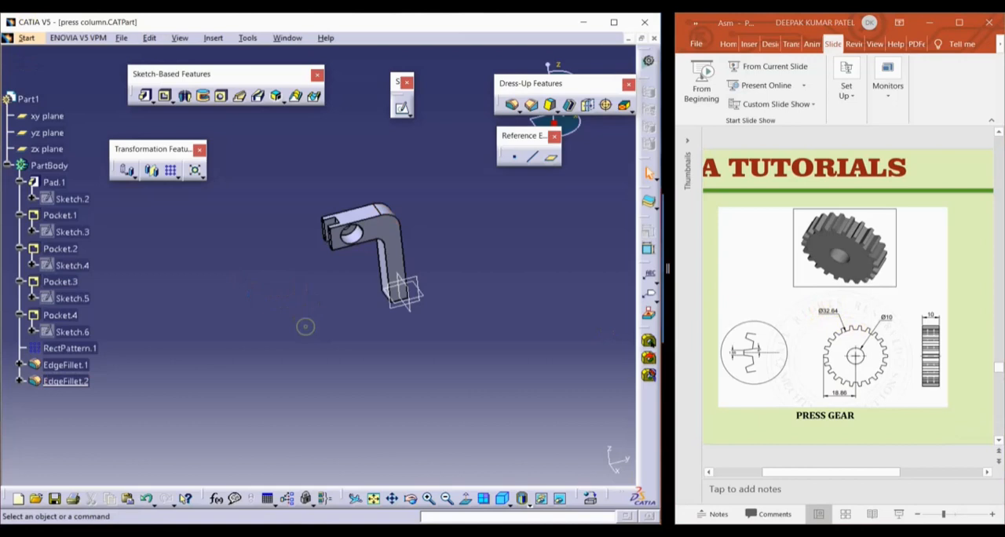
left_click(122, 38)
left_click(137, 51)
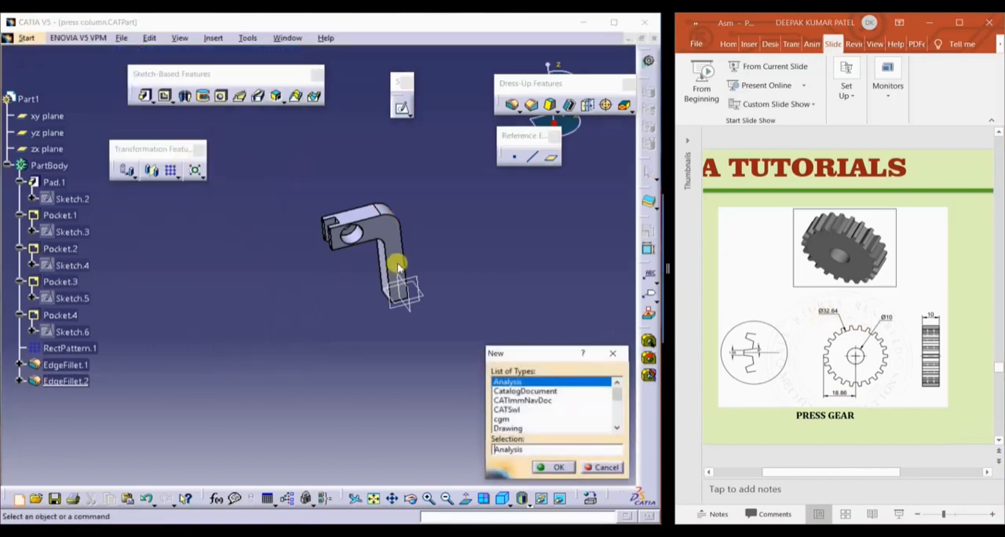
type("Part")
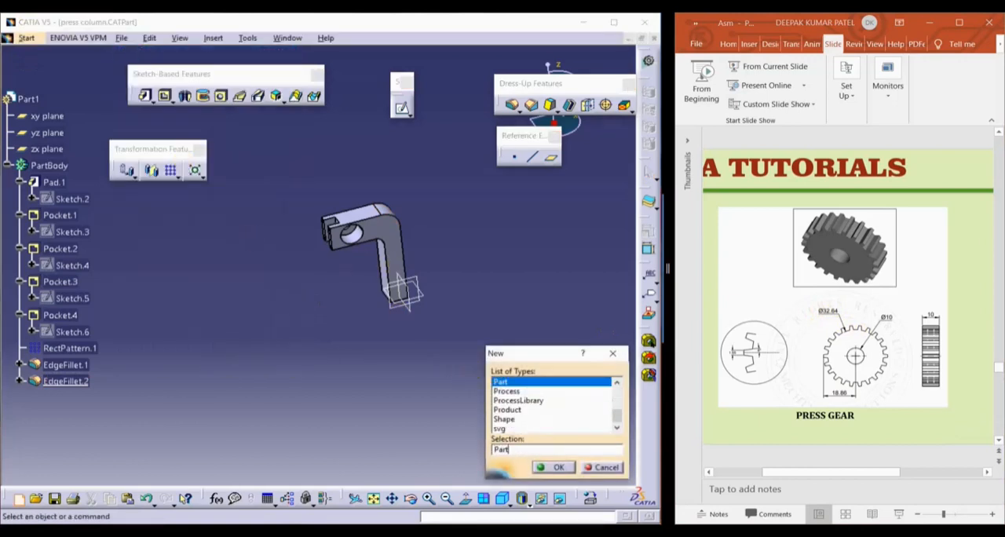
key("Return")
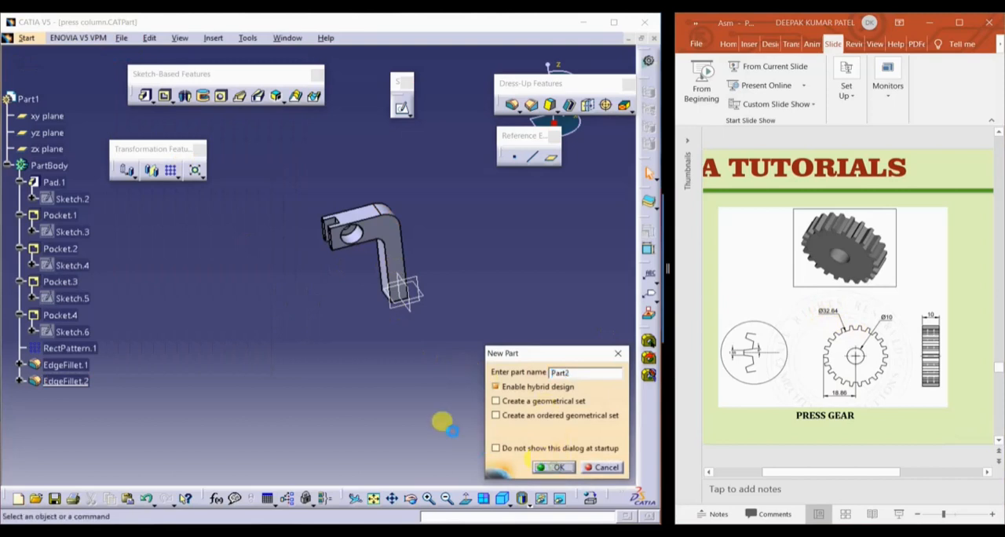
key("Return")
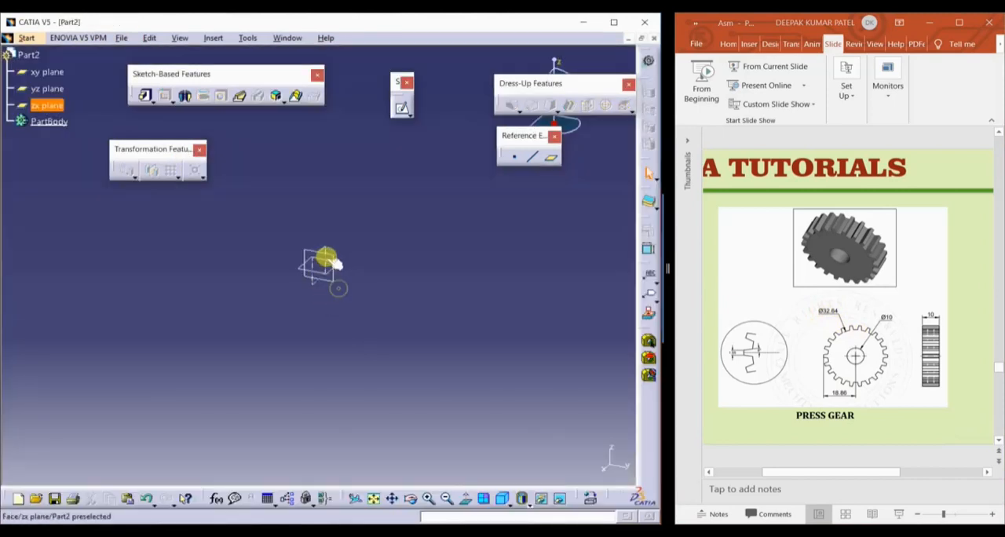
Sketch a circle about 71 mm in diameter on the yz plane, centred on the origin
left_click(334, 260)
left_click(402, 107)
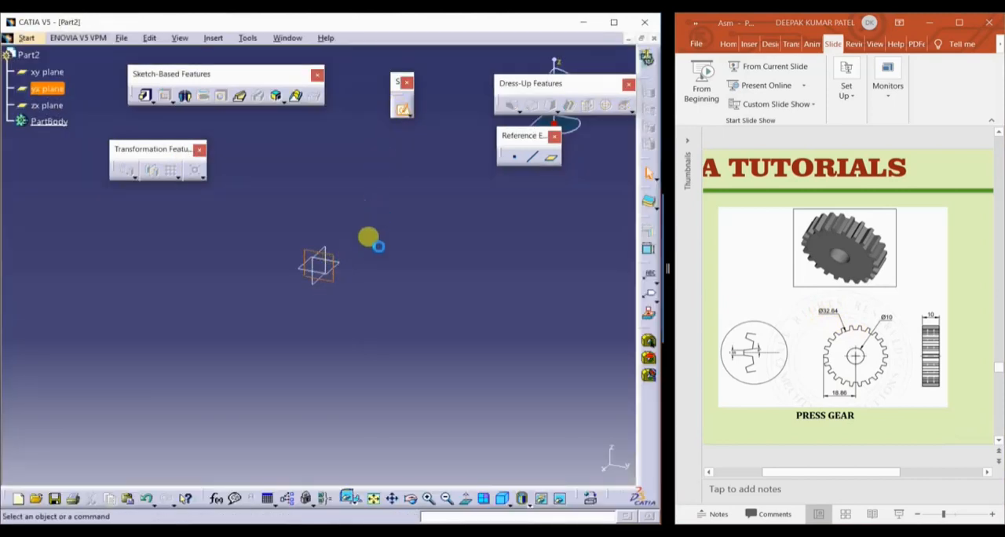
left_click(313, 93)
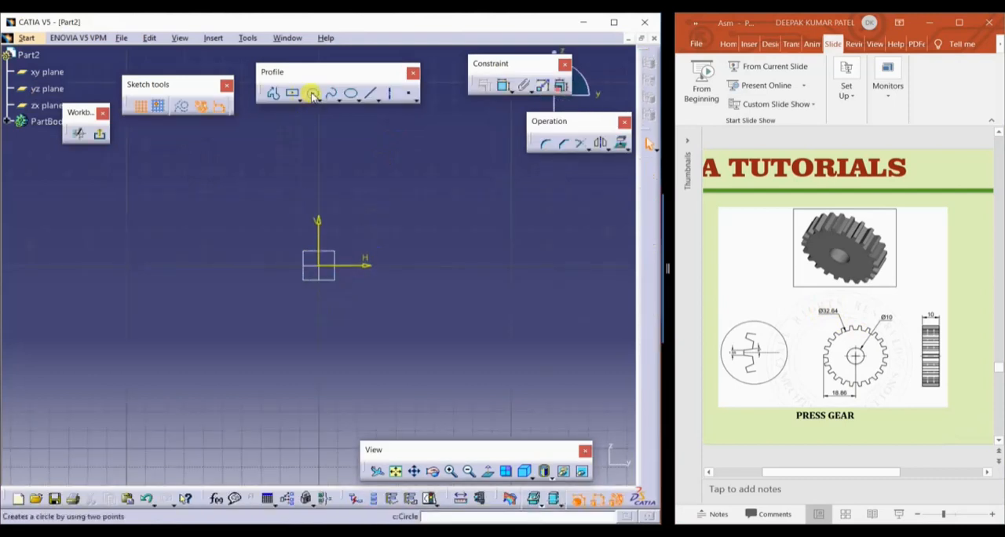
left_click(318, 266)
left_click(352, 208)
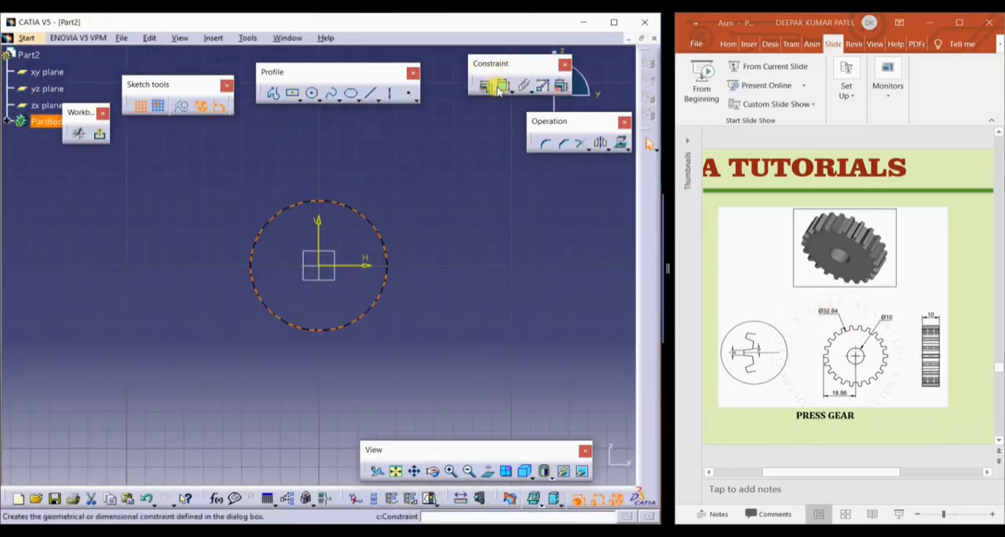
Dimension the circle's diameter and set it to 32.64 mm
left_click(498, 88)
left_click(366, 218)
left_click(398, 187)
double_click(396, 186)
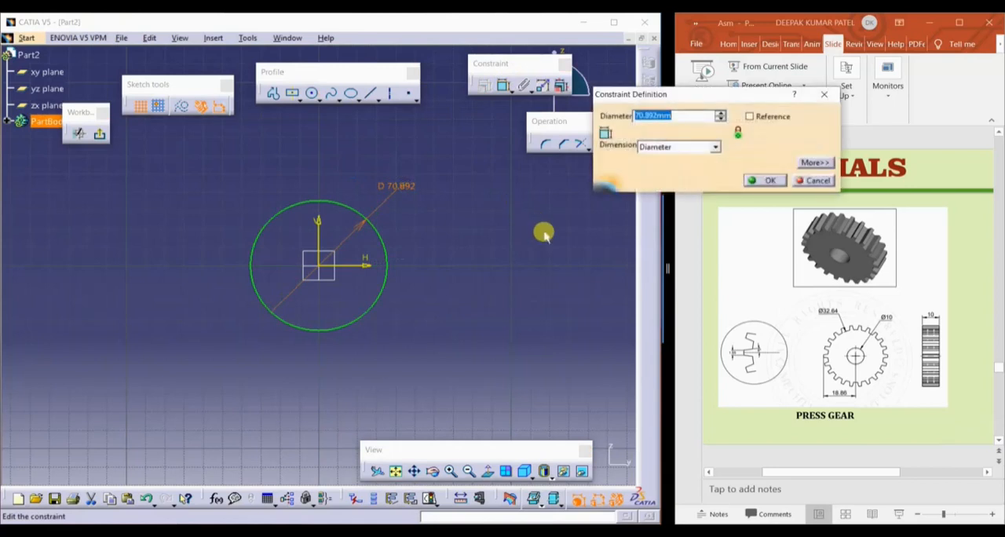
type("32.64")
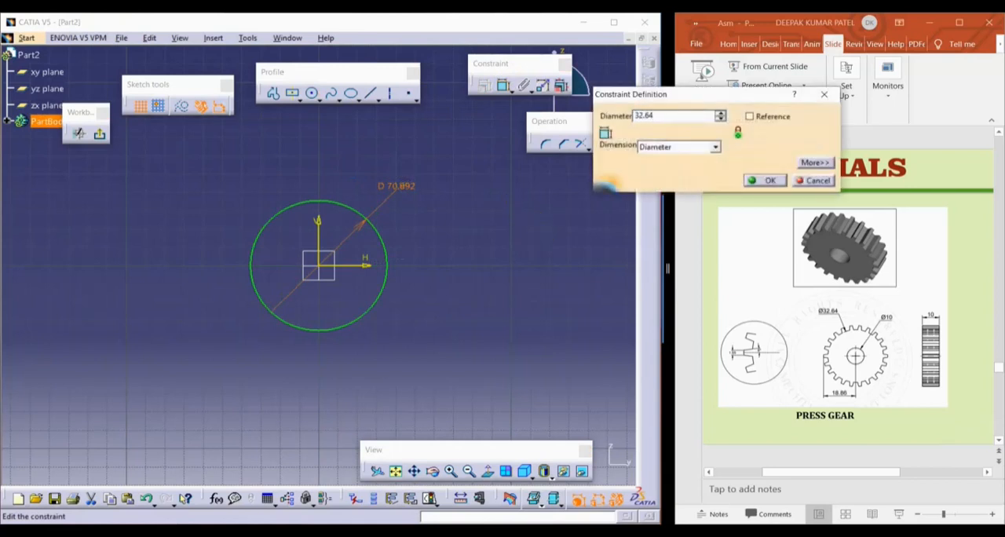
key("Return")
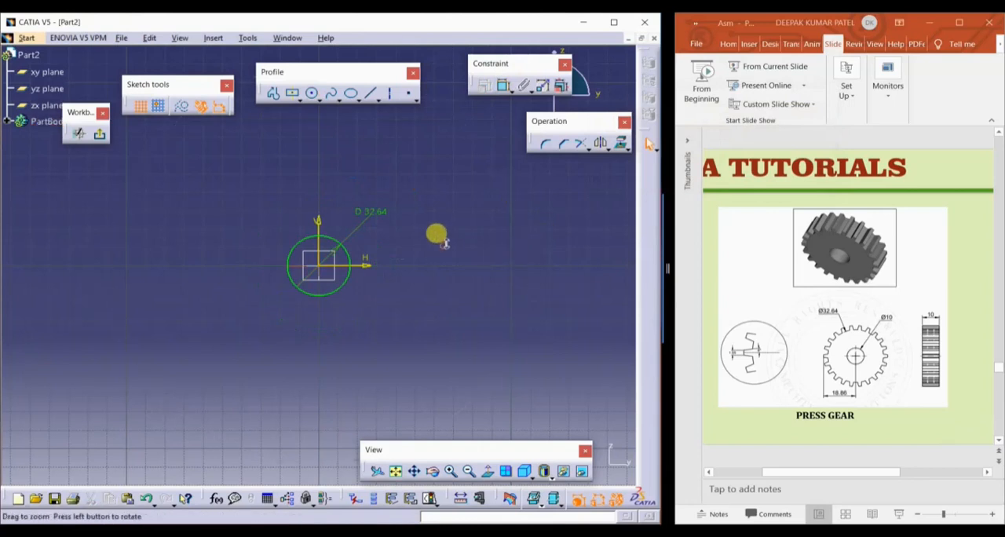
Exit the sketch and pad the circle with Mirrored extent and a 5 mm Dimension length
left_click(99, 134)
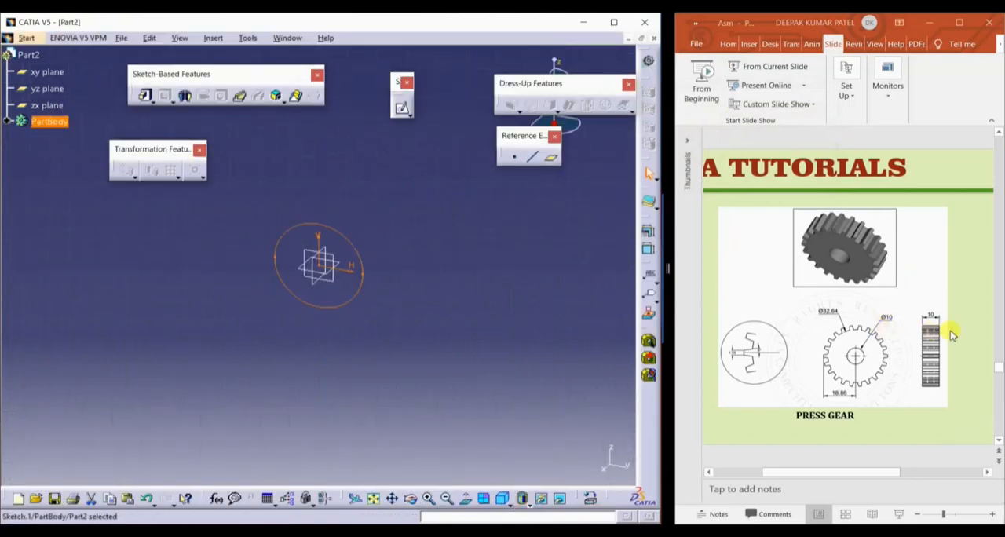
left_click(144, 95)
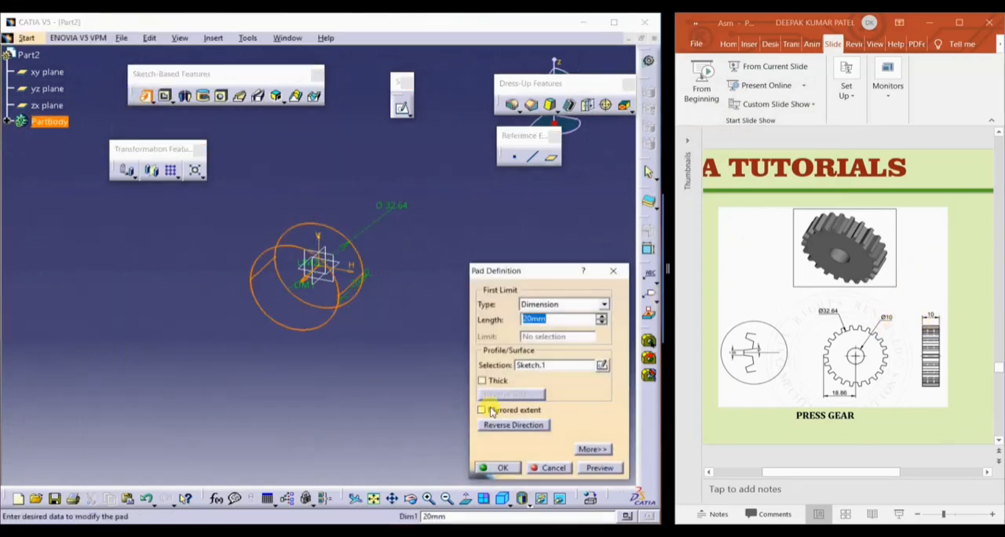
left_click(490, 411)
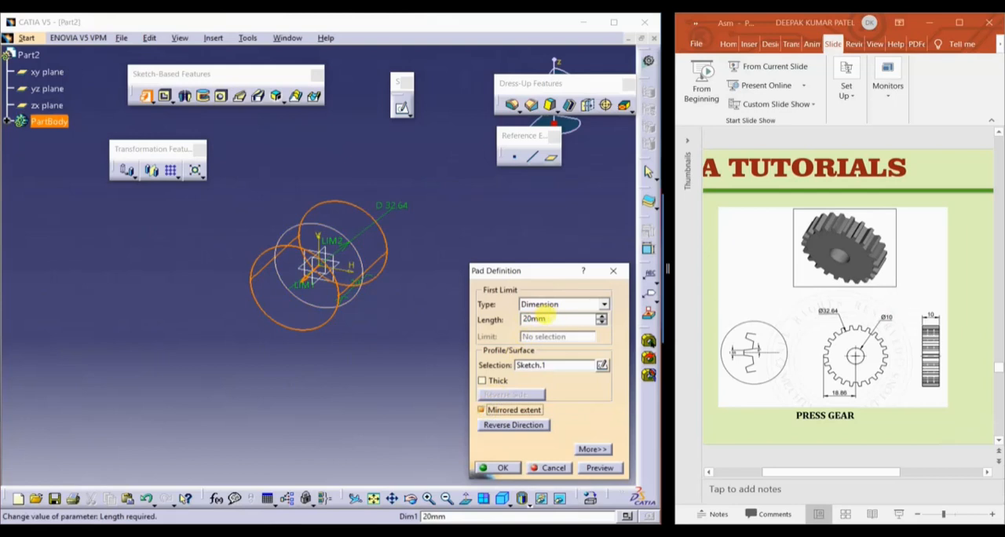
double_click(534, 315)
type("10")
key("Return")
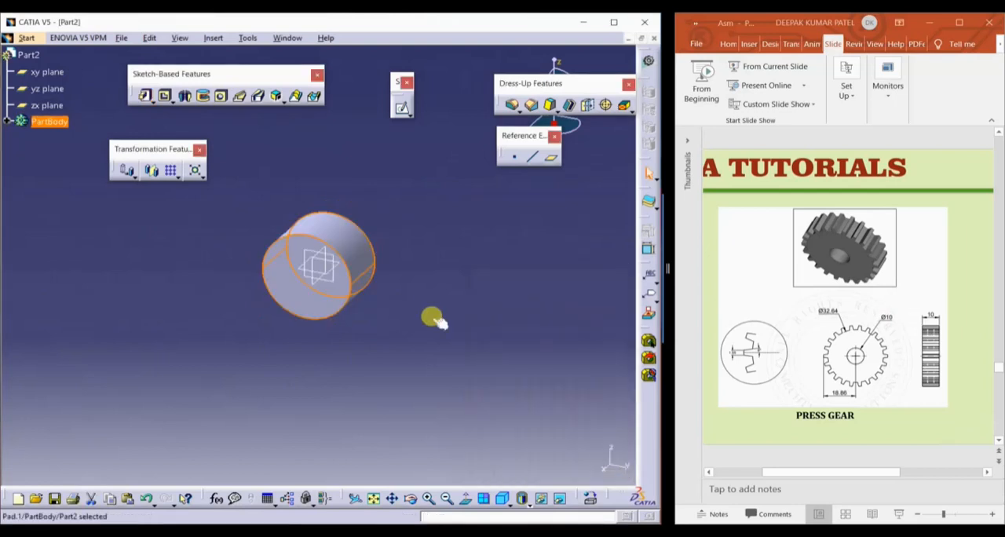
double_click(349, 233)
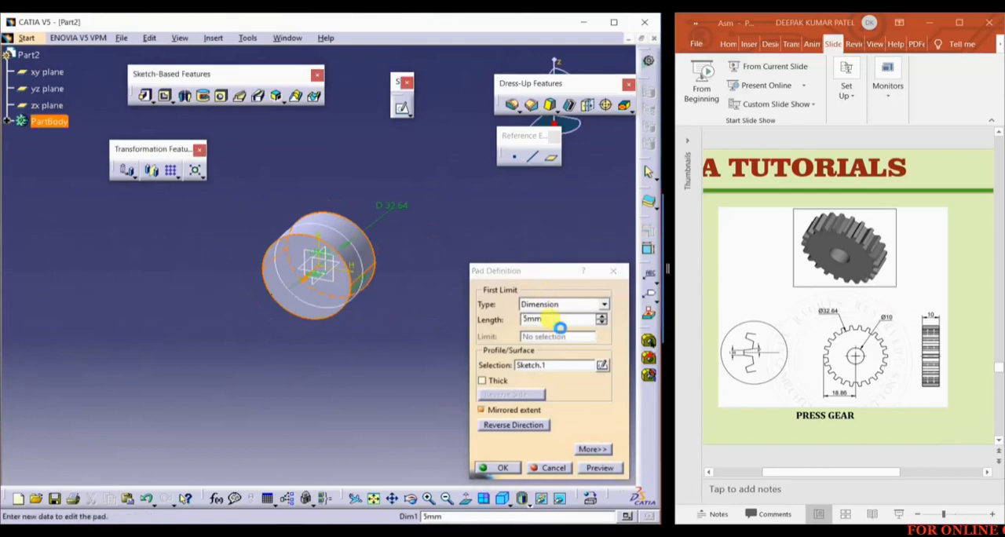
key("Return")
left_click(440, 273)
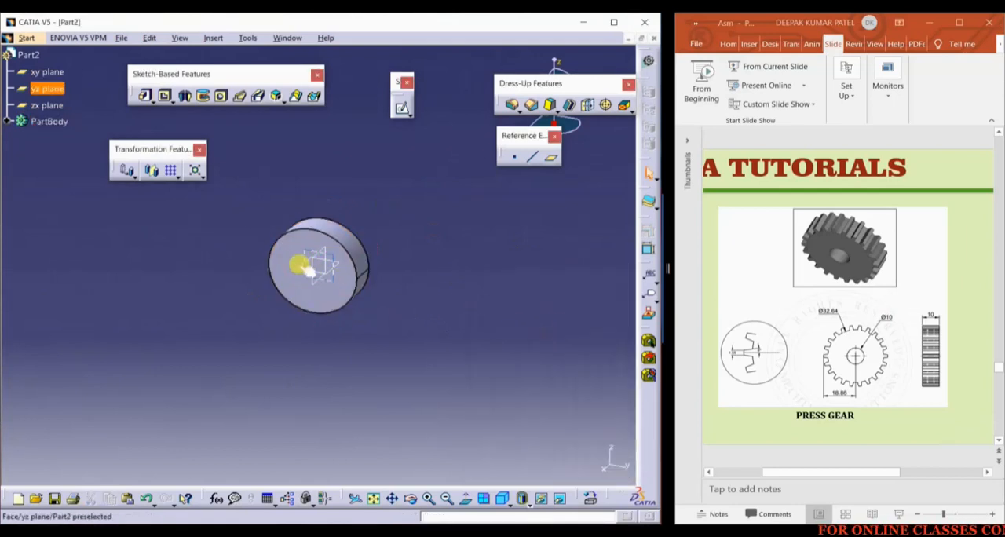
Reopen the pad's sketch and draw a concentric inner circle about 14 mm in diameter, centred on the origin
left_click(11, 121)
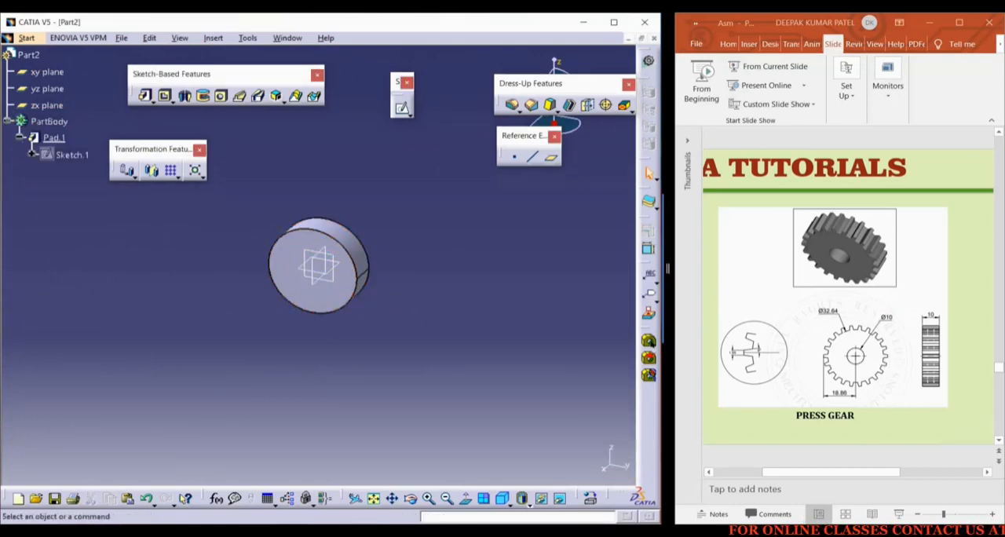
double_click(71, 154)
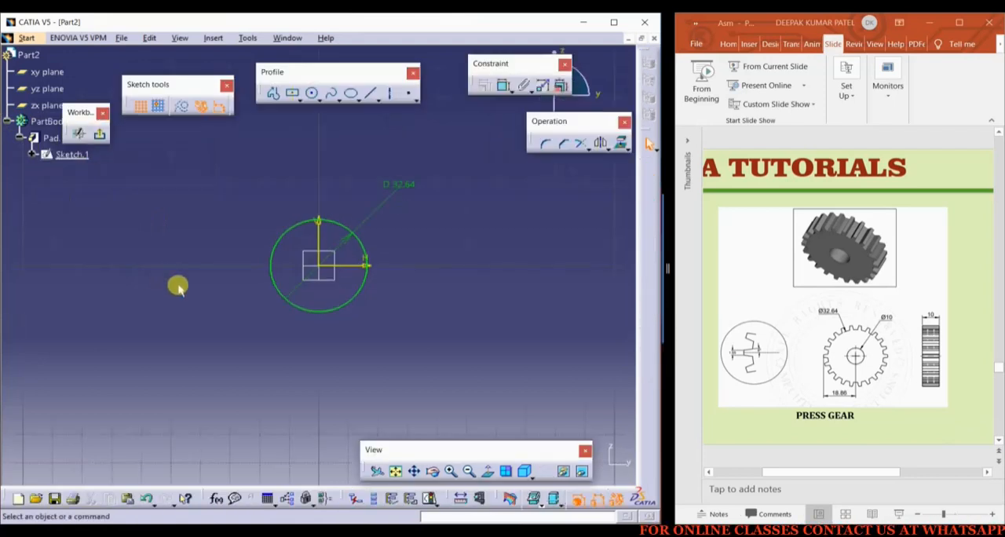
left_click(312, 93)
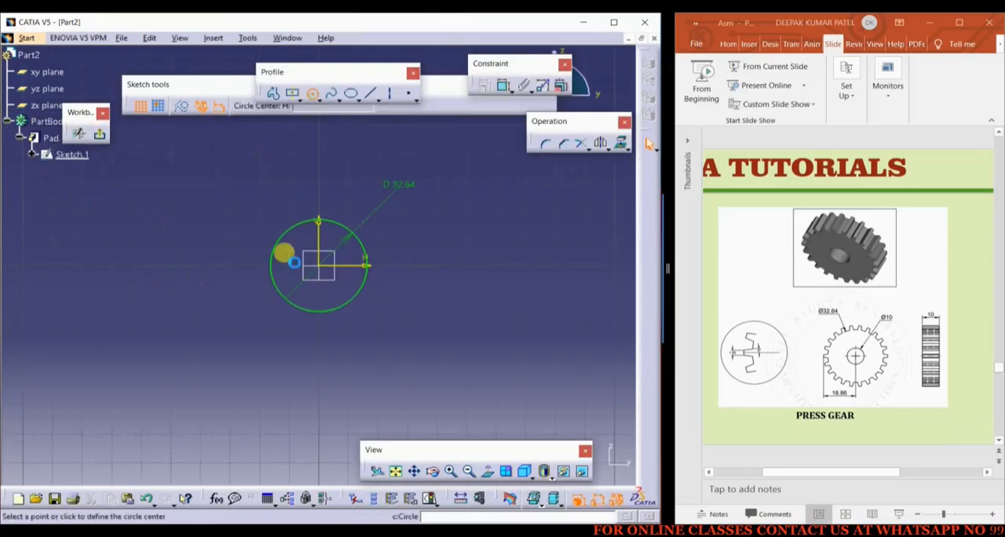
left_click(320, 264)
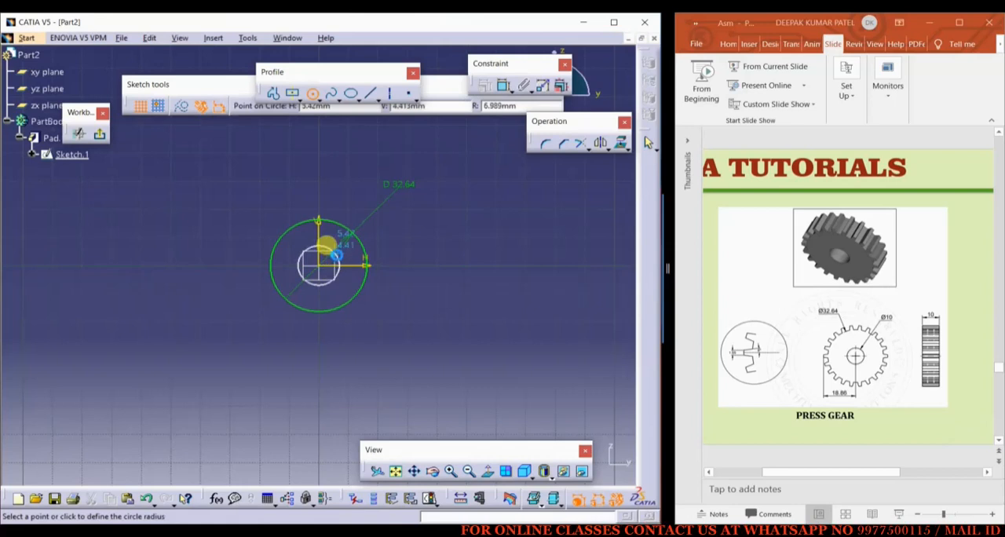
left_click(325, 244)
Dimension the inner circle's diameter, set it to 10 mm and exit the sketch to cut the gear's bore
left_click(504, 85)
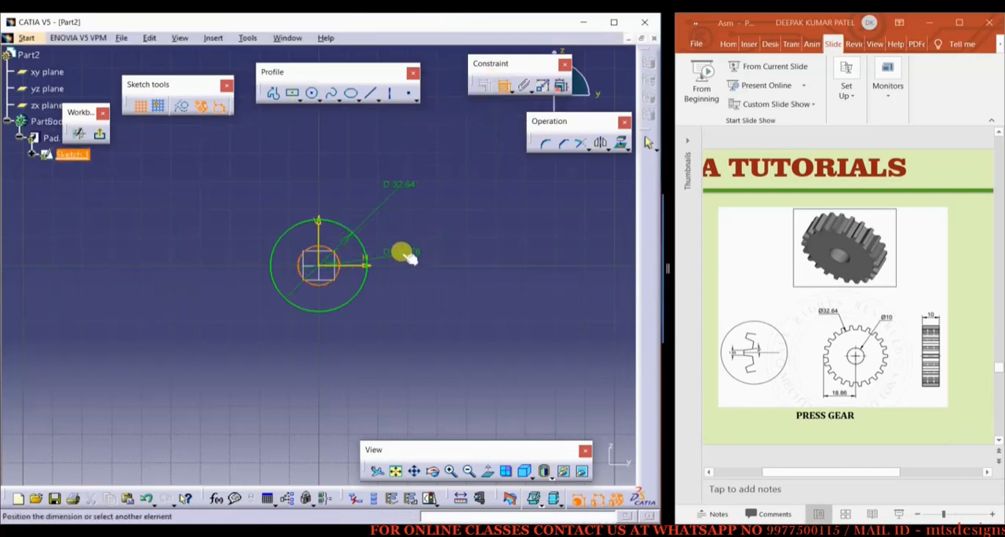
double_click(399, 232)
type("10")
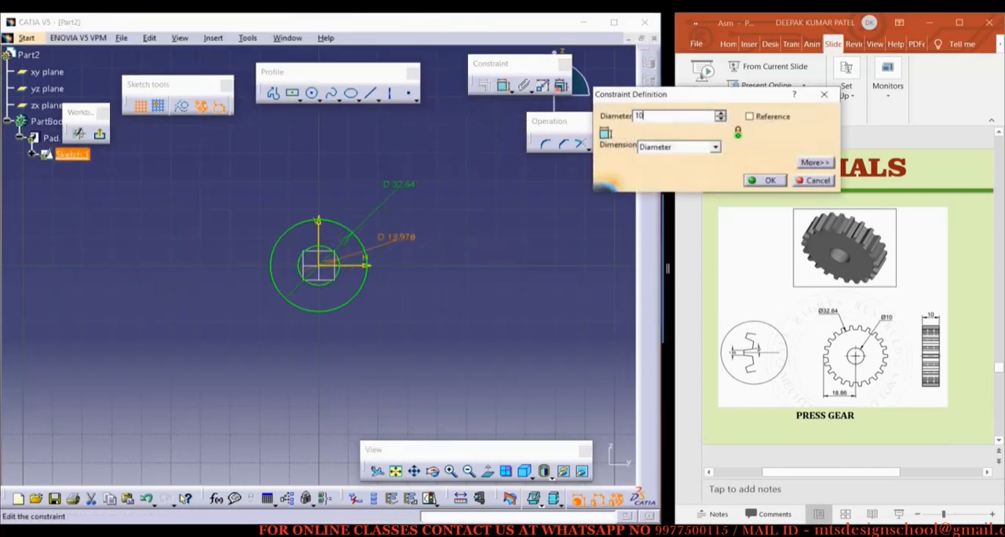
key("Return")
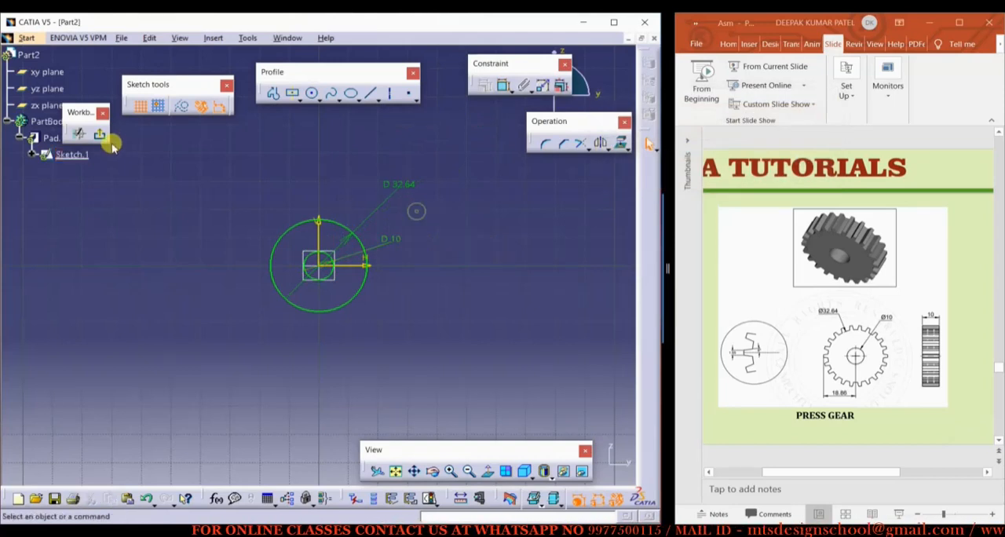
left_click(99, 134)
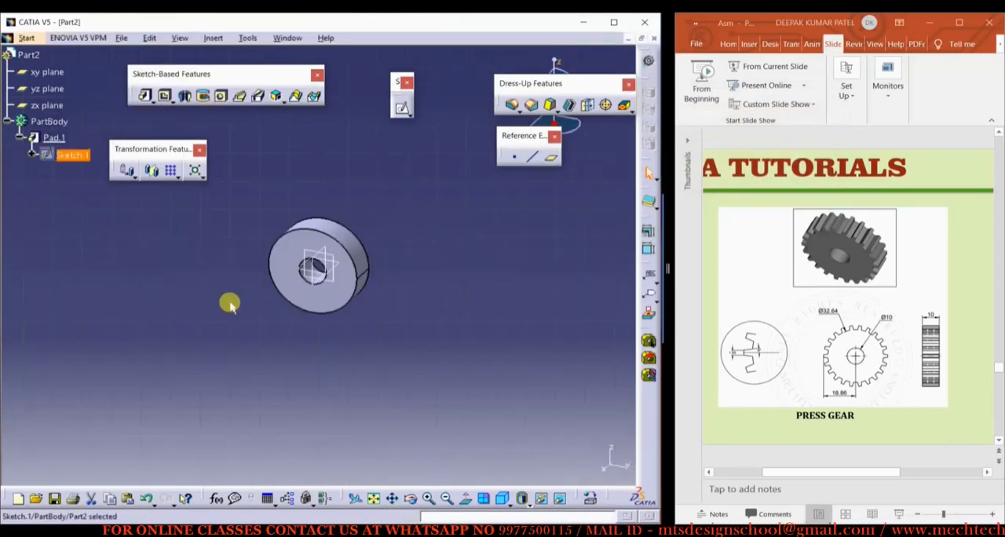
Start a sketch on the disc's front face and enlarge the tooth detail in the reference drawing
middle_click_drag(211, 275, 281, 298)
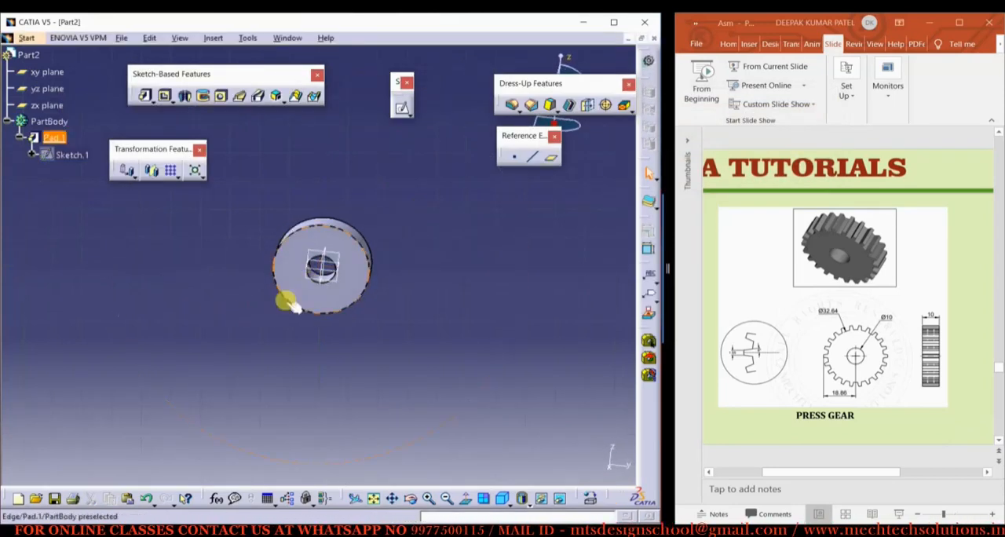
left_click(295, 291)
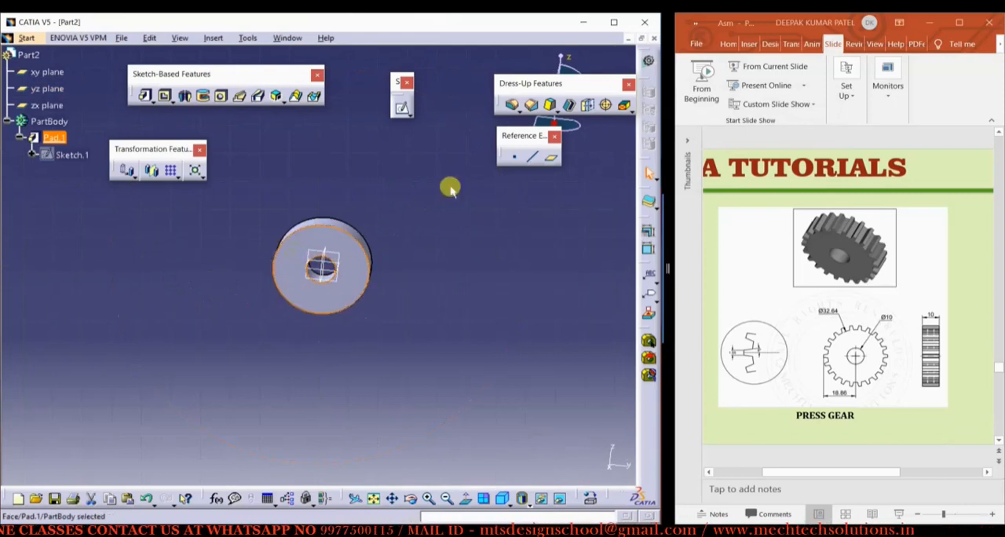
left_click(403, 109)
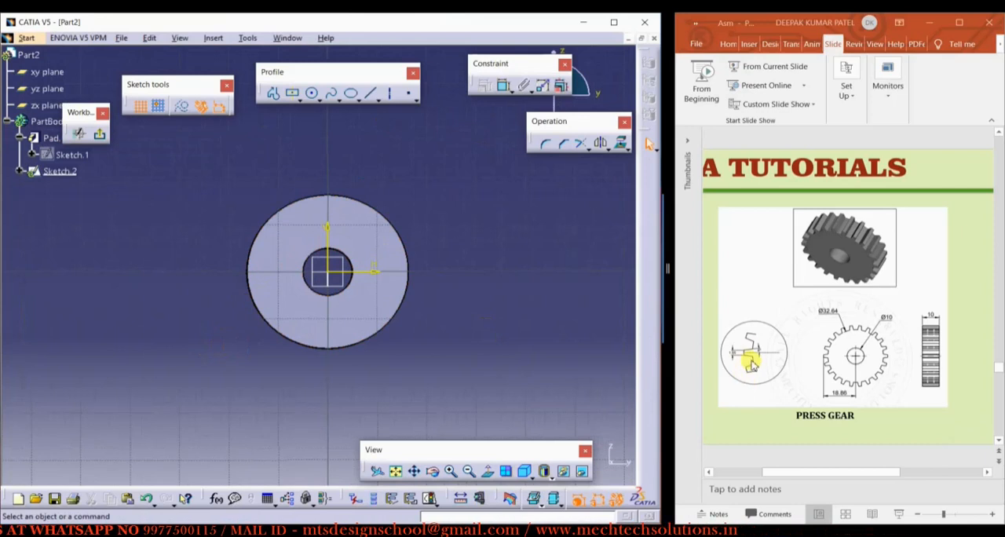
scroll(736, 359, "up", 3, "ctrl")
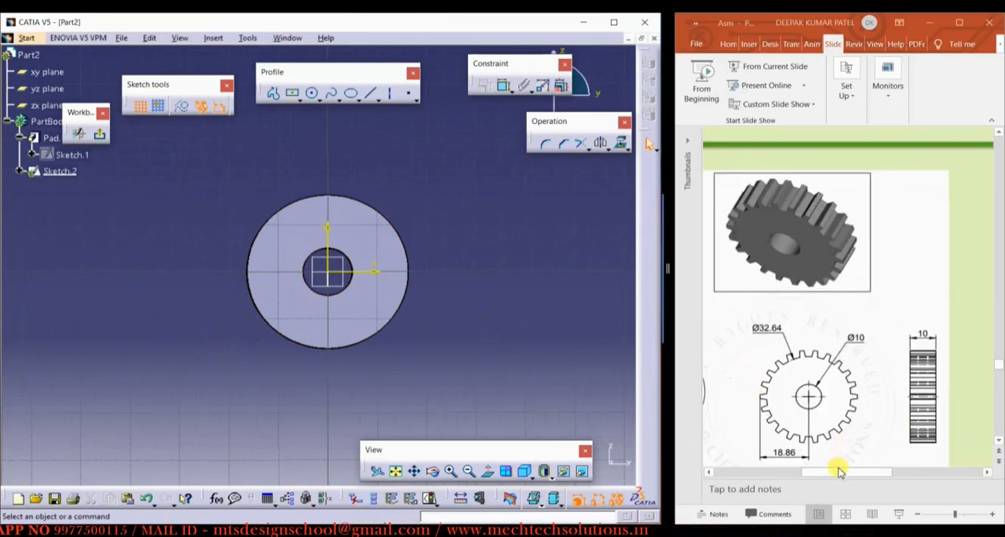
left_click_drag(834, 467, 789, 470)
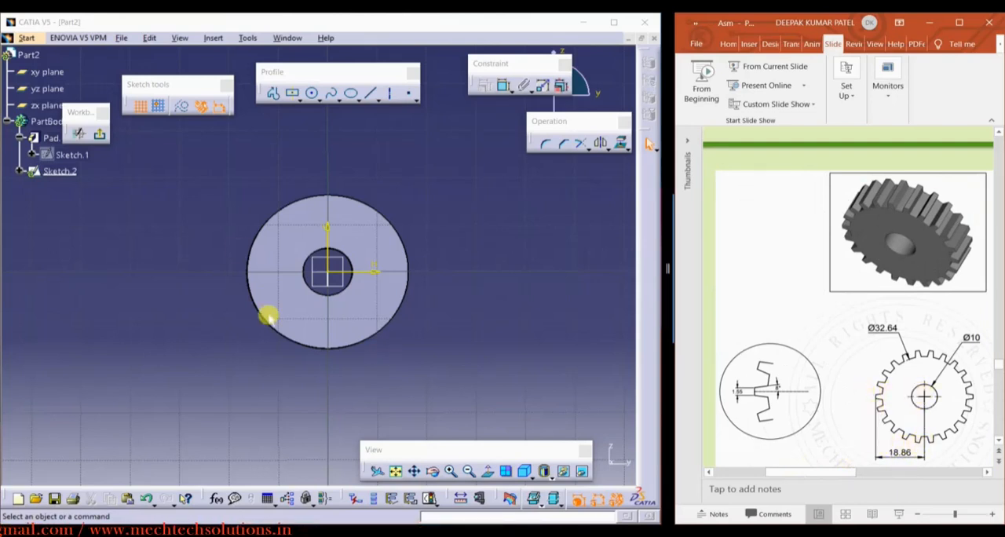
Sketch a circle about 39 mm in diameter around the disc, centred on the origin
left_click(311, 94)
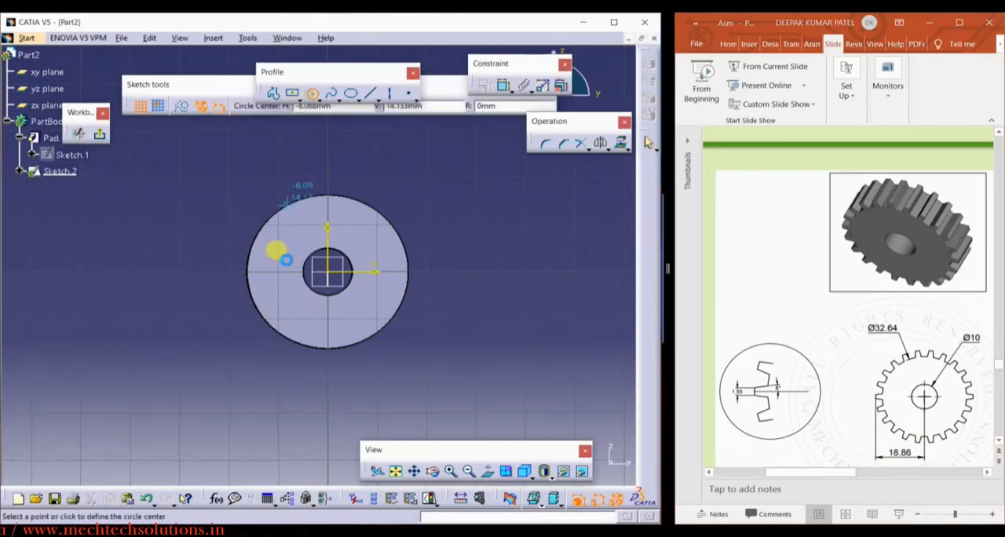
left_click(326, 271)
left_click(359, 180)
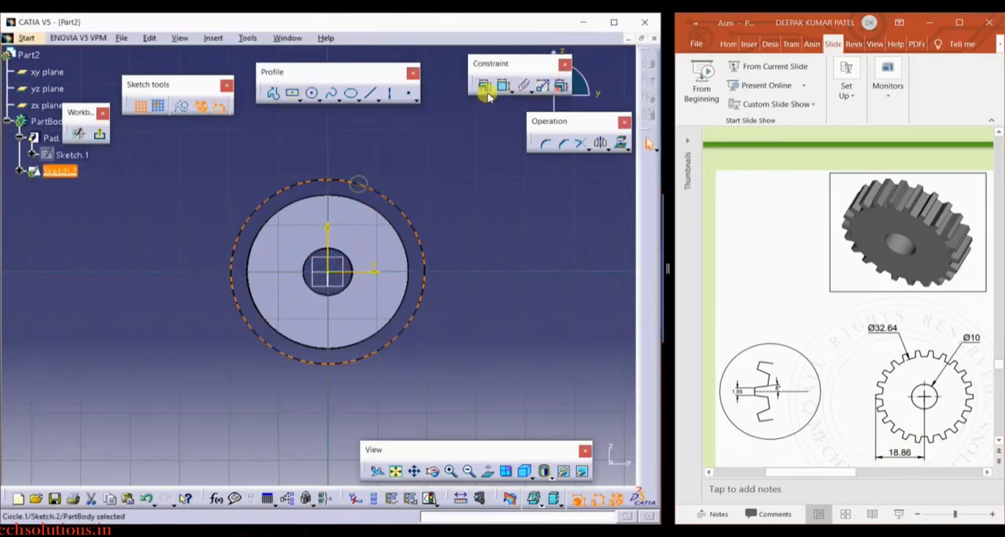
Dimension the outer circle as a Radius and set it to 18.86 mm
left_click(501, 86)
double_click(130, 205)
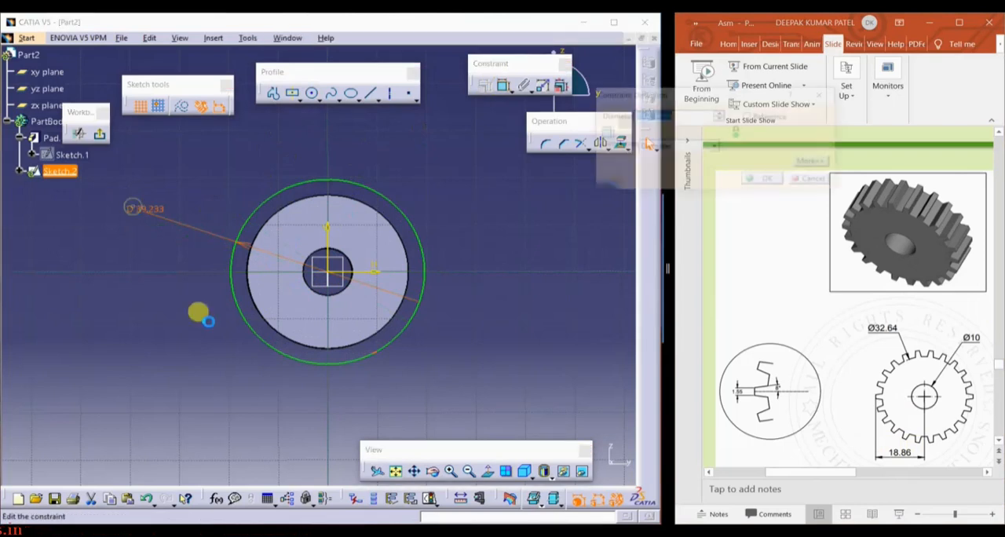
left_click(677, 148)
left_click(656, 154)
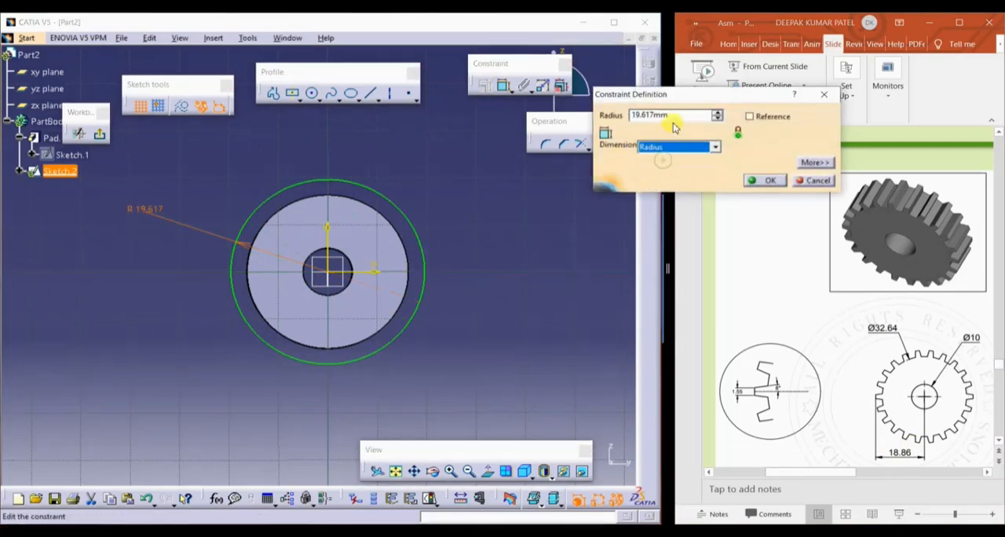
type("18")
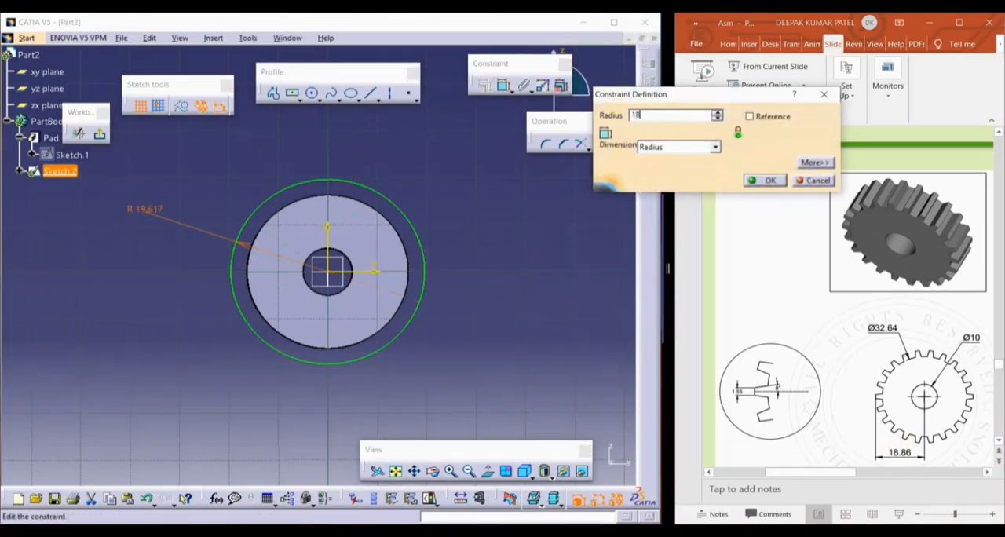
type(".86mm")
key("Return")
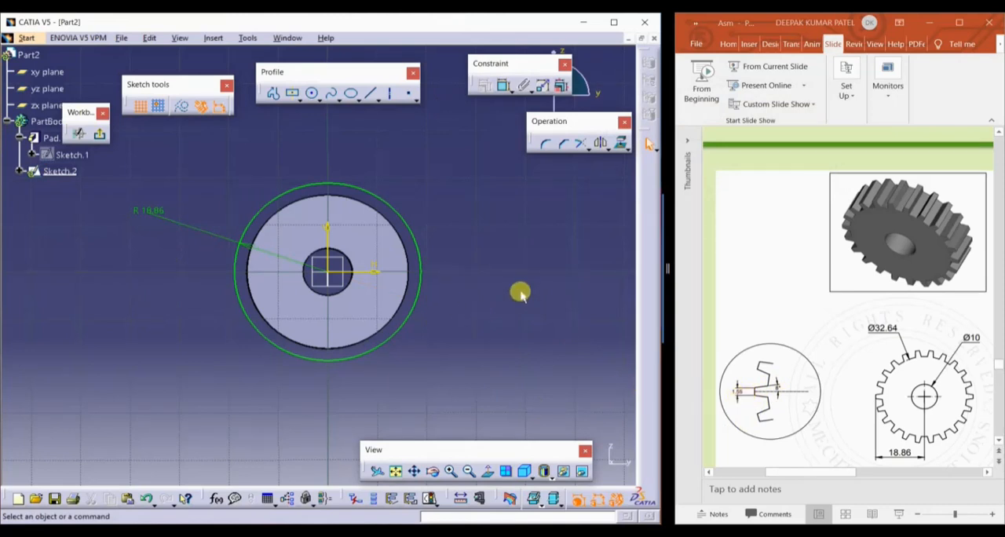
Draw a slanted tooth flank line from the outer circle across the disc's edge, just above the horizontal axis
left_click(370, 93)
scroll(113, 279, "up", 3)
scroll(114, 279, "up", 2)
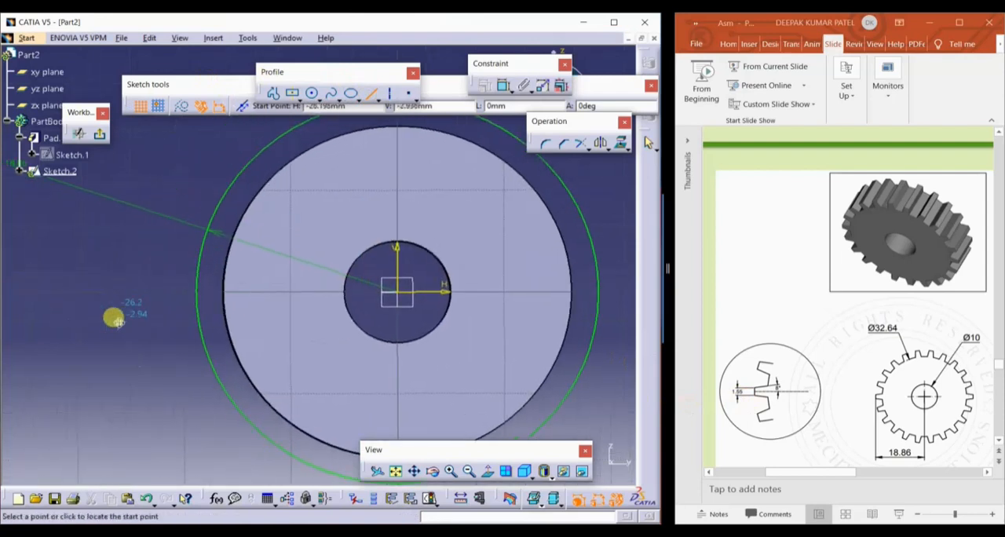
left_click(167, 281)
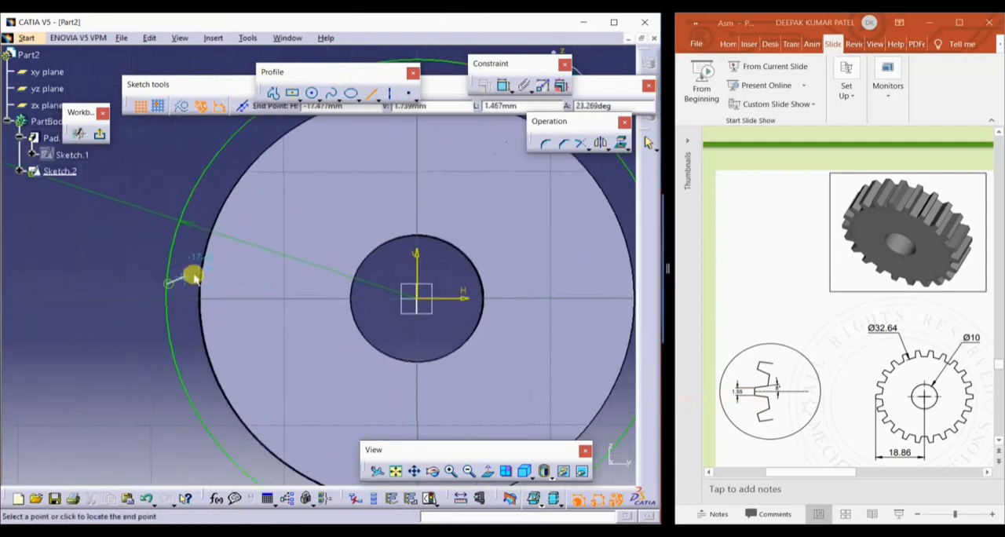
left_click(221, 265)
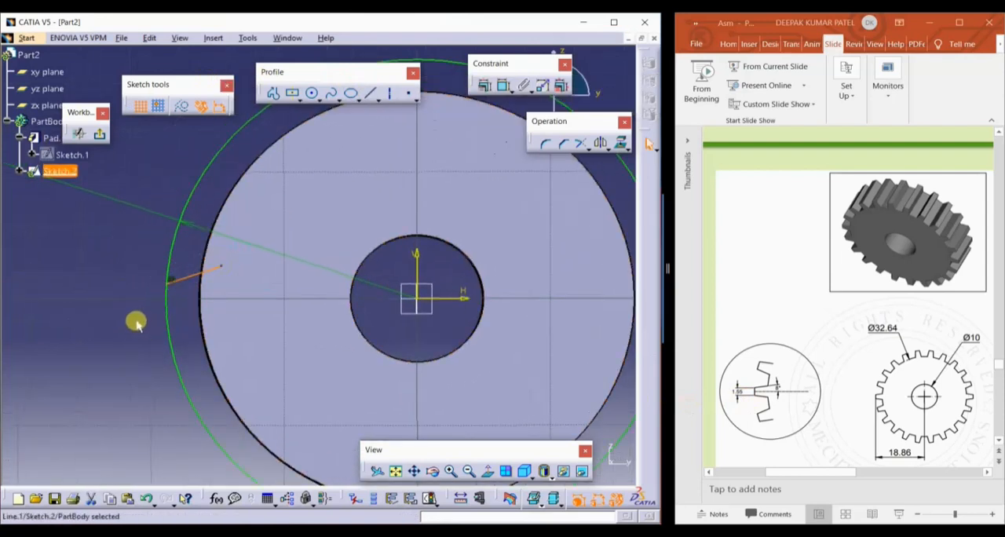
Mirror the tooth flank line about the sketch's horizontal axis
scroll(315, 251, "down", 1)
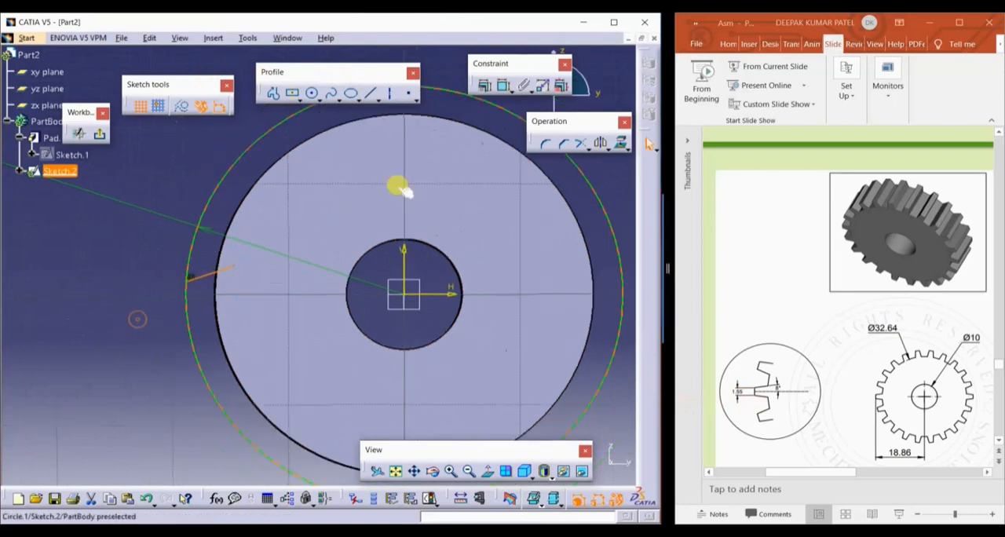
left_click(601, 144)
left_click(442, 292)
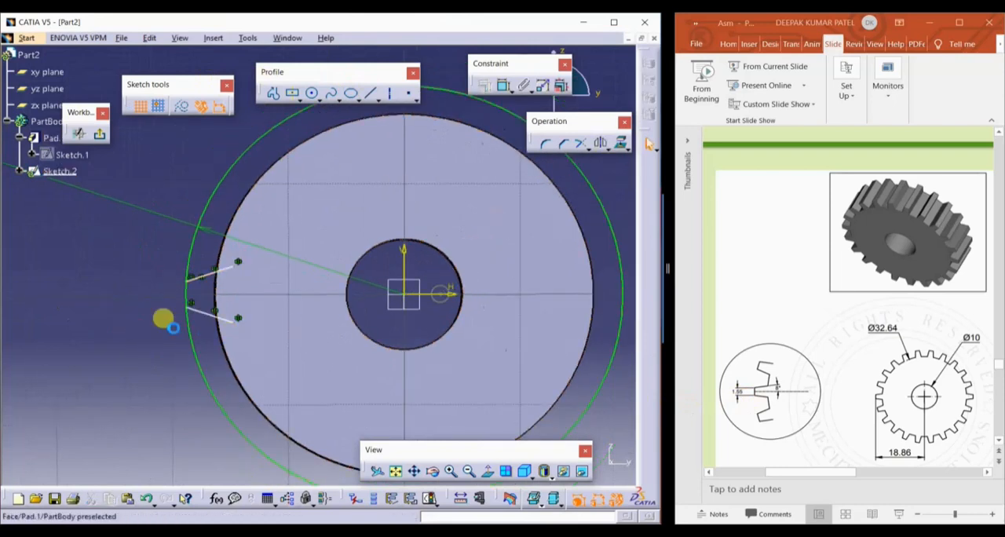
Project the disc's outer circular edge into the tooth sketch
left_click(226, 235)
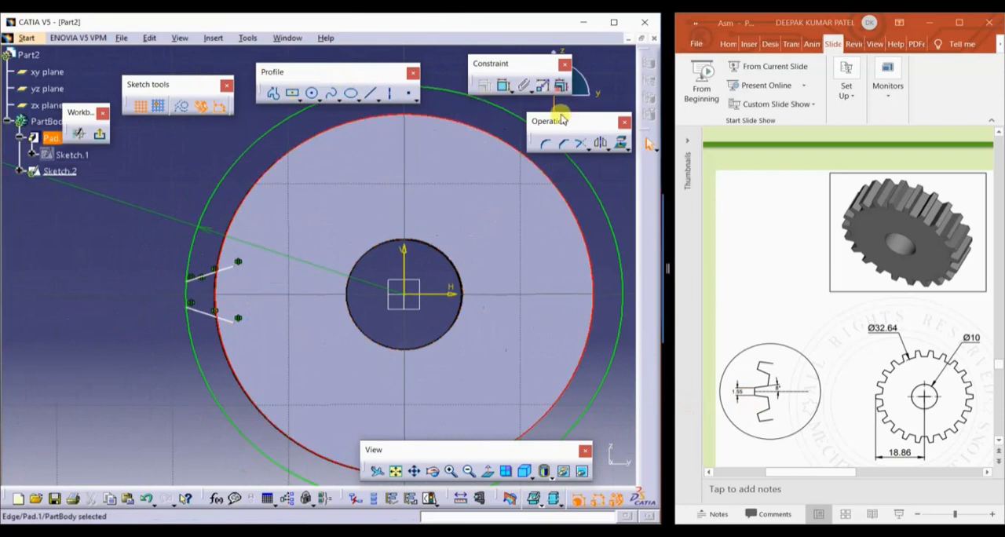
left_click(621, 144)
left_click(127, 318)
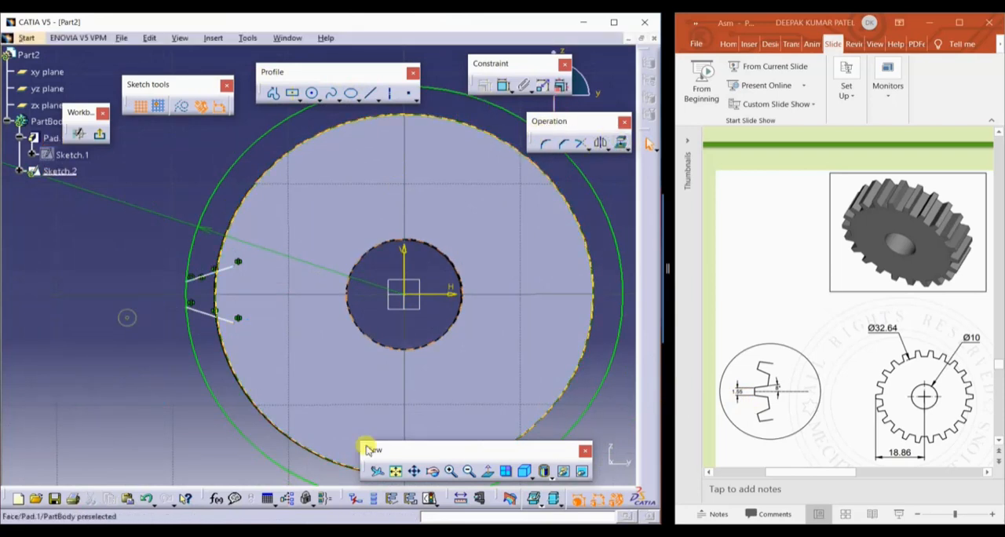
left_click(479, 469)
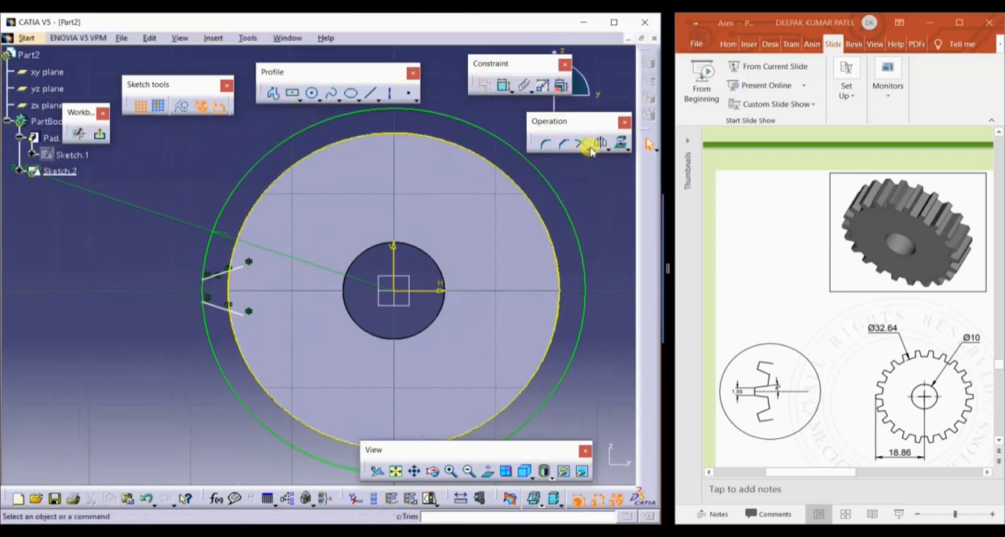
Quick Trim the outer circle, the projected edge and the inner ends of the flank lines to leave a closed tooth profile
left_click(589, 152)
left_click(642, 165)
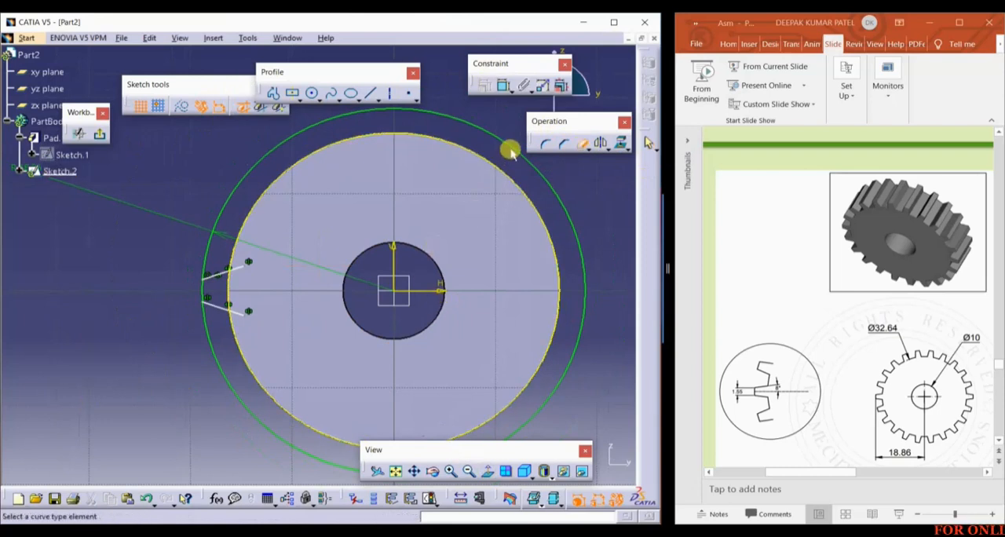
left_click(535, 179)
left_click(583, 145)
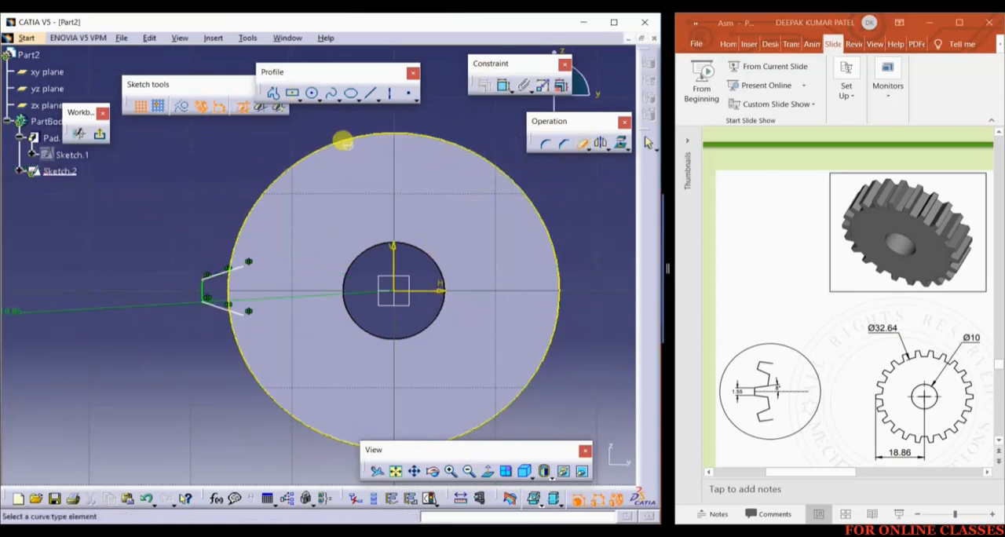
left_click(322, 144)
left_click(567, 145)
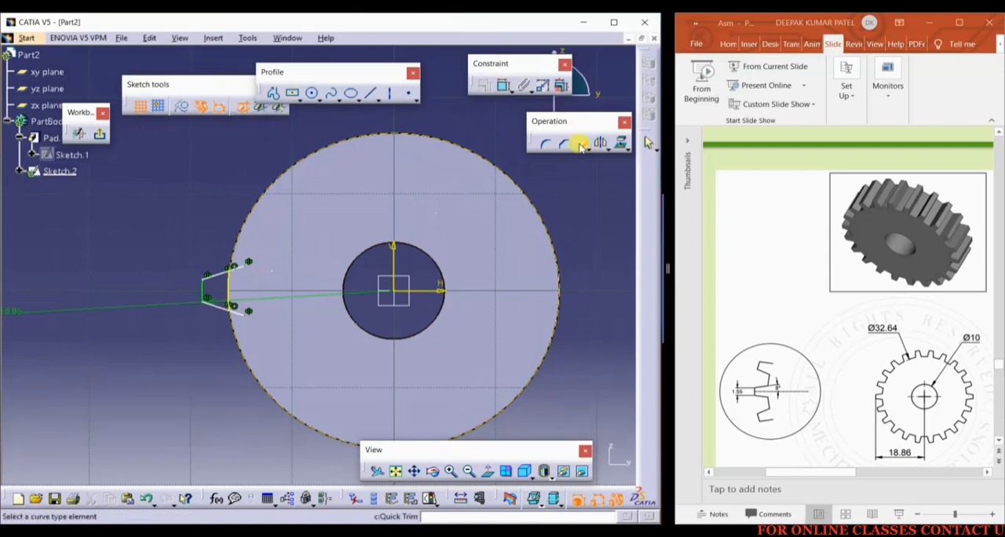
left_click(230, 301)
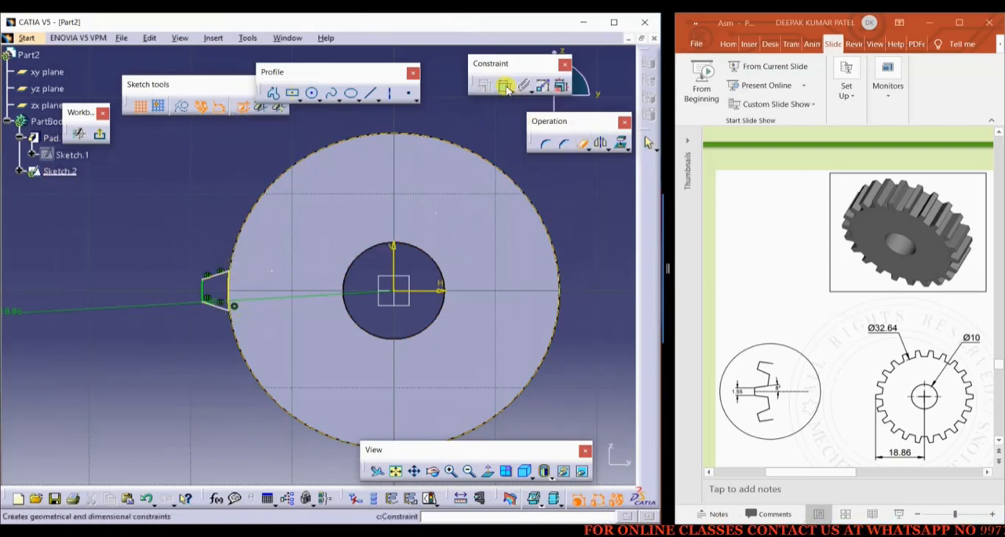
Dimension the width of the tooth tip between its two corner points and set it to 1.55 mm
left_click(507, 89)
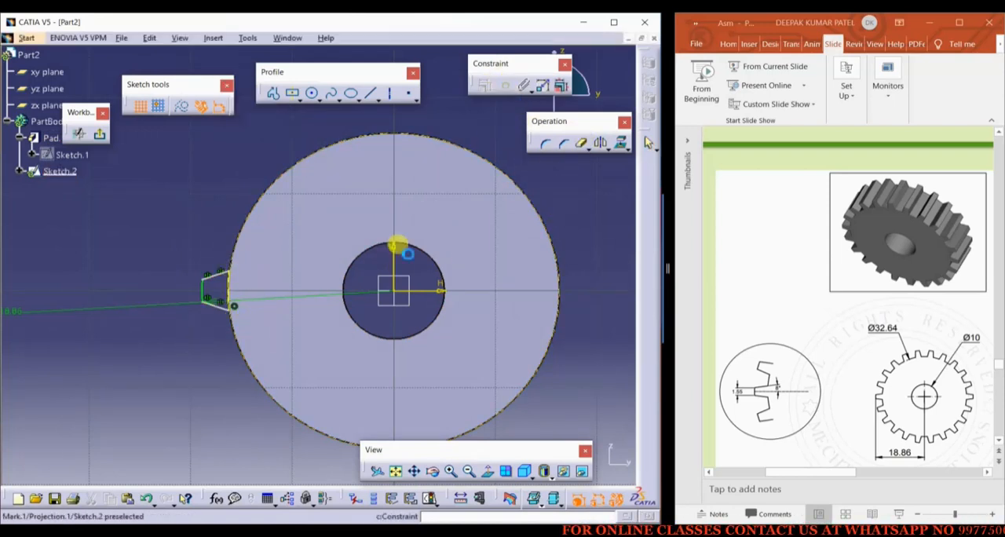
left_click(206, 278)
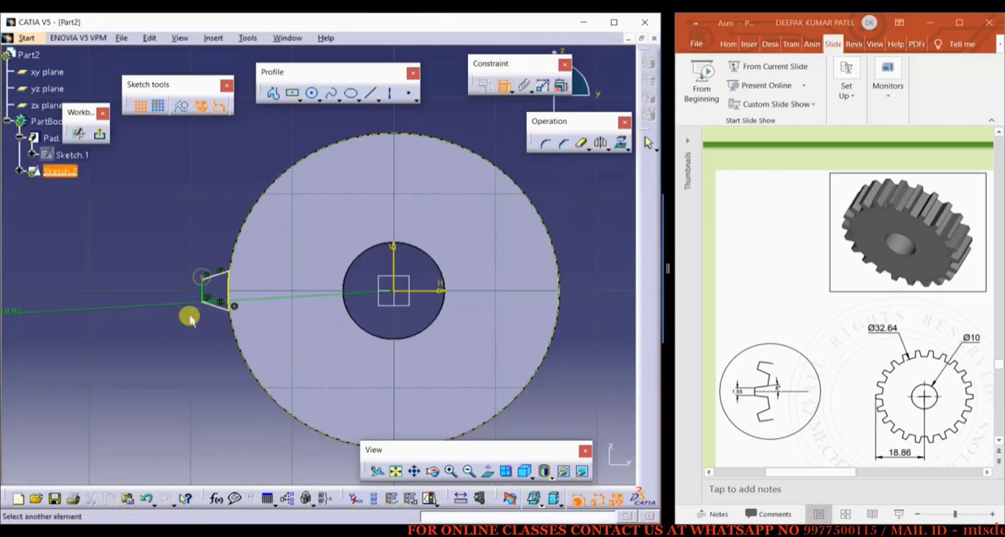
left_click(199, 302)
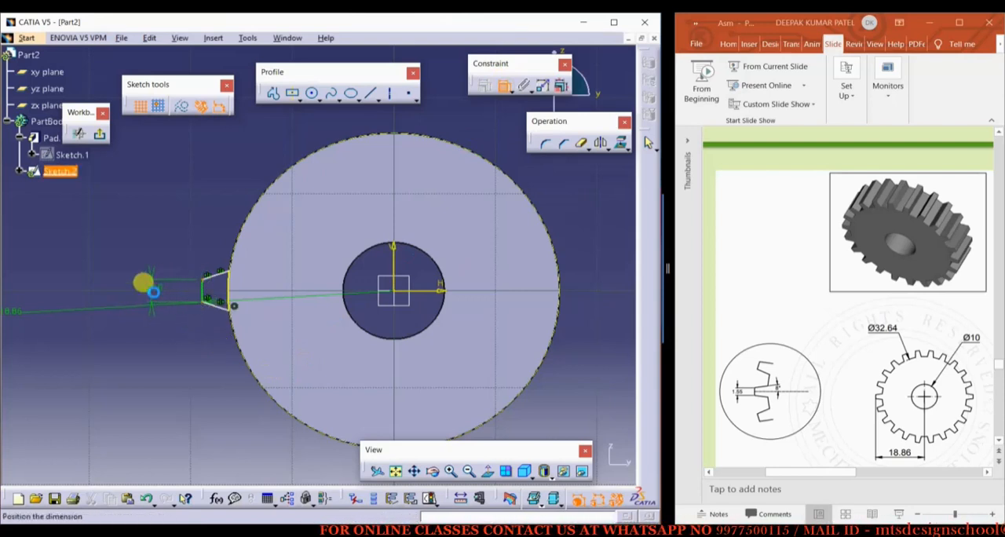
double_click(152, 289)
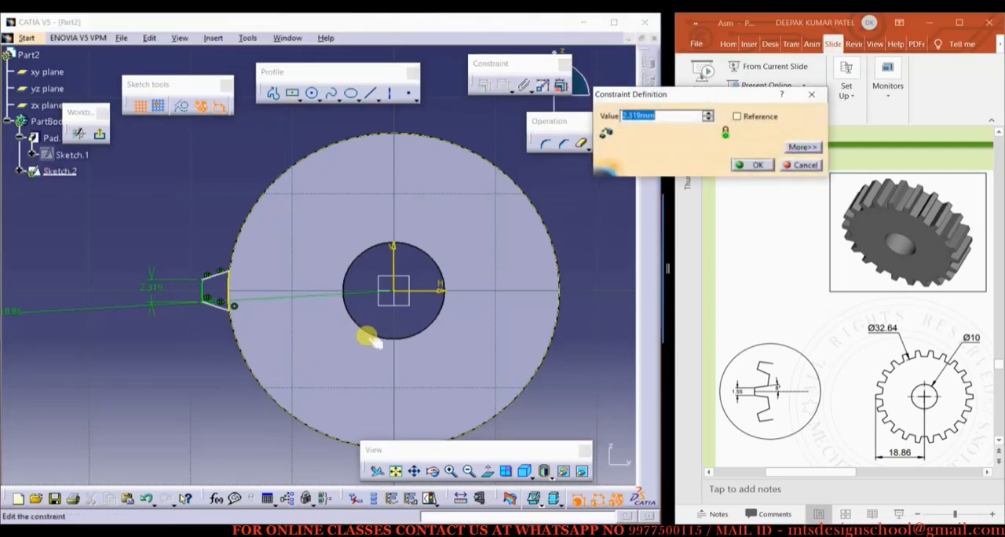
type("1.55")
key("Return")
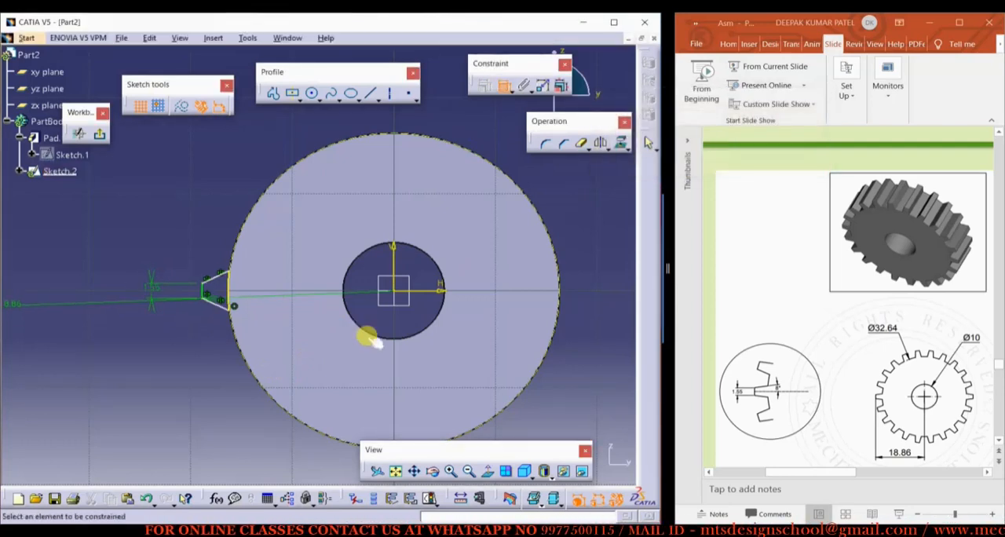
Constrain the angle between the two slanted tooth flanks to 16 degrees
left_click(214, 275)
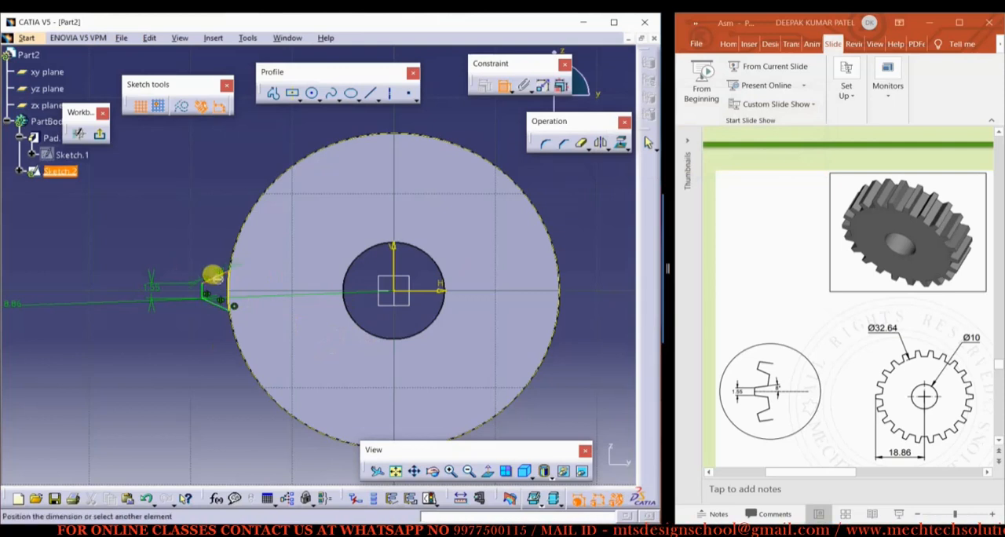
left_click(227, 307)
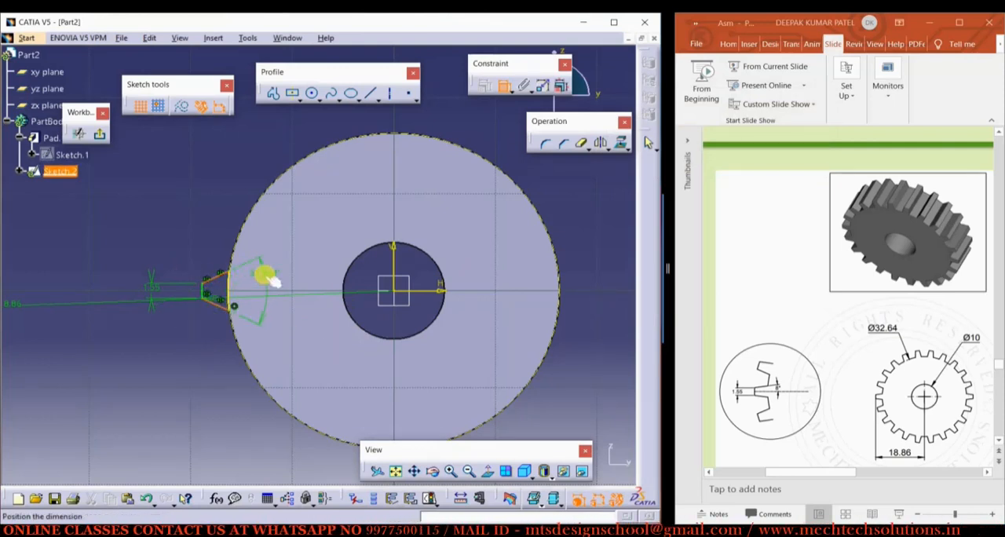
double_click(261, 271)
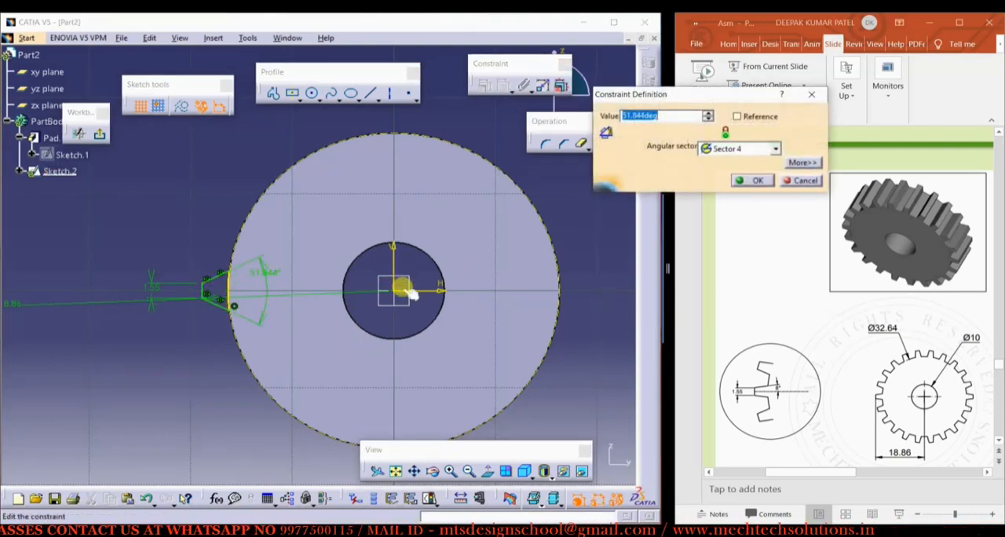
type("16")
key("Return")
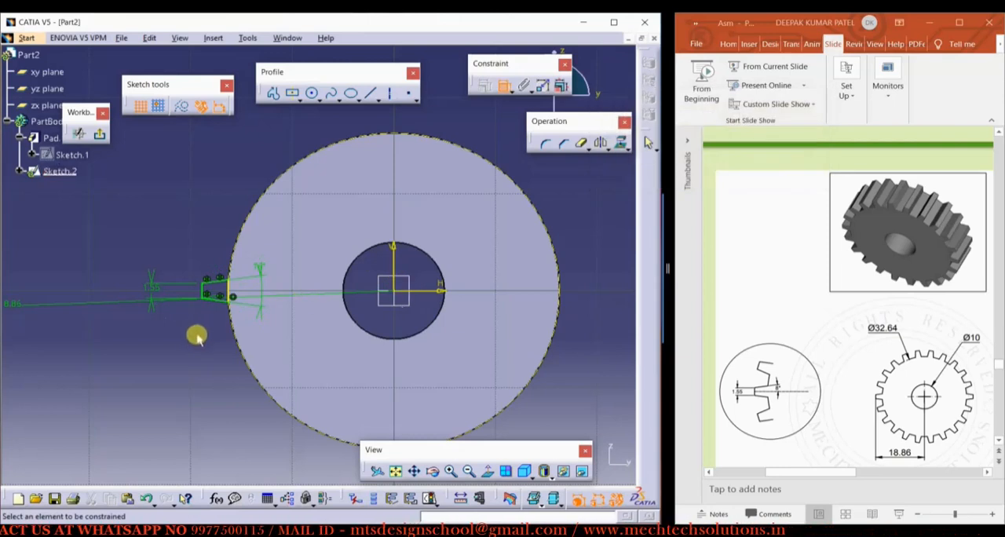
Exit the tooth sketch and pad it 10 mm in the reversed direction, across the disc's thickness
mouse_move(197, 333)
middle_mouse_down()
mouse_move(188, 336)
mouse_move(276, 279)
middle_mouse_up()
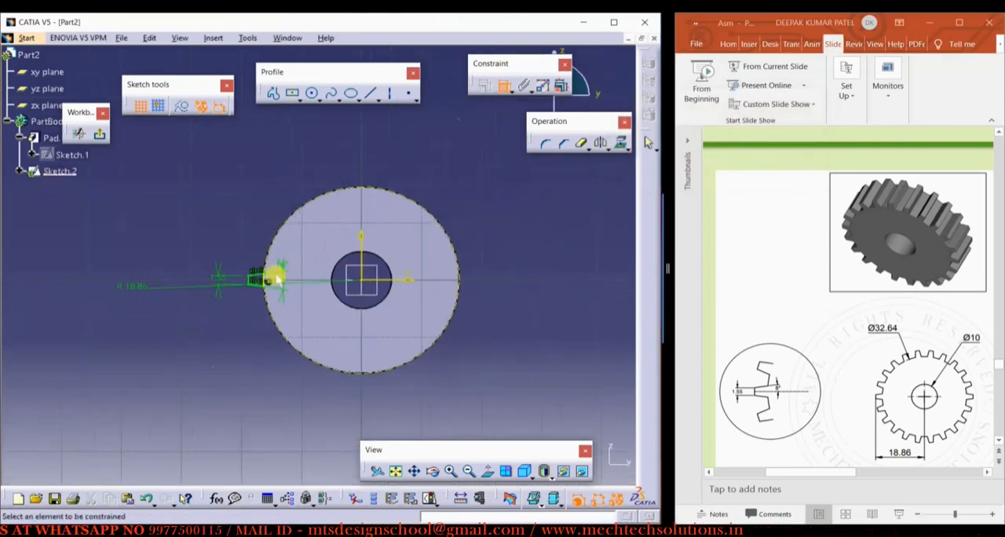
left_click(100, 135)
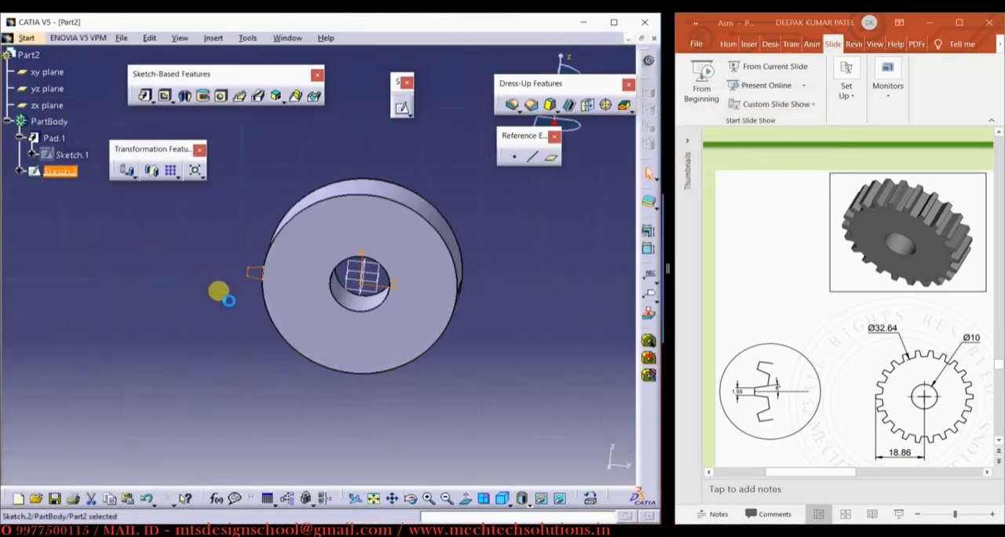
mouse_move(315, 318)
middle_mouse_down()
mouse_move(249, 362)
mouse_move(269, 400)
mouse_move(406, 339)
middle_mouse_up()
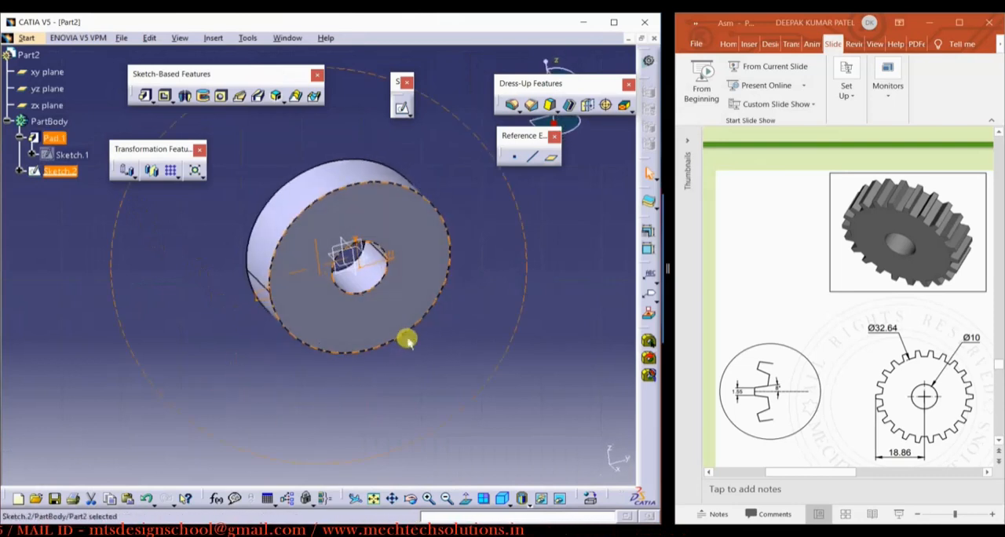
left_click(145, 95)
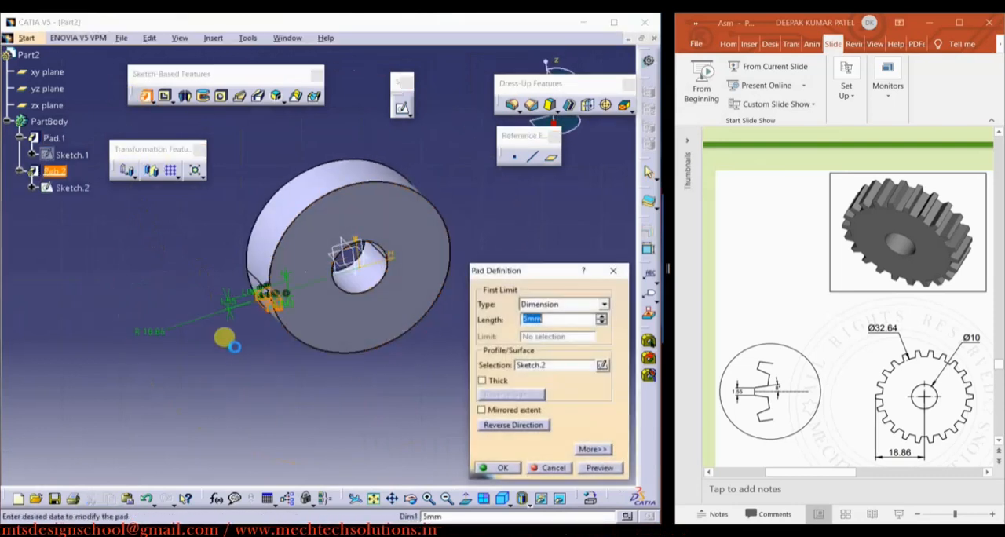
middle_click_drag(275, 320, 379, 285)
left_click(517, 424)
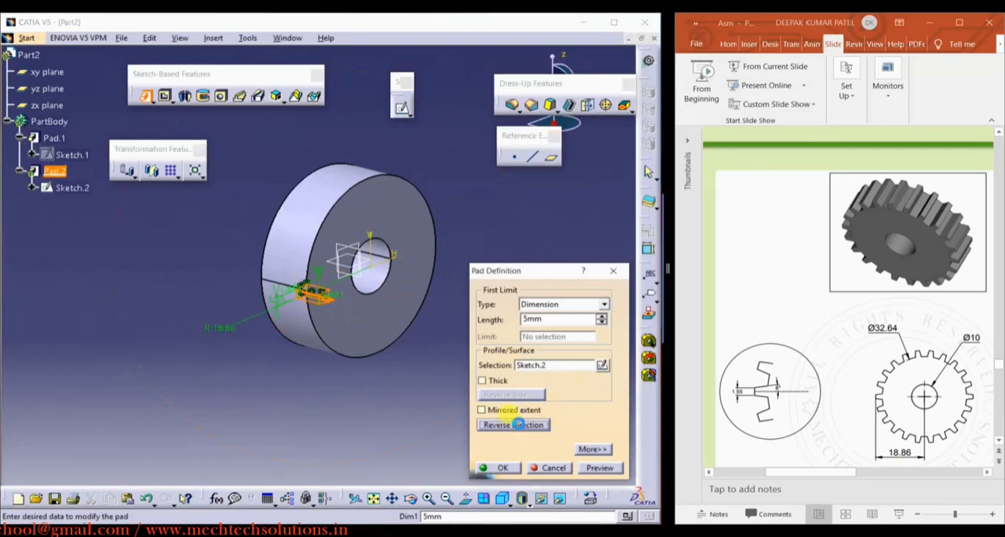
double_click(552, 319)
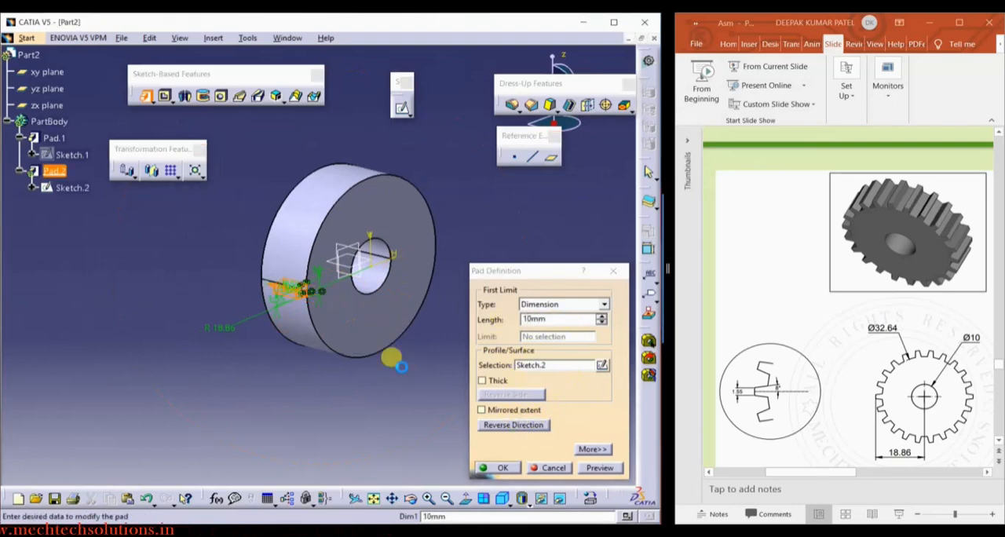
key("Return")
Start a circular pattern of the tooth pad with the disc's face as the reference element
mouse_move(260, 372)
middle_mouse_down()
mouse_move(298, 377)
mouse_move(267, 384)
mouse_move(265, 395)
middle_mouse_up()
left_click(55, 172)
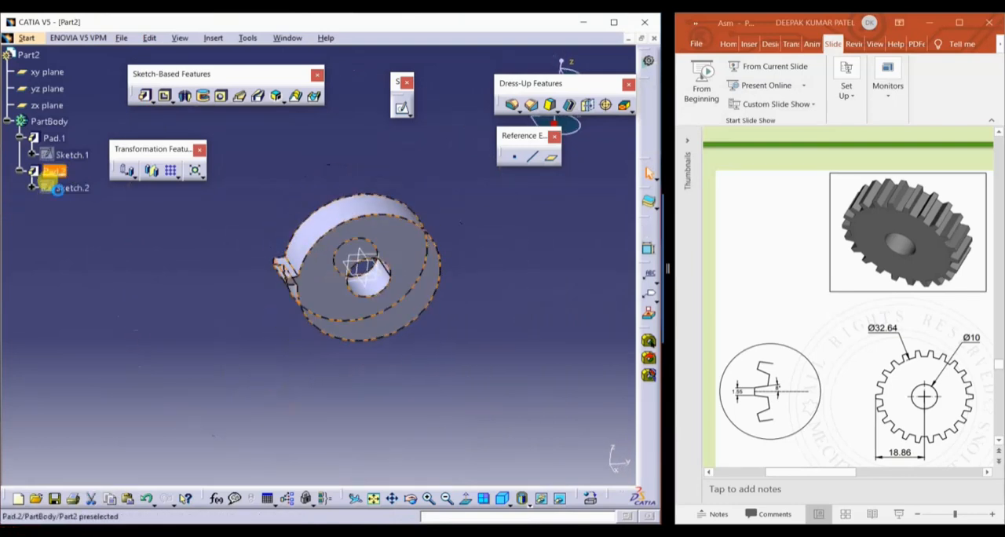
mouse_move(157, 364)
middle_mouse_down()
mouse_move(152, 316)
mouse_move(172, 362)
middle_mouse_up()
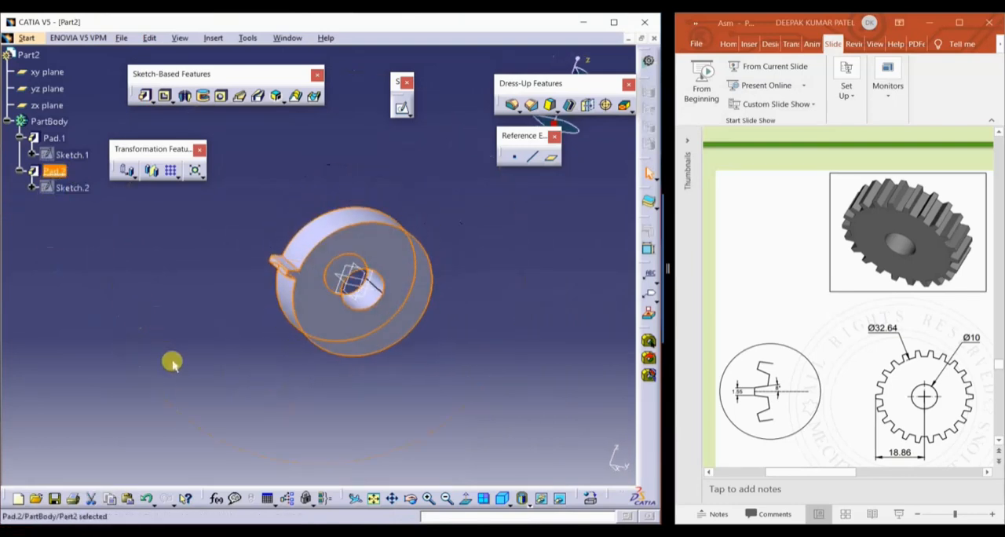
left_click(175, 177)
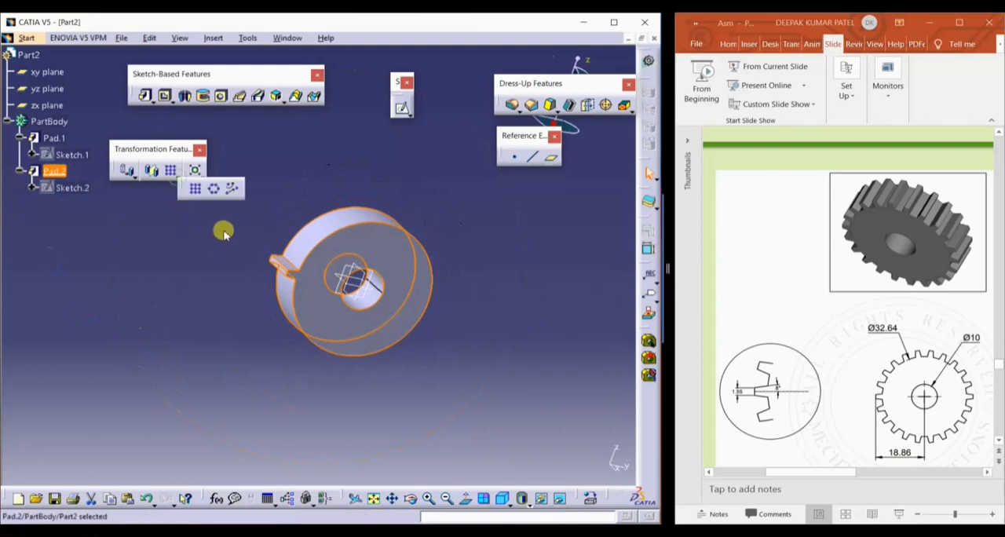
left_click(215, 190)
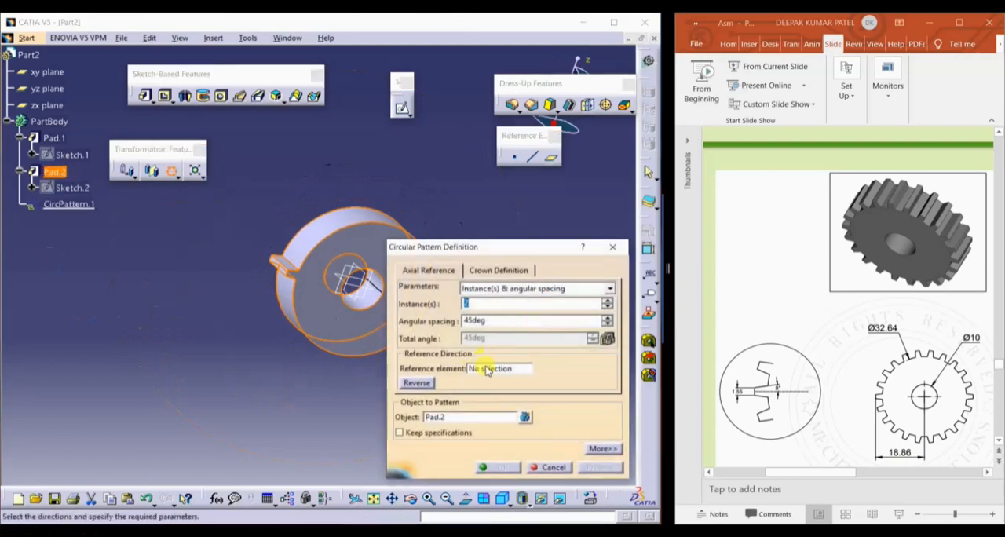
left_click(487, 369)
left_click(336, 292)
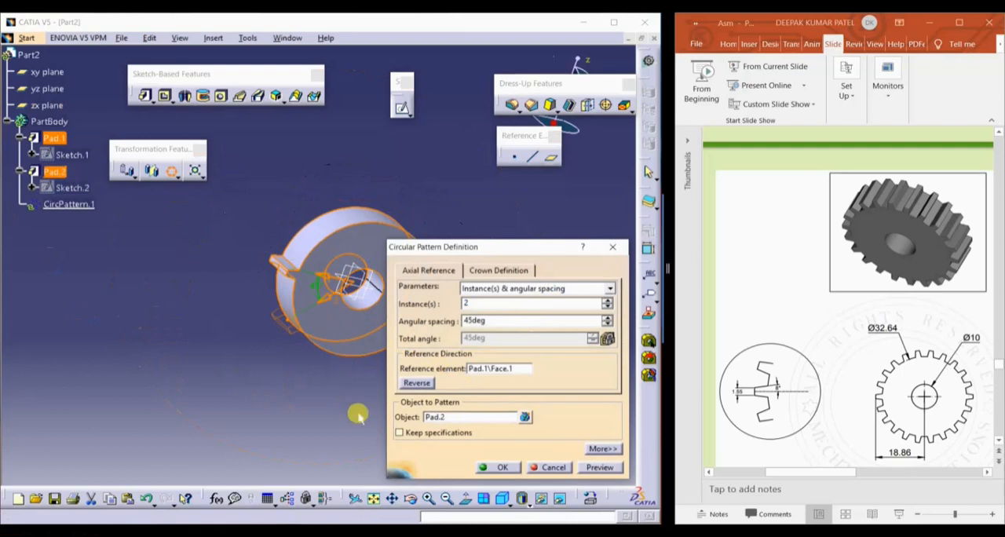
Set the tooth pattern to Complete crown with 22 instances and create it
left_click(609, 288)
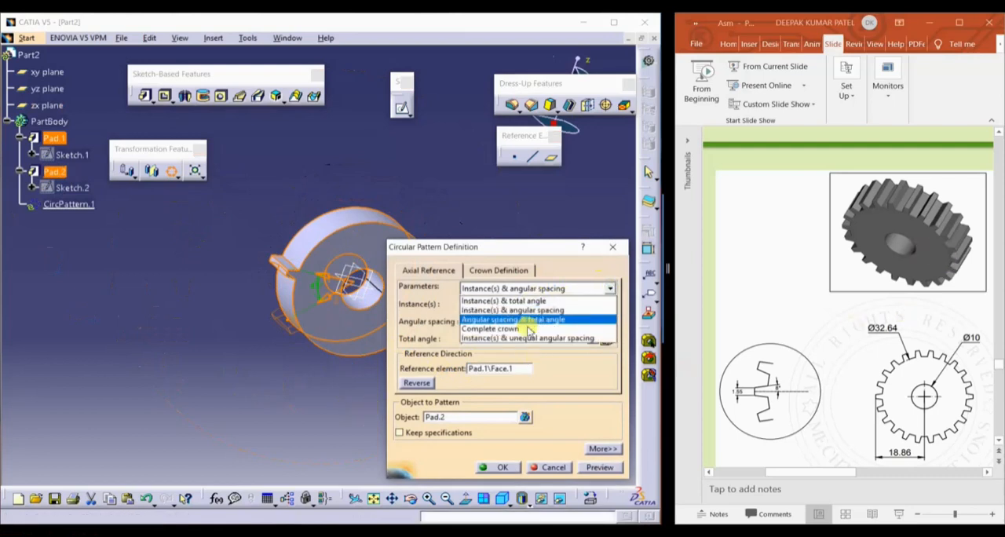
left_click(525, 330)
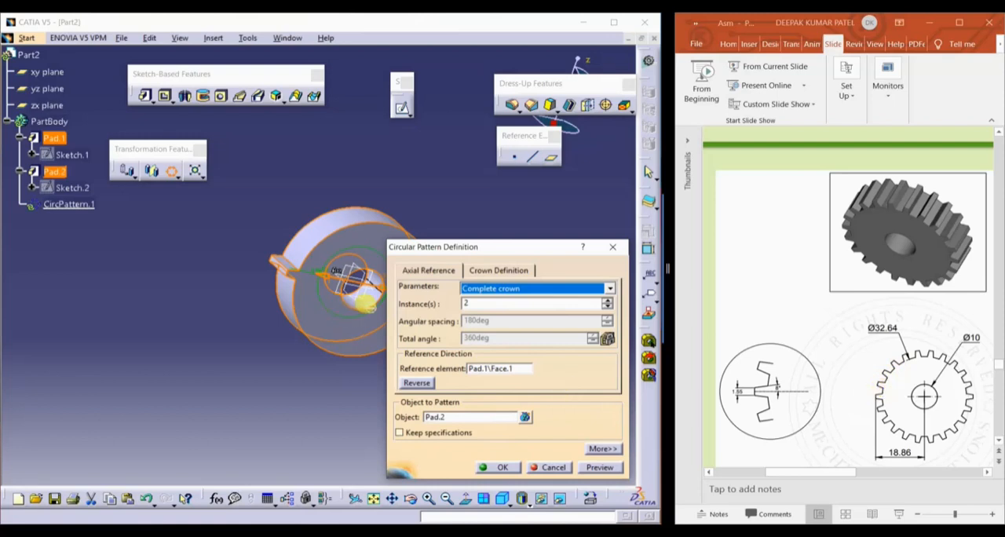
left_click(476, 303)
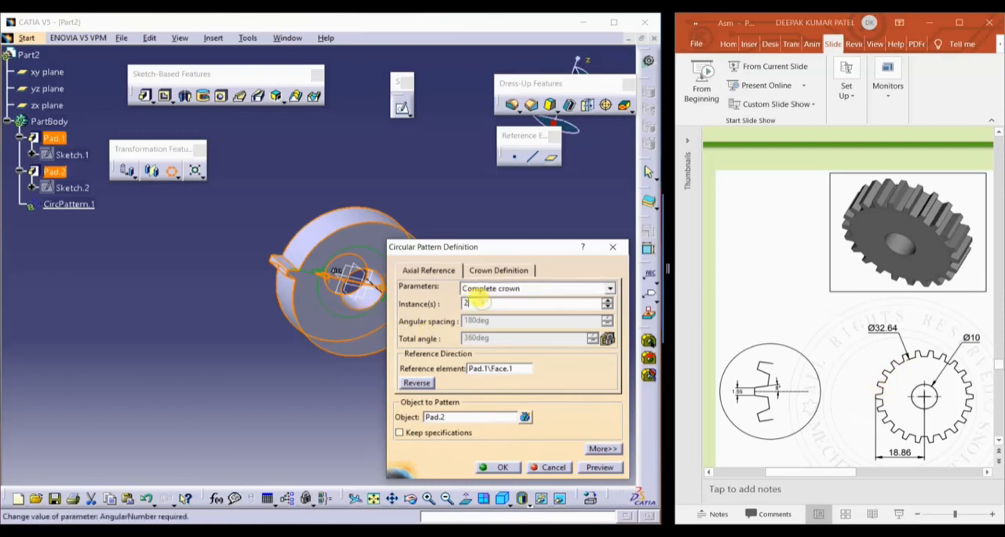
left_click(507, 471)
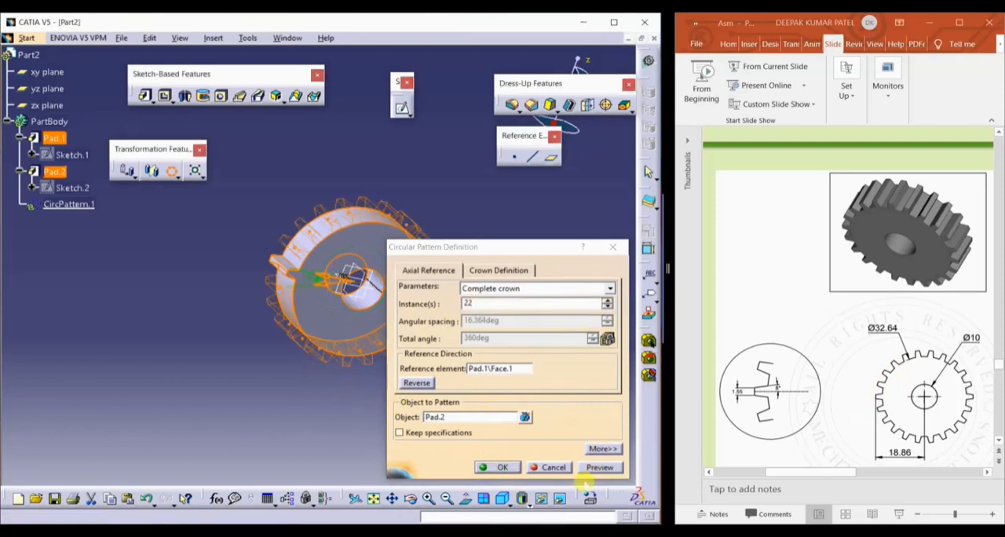
left_click(516, 469)
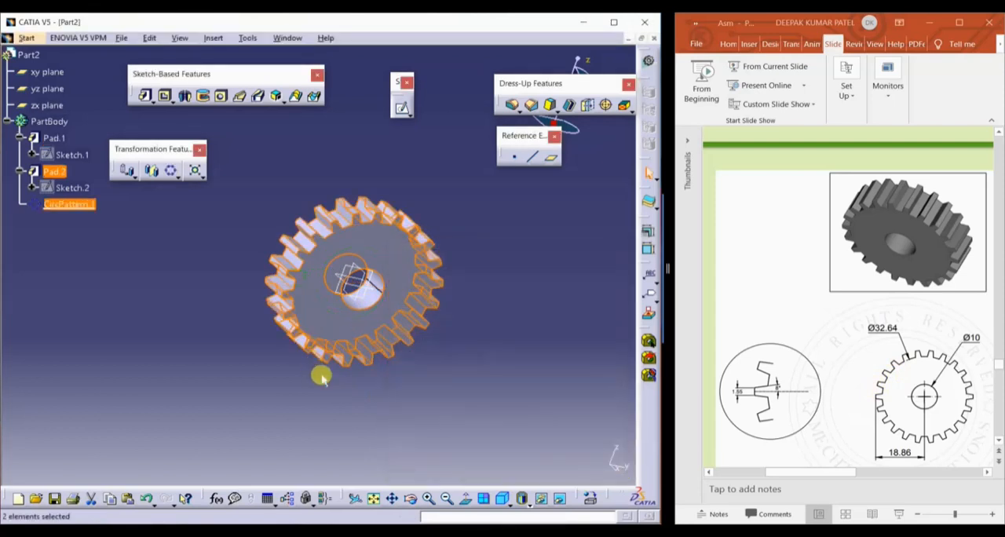
left_click(322, 376)
middle_click_drag(461, 392, 377, 321)
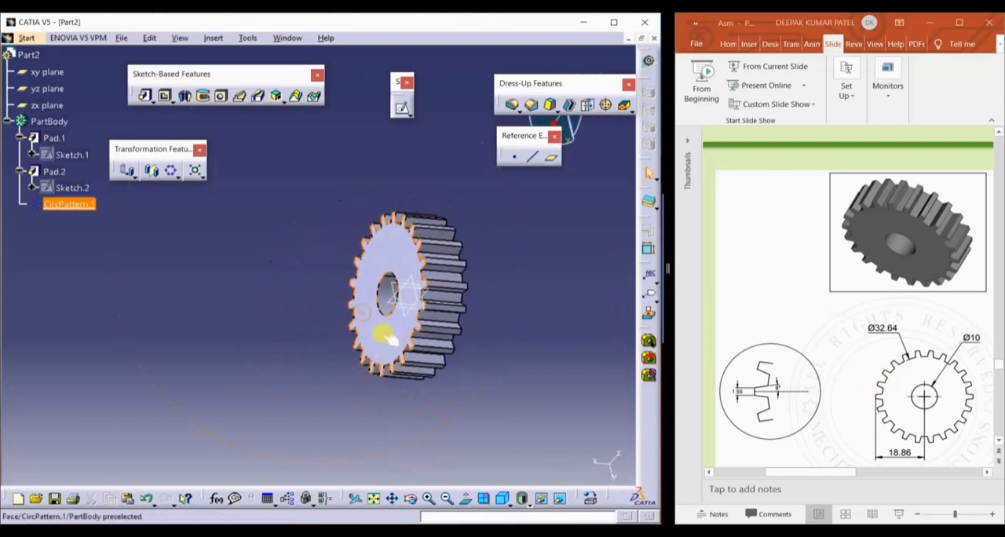
Save the part as gear in the press assm folder
left_click(121, 38)
left_click(164, 137)
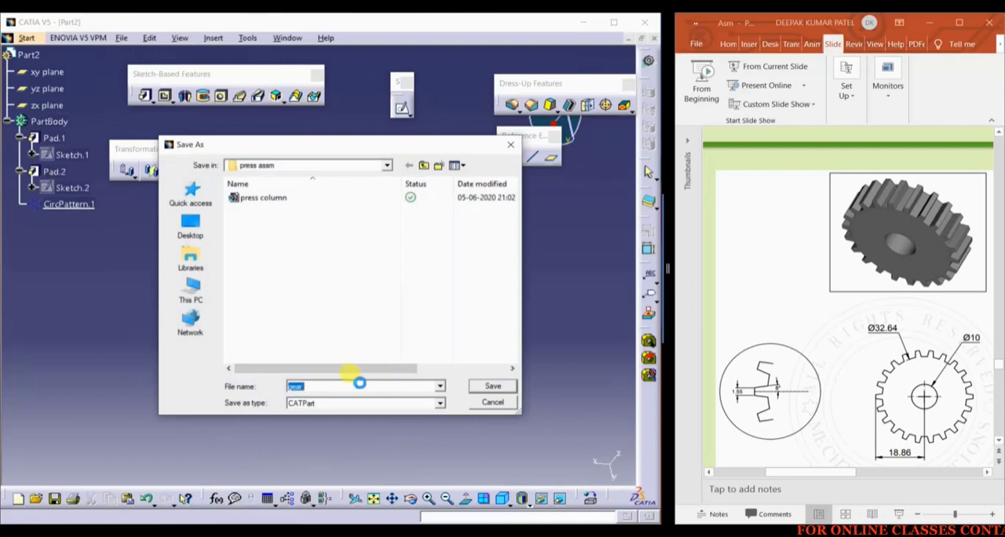
key("Return")
Bring the shaft drawing into view in the PowerPoint slides and create a new part in CATIA with the default name
scroll(901, 322, "down", 1)
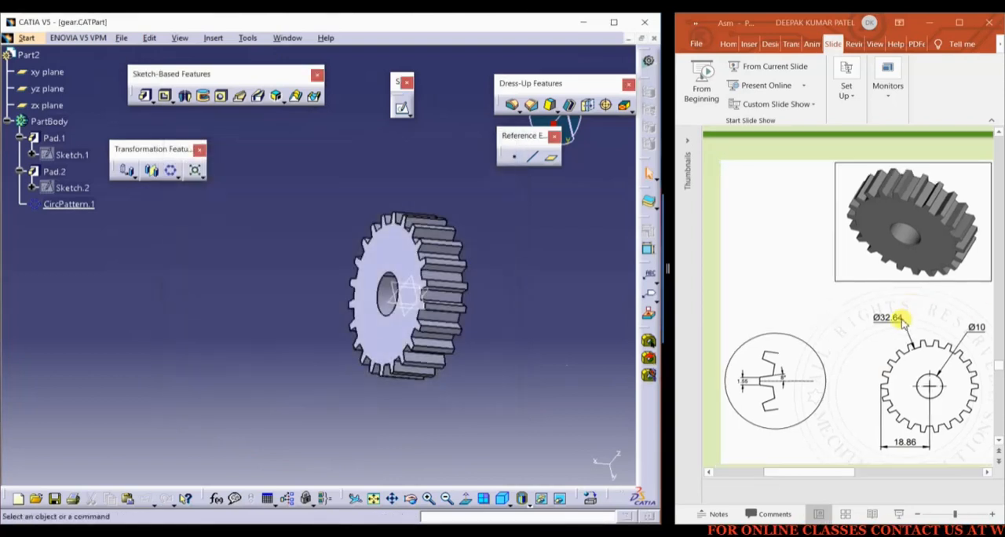
scroll(901, 322, "down", 4)
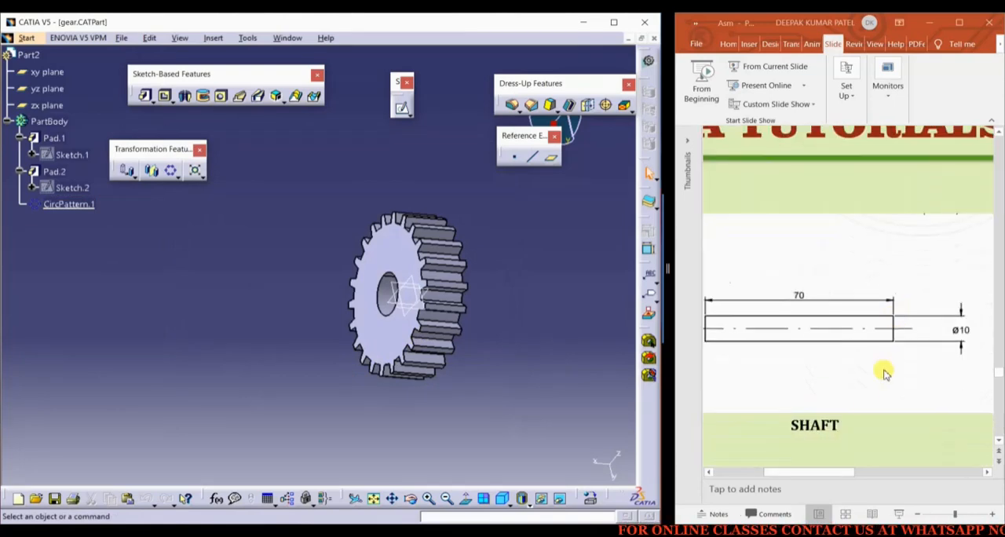
scroll(816, 428, "down", 2, "ctrl")
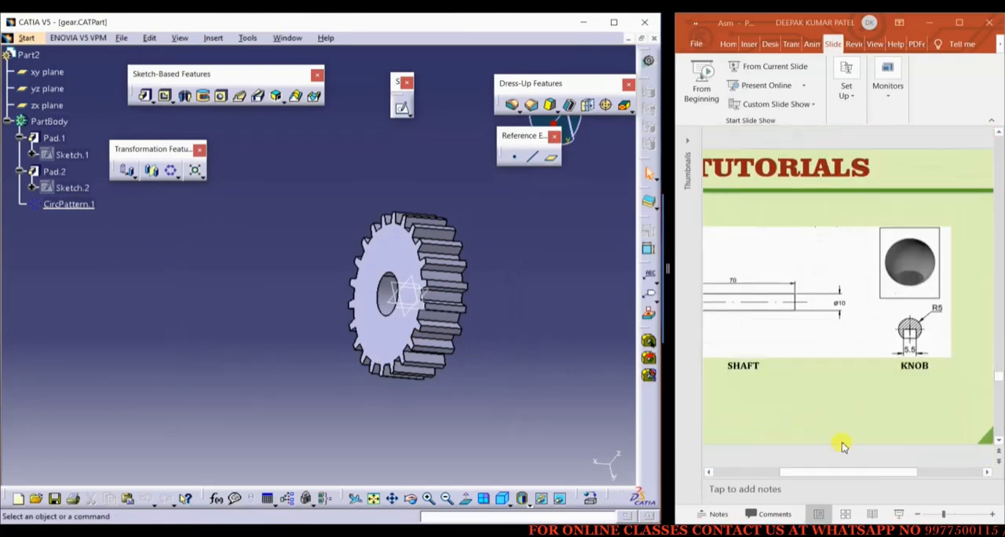
left_click(846, 473)
left_click_drag(836, 475, 815, 472)
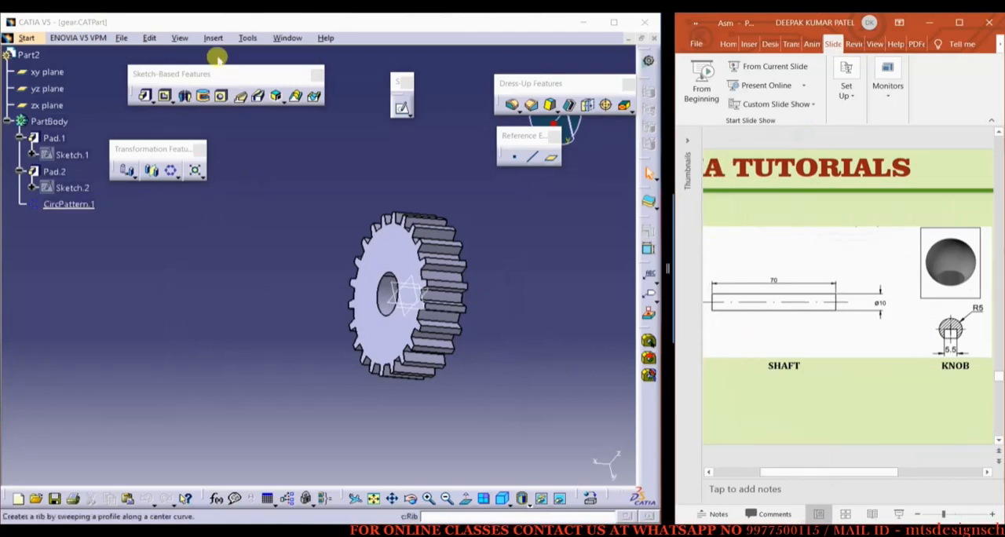
left_click(121, 37)
left_click(140, 53)
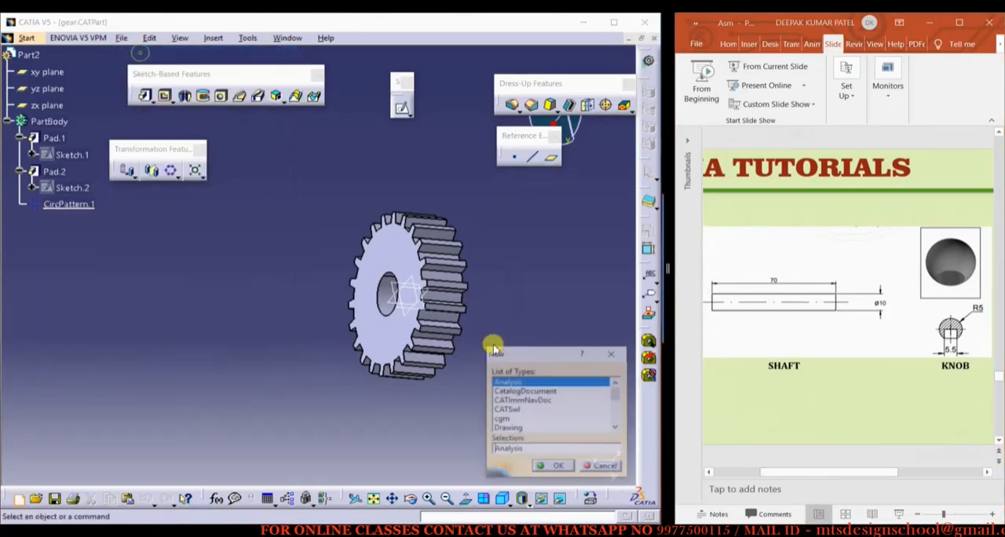
type("Part")
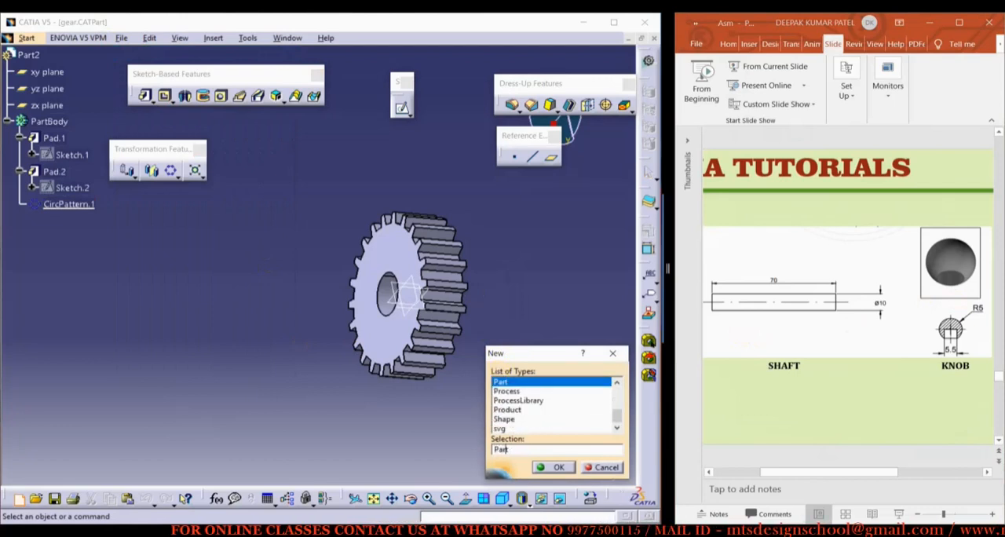
key("Return")
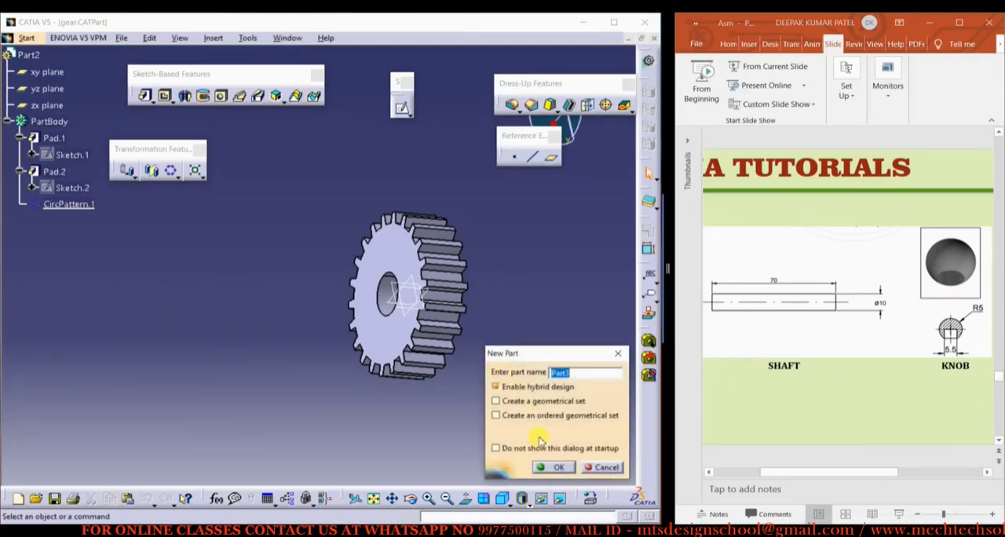
left_click(553, 467)
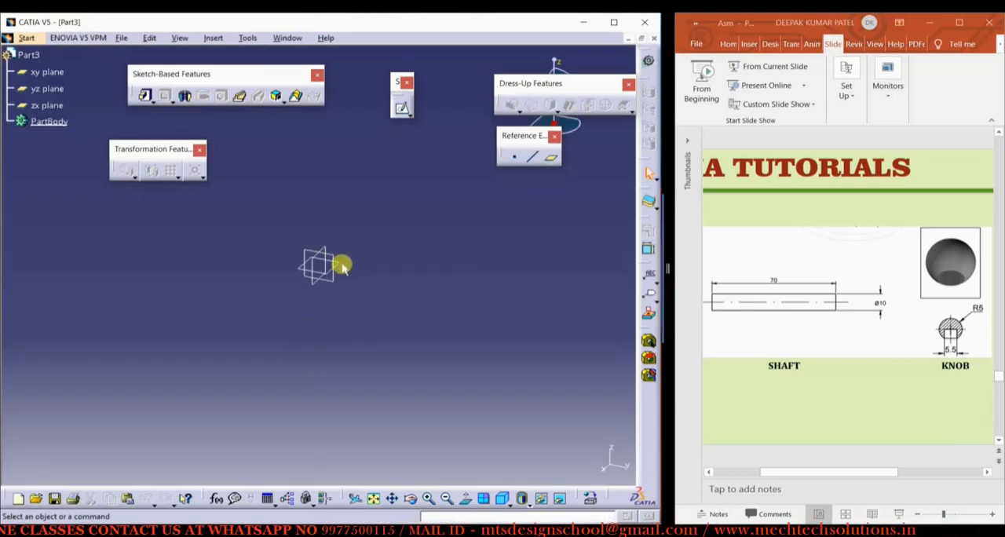
Sketch a circle of about 17.4 mm radius centred at the origin on the xy plane
left_click(343, 267)
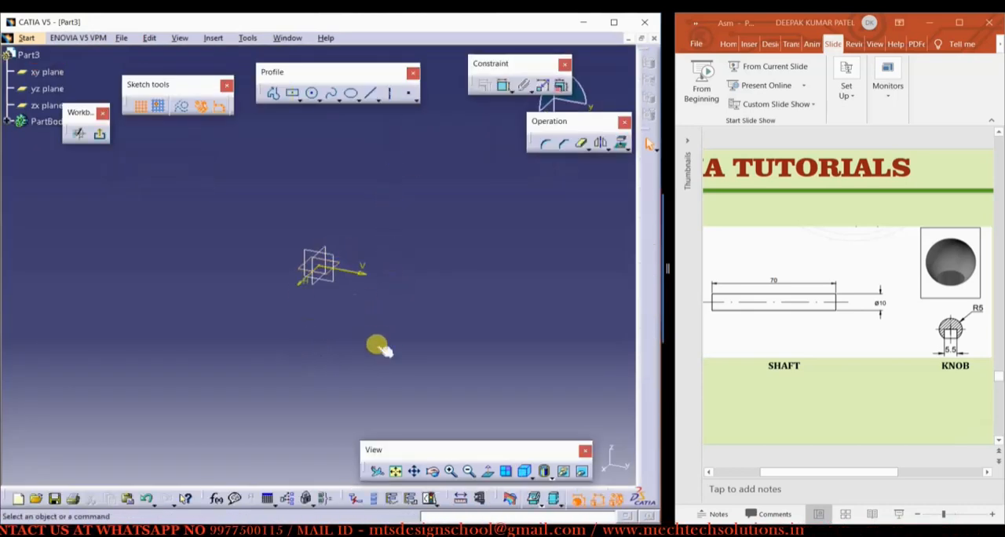
left_click(313, 94)
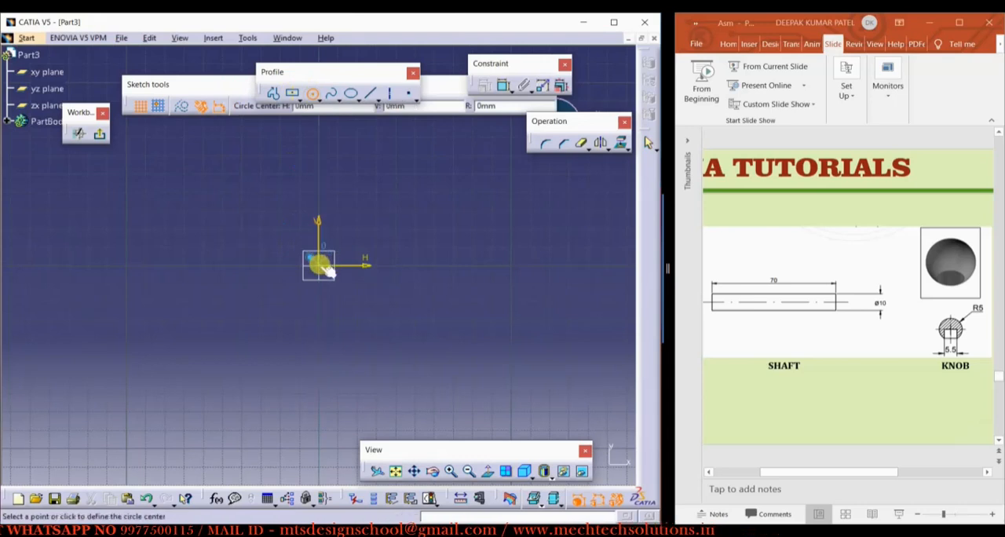
left_click(318, 266)
left_click(343, 243)
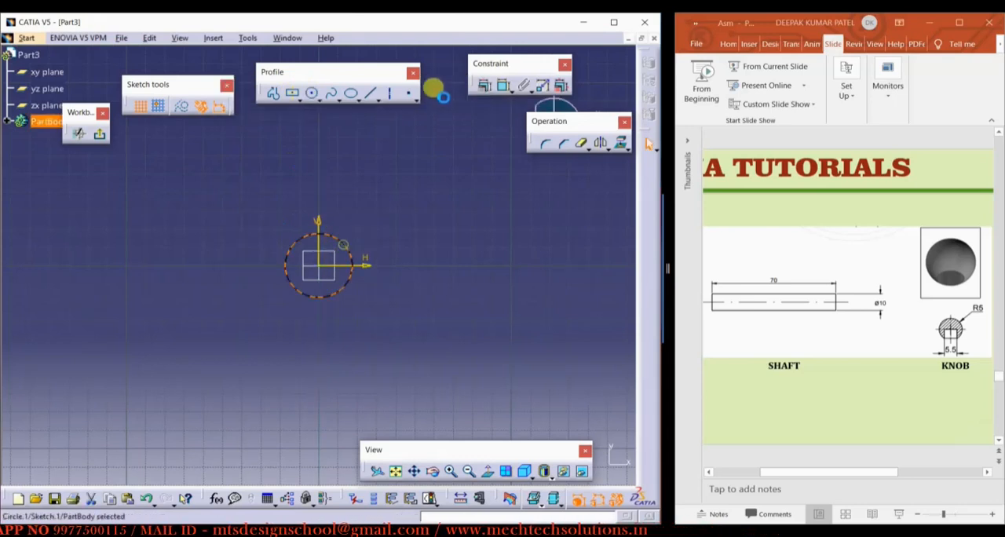
Dimension the circle's radius and set it to 5 mm
left_click(504, 85)
left_click(366, 213)
double_click(366, 216)
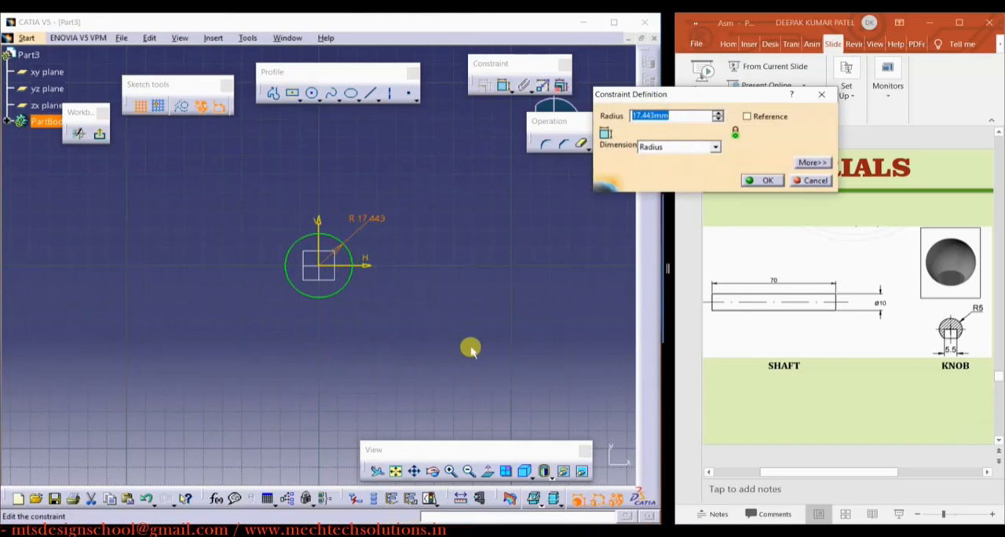
type("5")
key("Return")
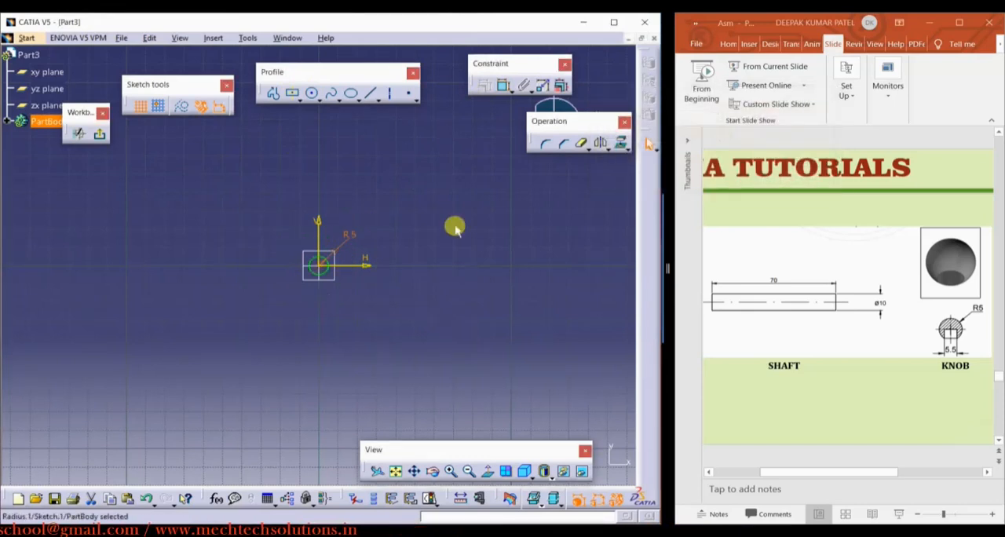
Leave the sketch and pad the circle to a length of 70 mm
left_click(100, 136)
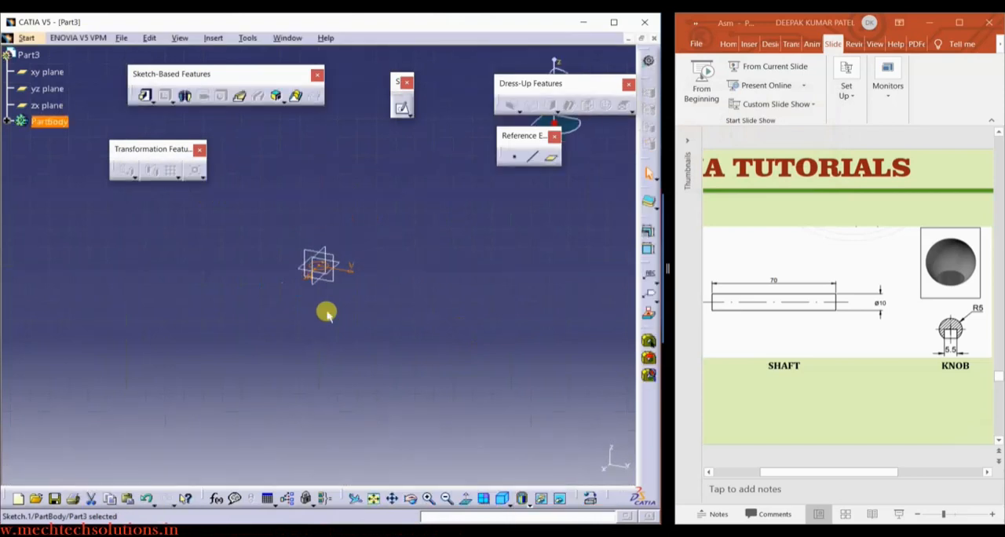
left_click(141, 95)
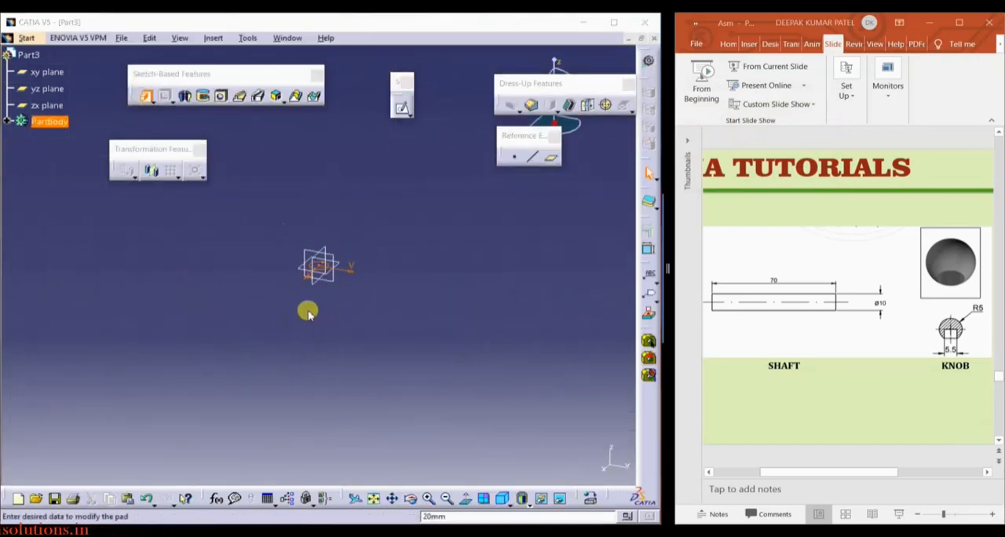
type("70mm")
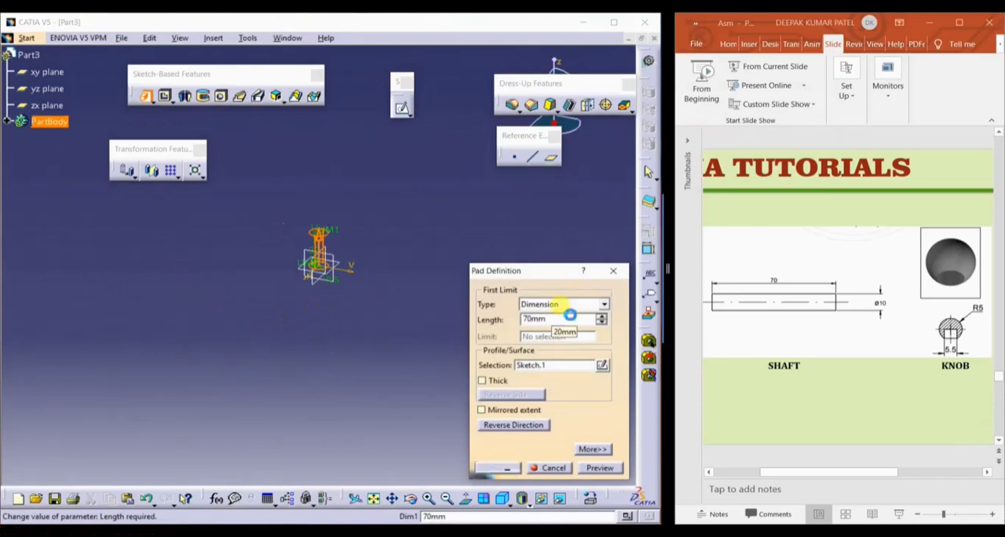
key("Return")
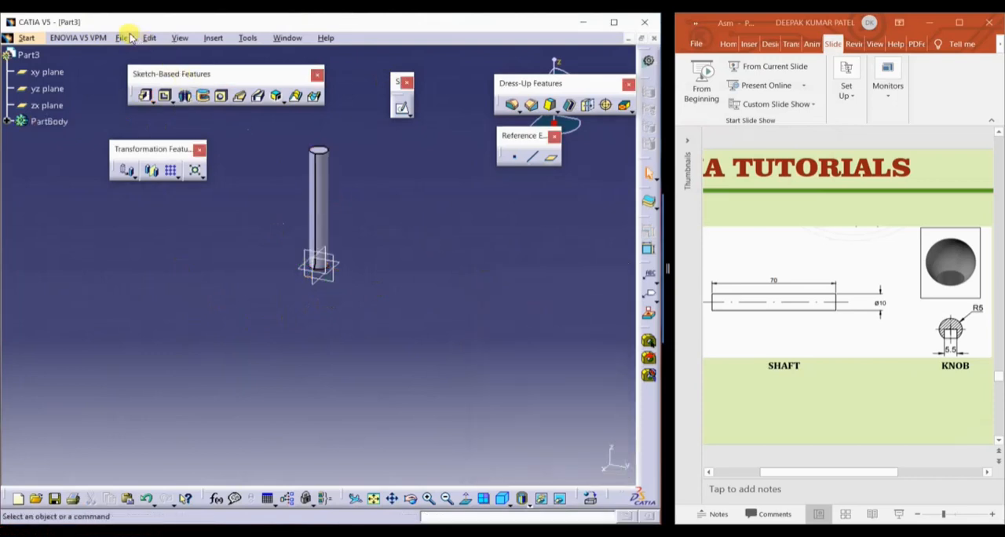
Save the part as shaft in the press assm folder
left_click(122, 38)
left_click(177, 135)
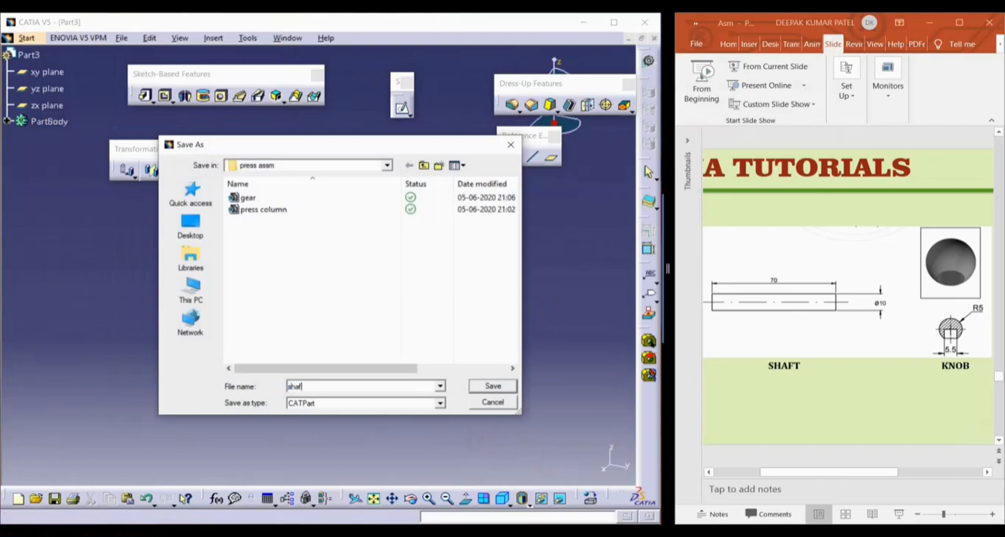
key("Return")
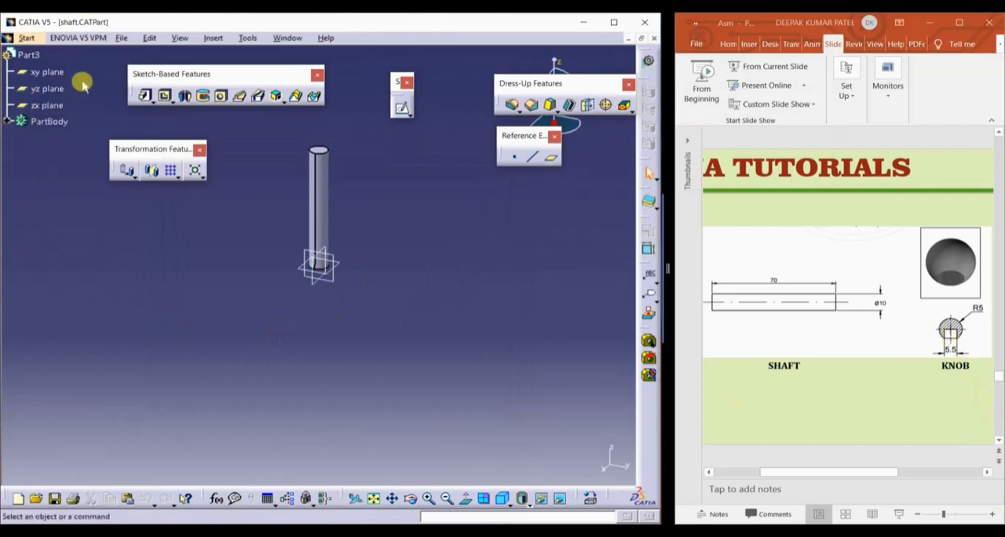
Create a new part document named KNOB with hybrid design enabled
left_click(122, 38)
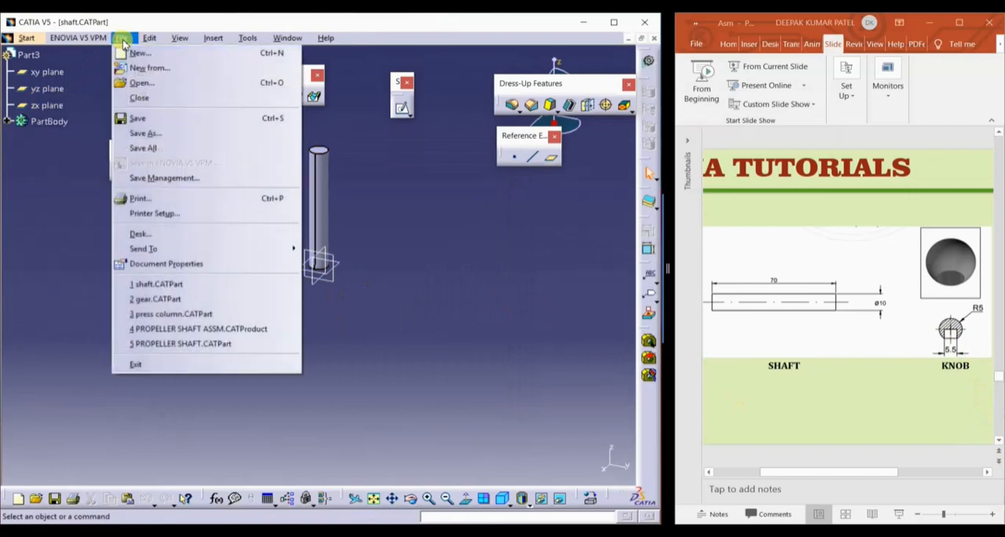
left_click(138, 53)
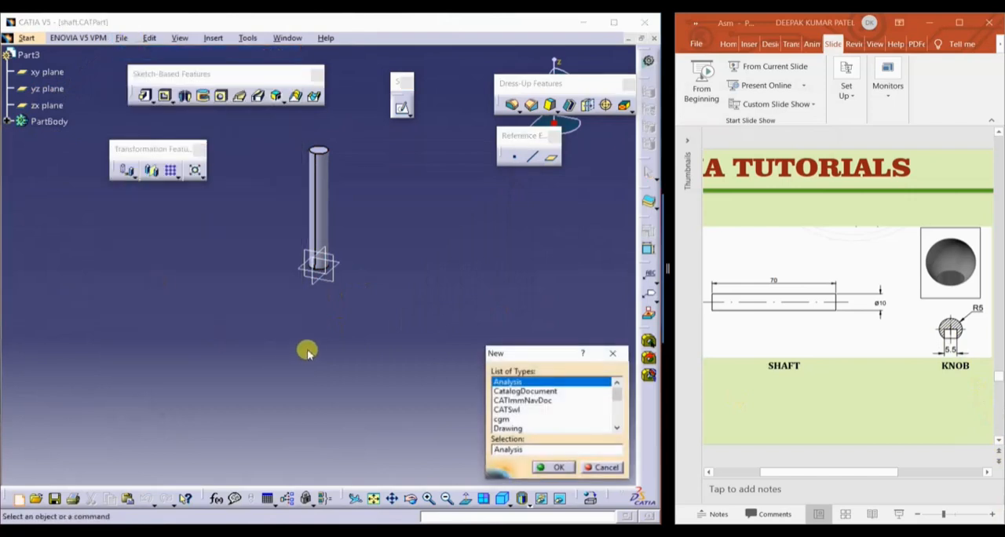
type("Part")
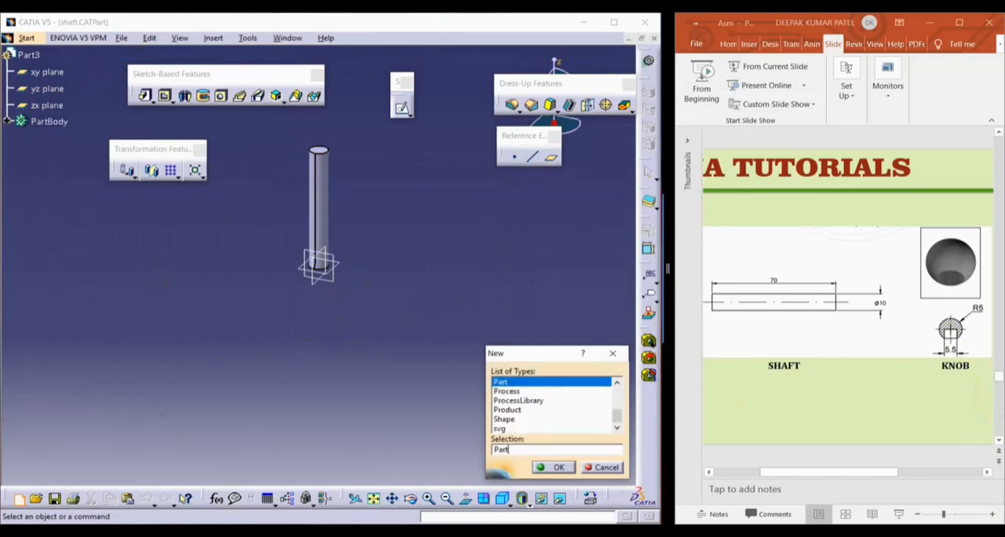
key("Return")
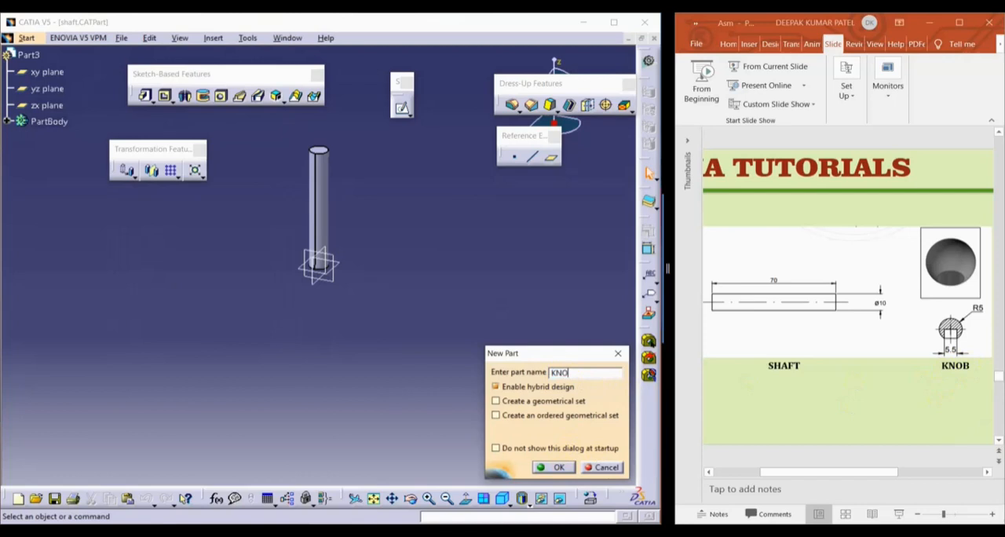
left_click(554, 467)
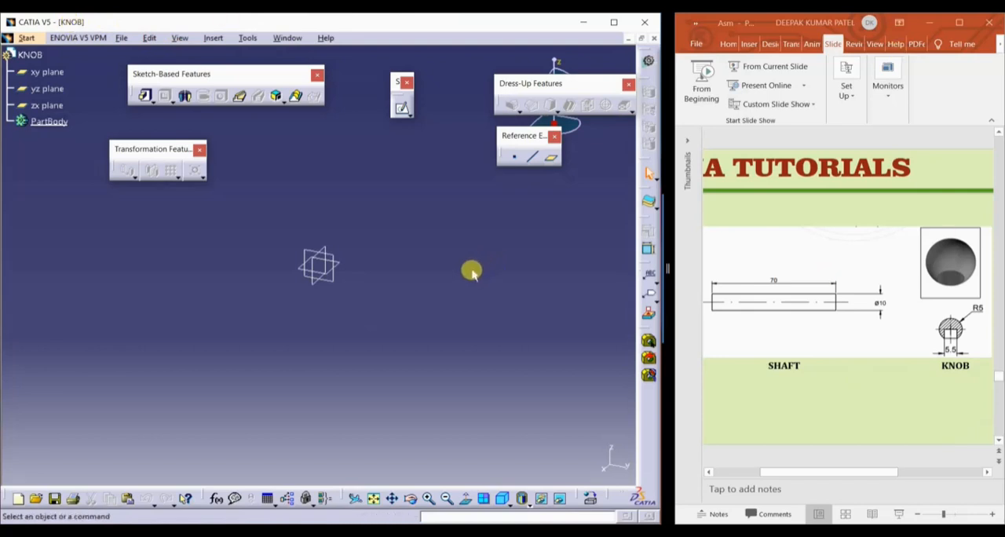
On the yz plane, sketch a semicircular arc of about 13.2 mm radius centred at the origin, with both ends on the vertical axis
left_click(335, 285)
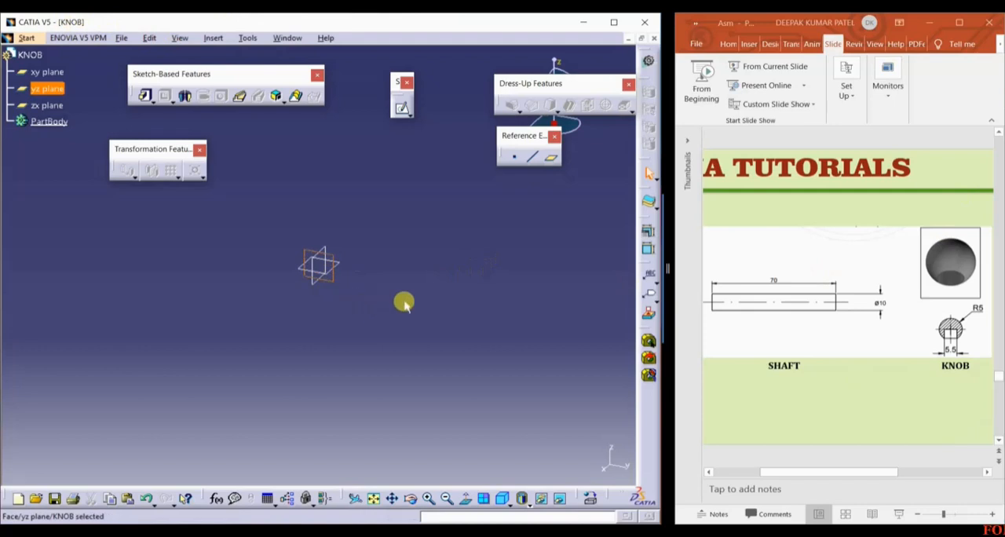
left_click(402, 113)
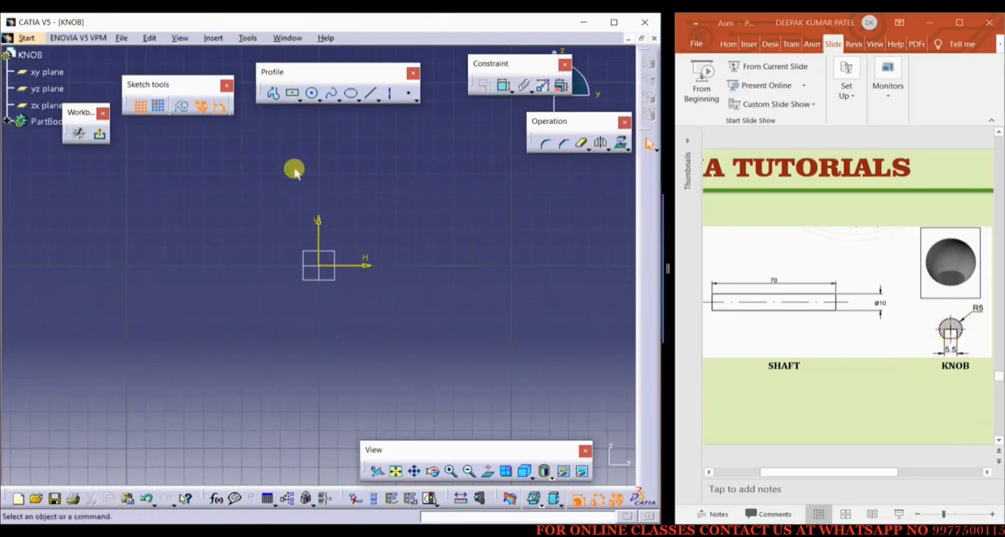
left_click(316, 100)
left_click(450, 113)
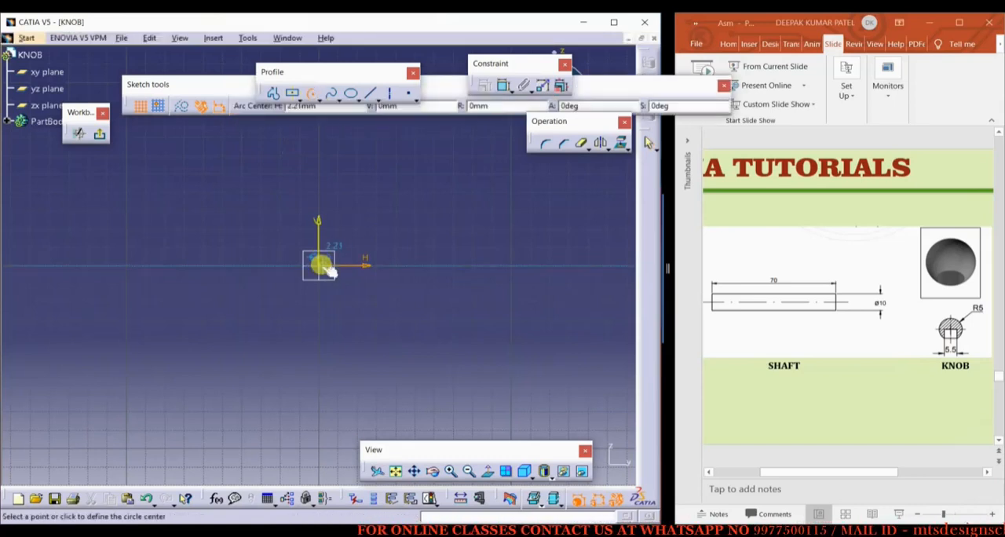
left_click(318, 266)
left_click(319, 237)
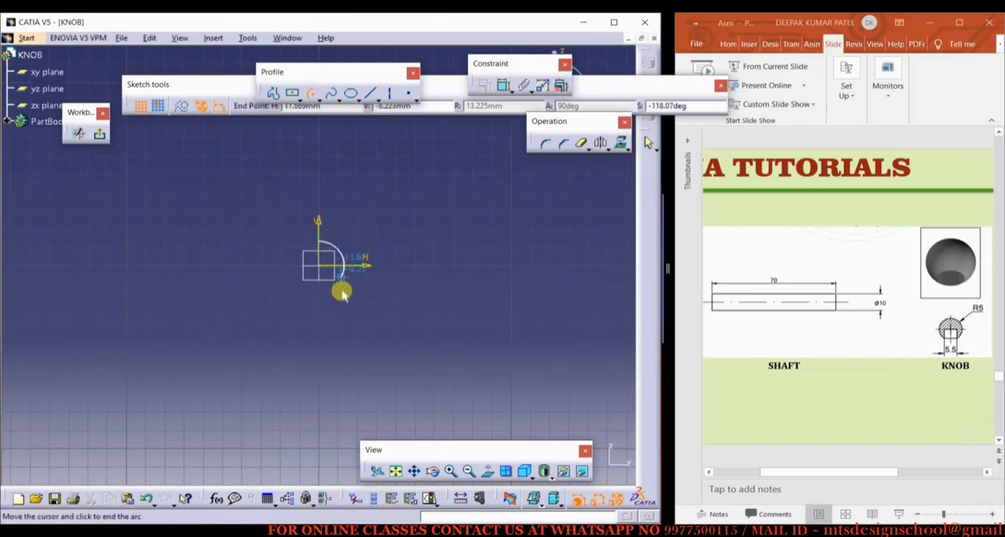
left_click(317, 291)
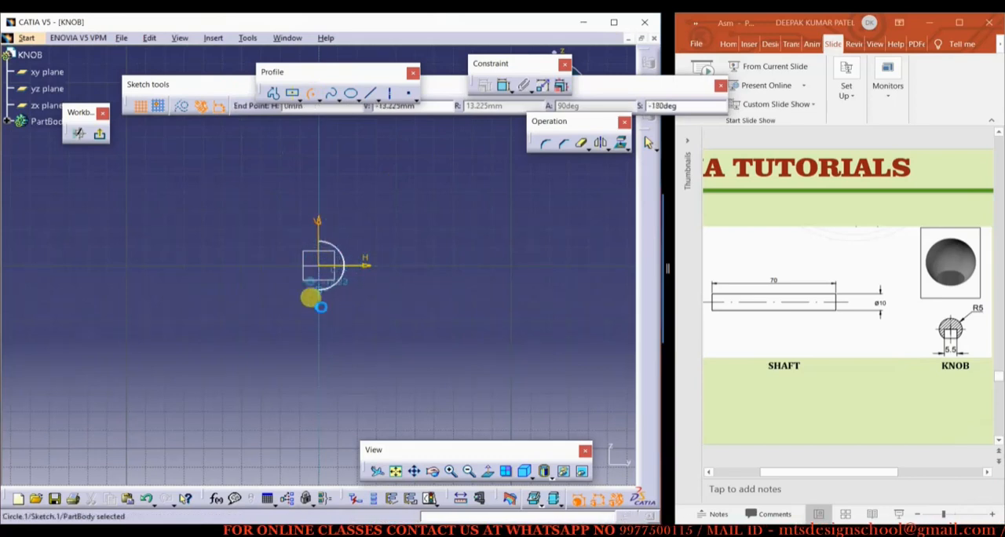
Close the semicircle with a straight vertical line between the arc's two endpoints
left_click(369, 94)
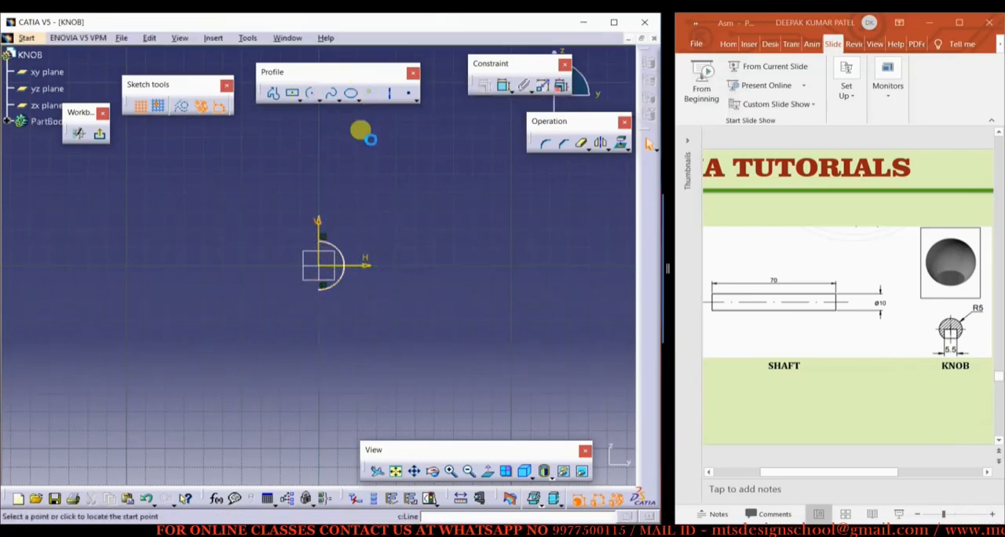
left_click(316, 238)
left_click(322, 289)
left_click(373, 306)
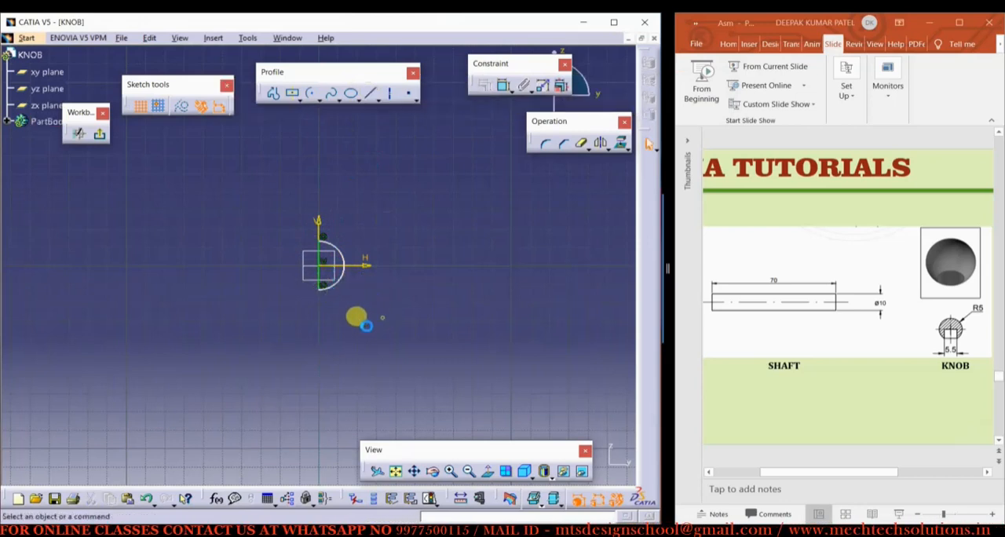
Dimension the arc's radius and set it to 5 mm
left_click(496, 88)
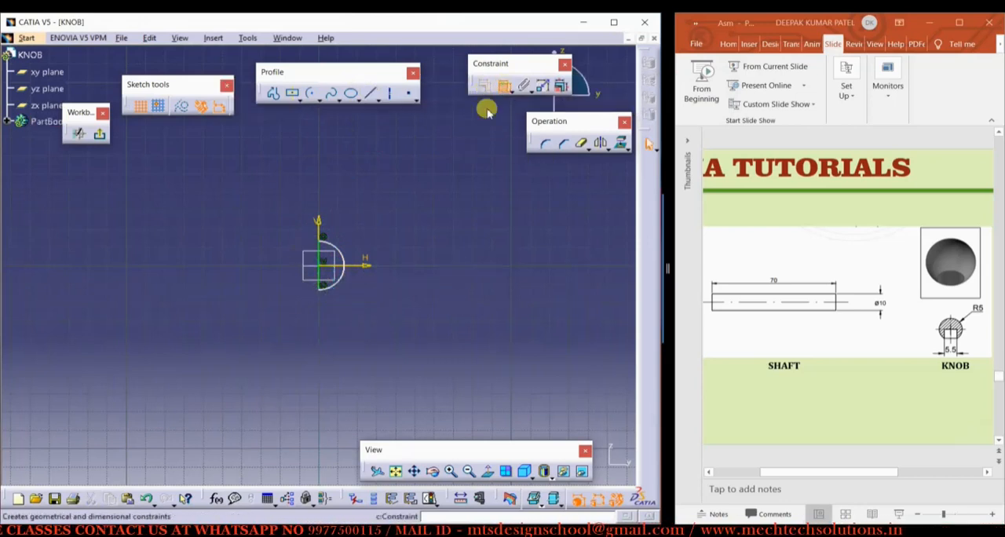
left_click(337, 252)
left_click(365, 226)
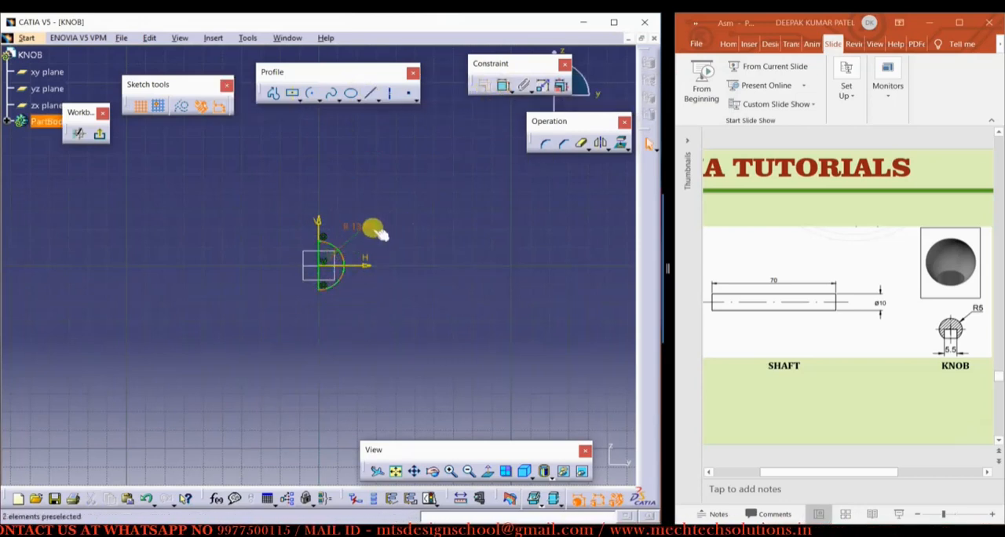
double_click(367, 230)
type("5mm")
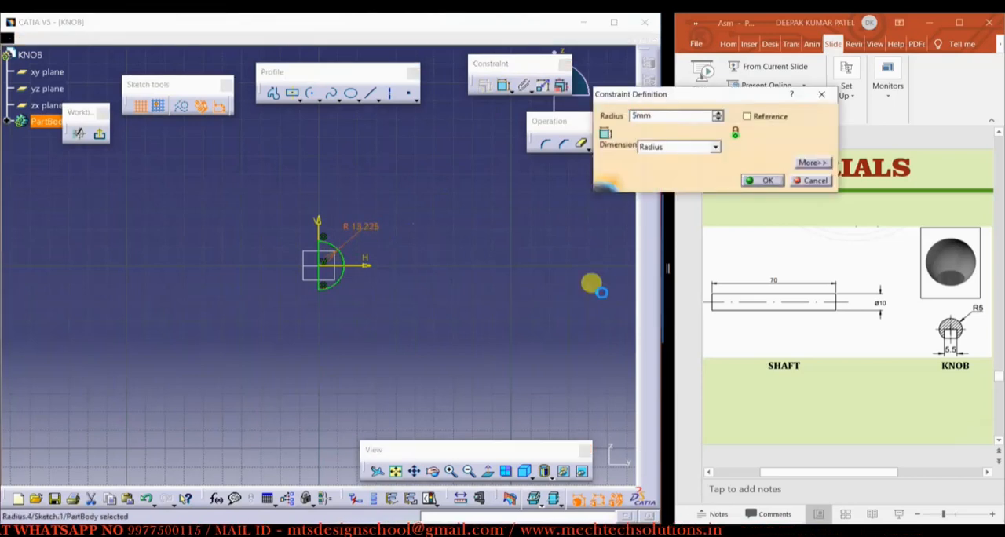
key("Return")
middle_click_drag(344, 319, 388, 208, "ctrl")
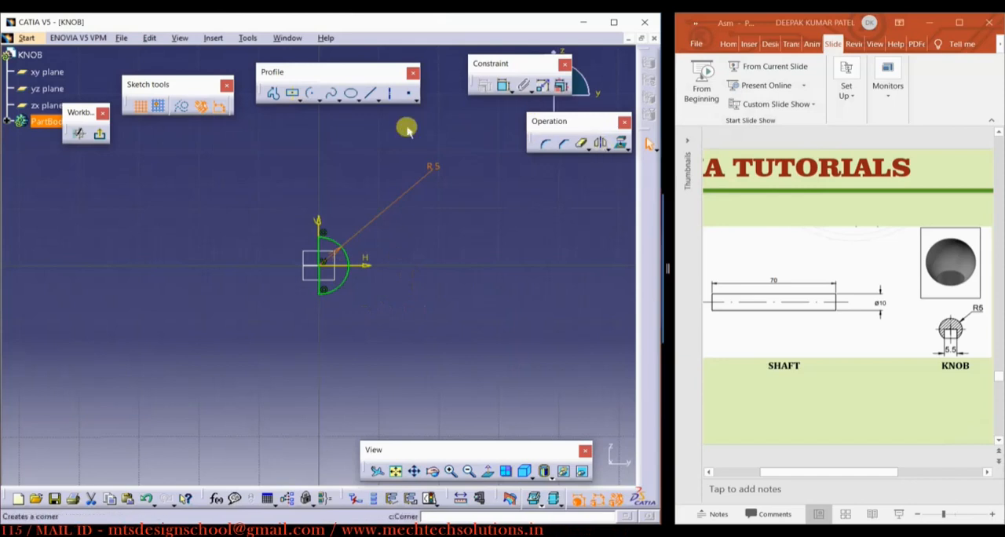
Leave the sketch and revolve the semicircle 360 degrees about its straight edge into a sphere with the Shaft feature
left_click(100, 133)
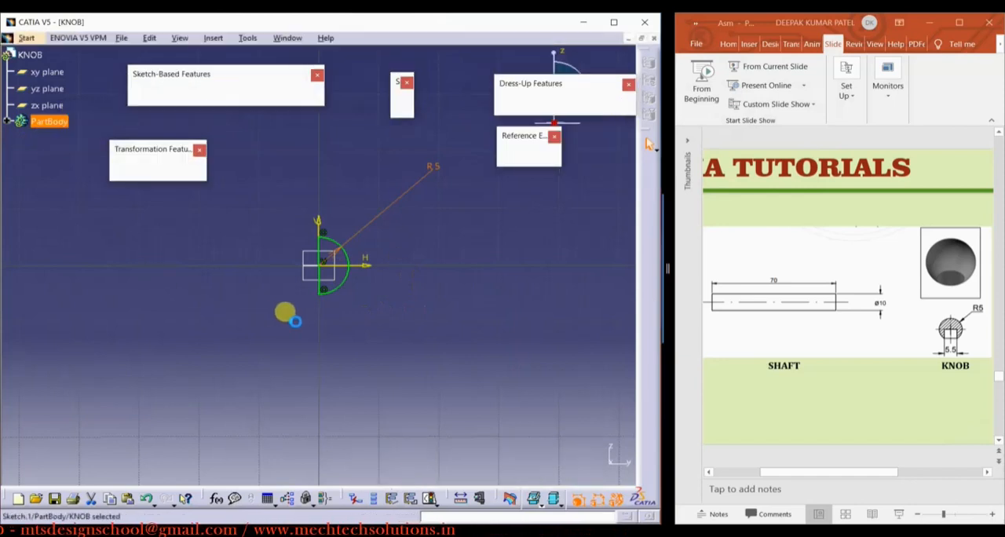
left_click(185, 95)
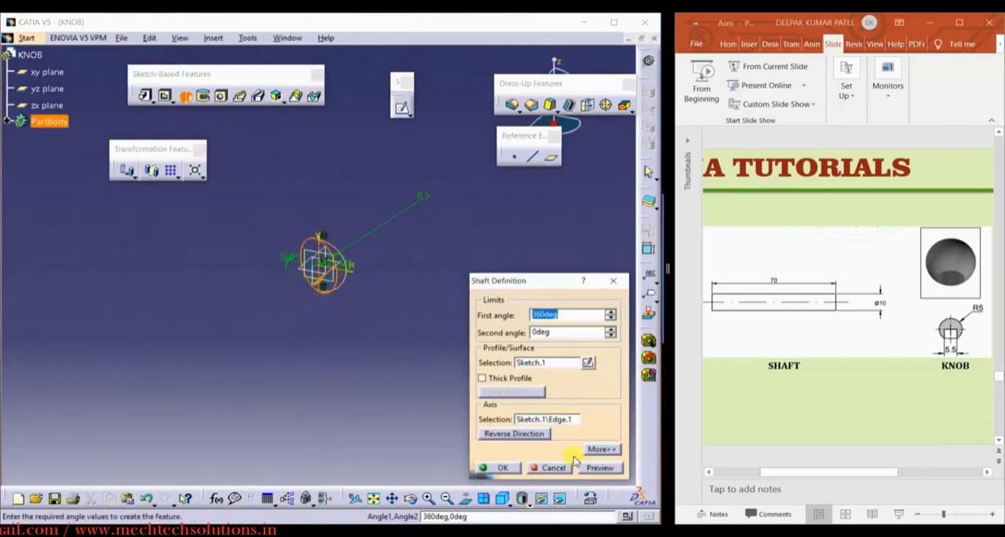
left_click(502, 468)
left_click(358, 321)
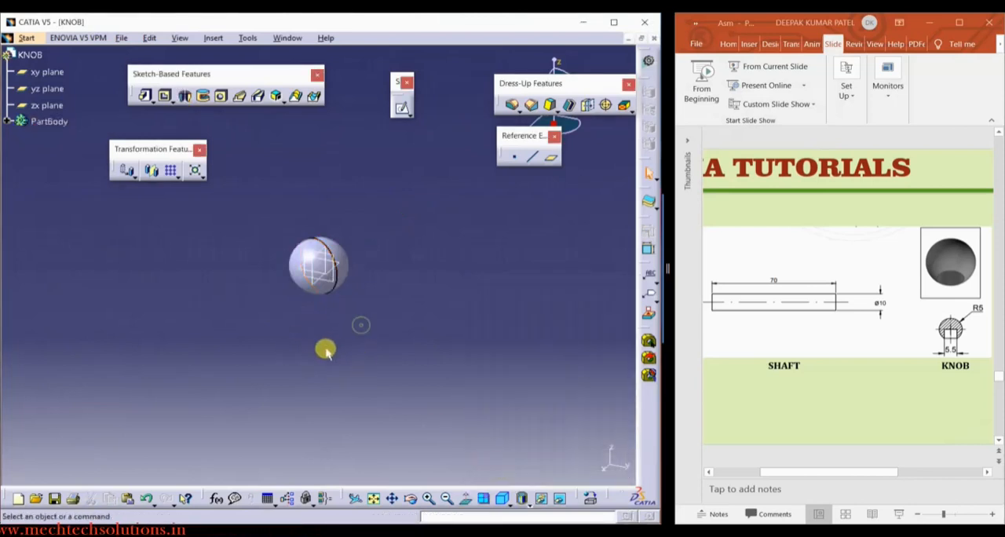
On the xy plane, sketch a circle of about 2.8 mm radius centred at the origin inside the sphere
mouse_move(325, 347)
middle_mouse_down()
mouse_move(342, 204)
mouse_move(345, 233)
mouse_move(363, 227)
middle_mouse_up()
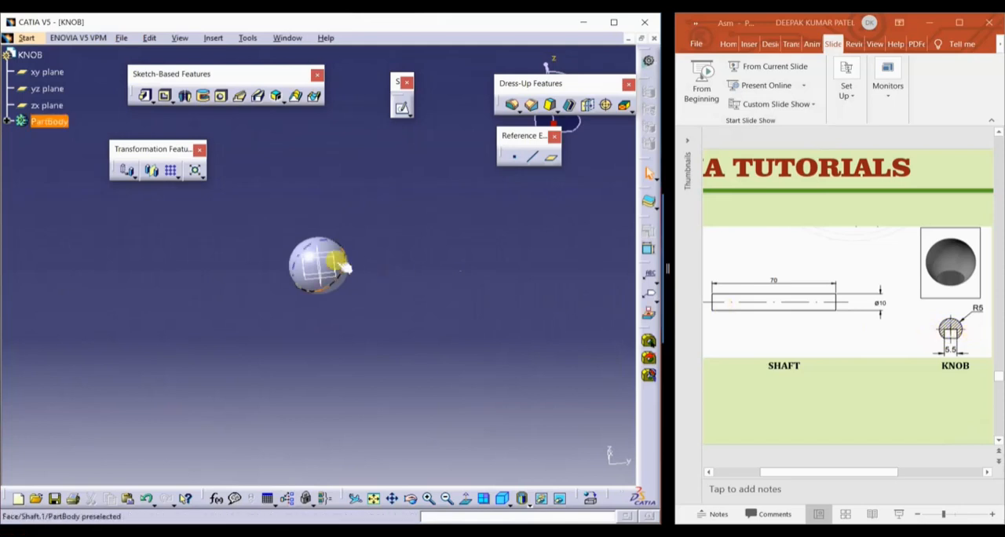
mouse_move(344, 261)
middle_mouse_down()
mouse_move(288, 333)
mouse_move(336, 271)
middle_mouse_up()
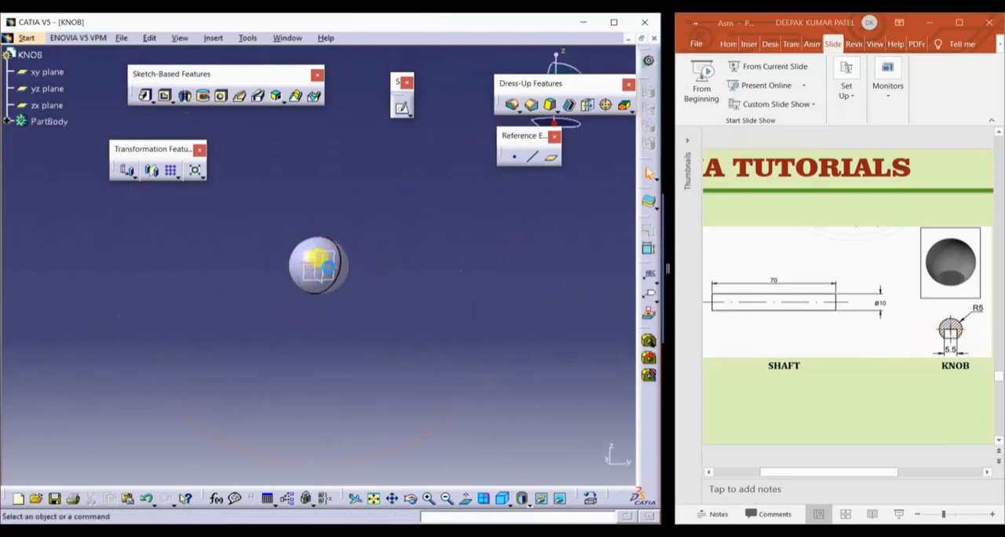
left_click(318, 261)
left_click(402, 107)
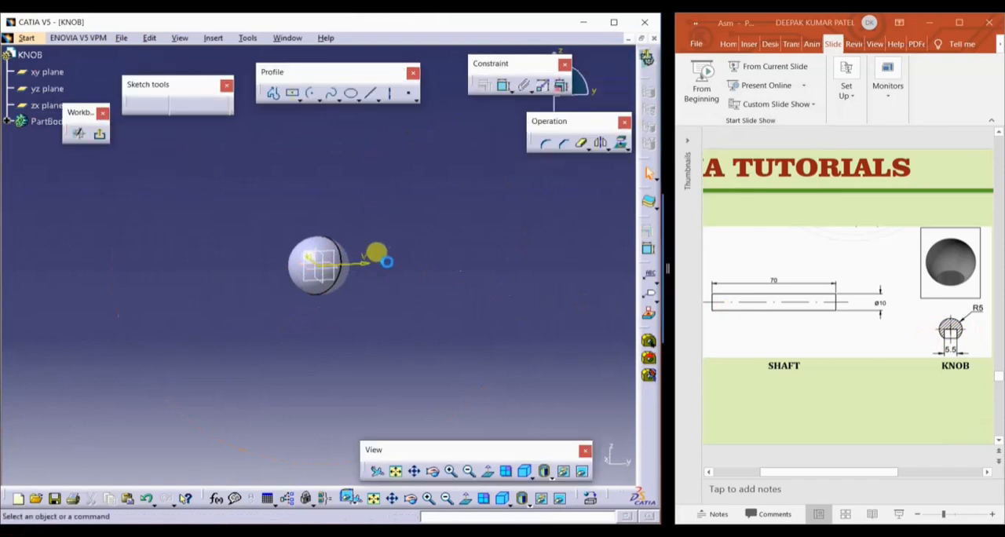
left_click(318, 100)
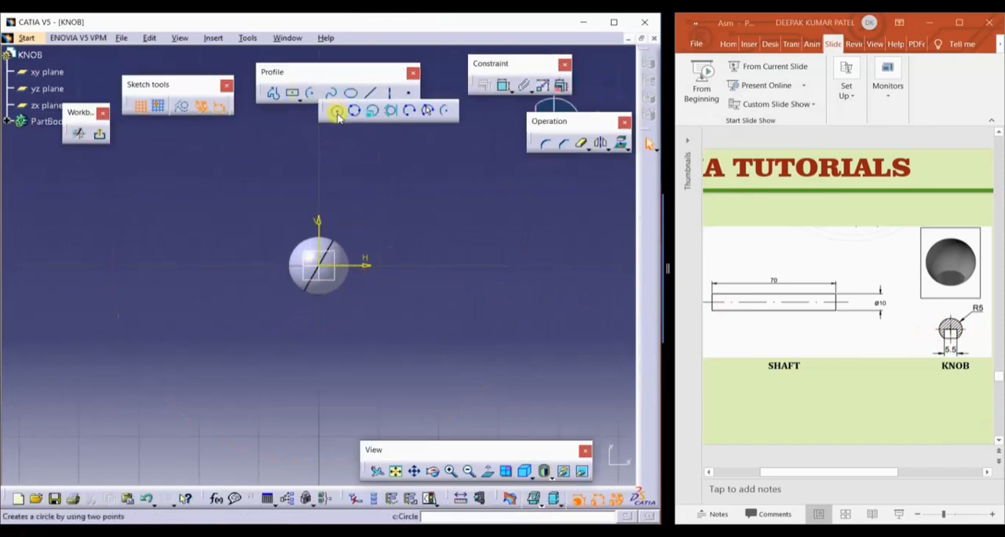
left_click(332, 108)
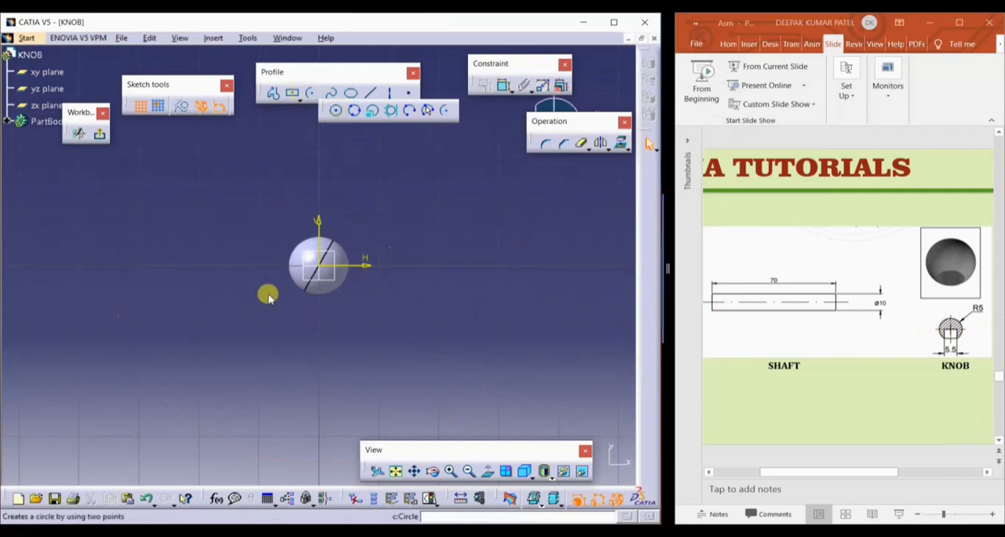
left_click(318, 266)
left_click(341, 260)
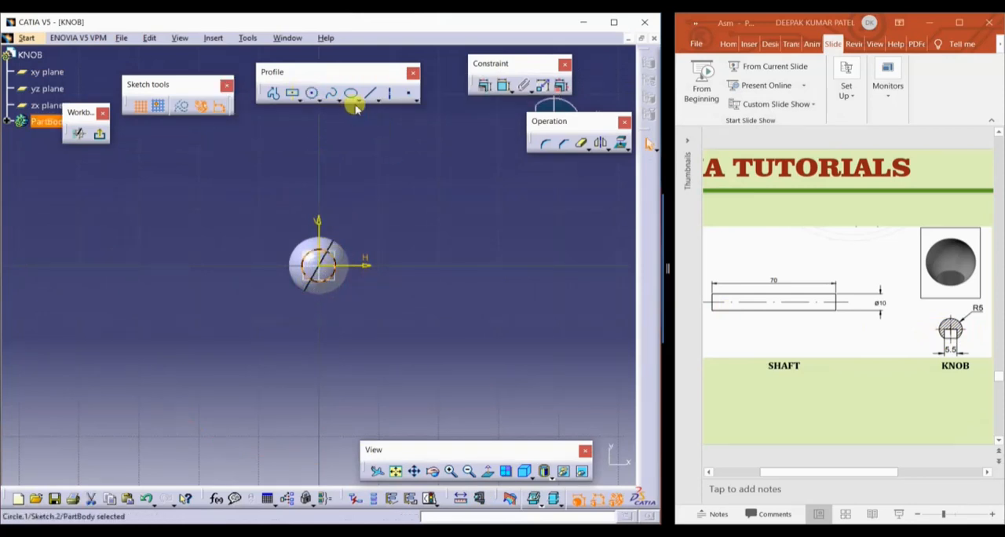
Dimension the circle, switch the dimension from radius to diameter, and set it to 5.5 mm
left_click(502, 85)
left_click(334, 255)
left_click(368, 226)
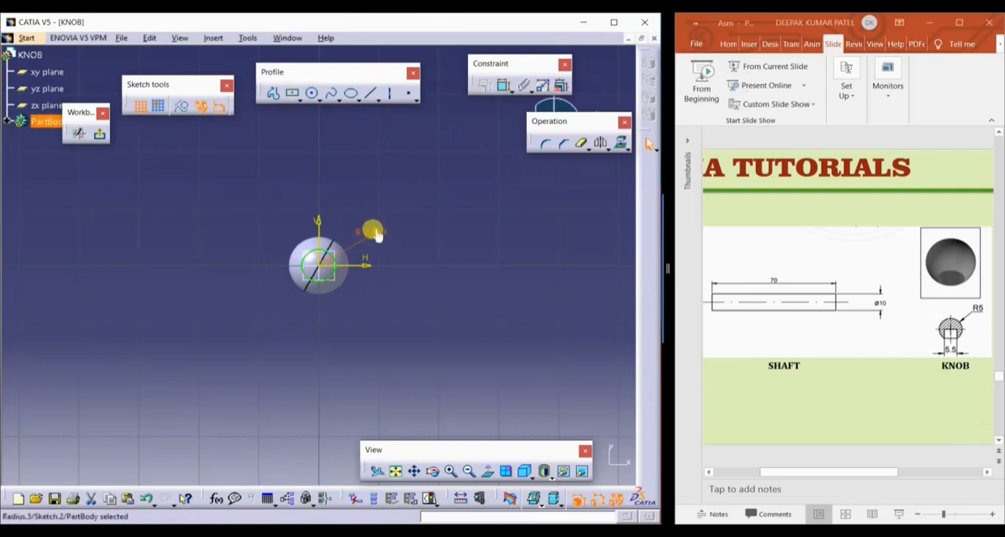
double_click(370, 232)
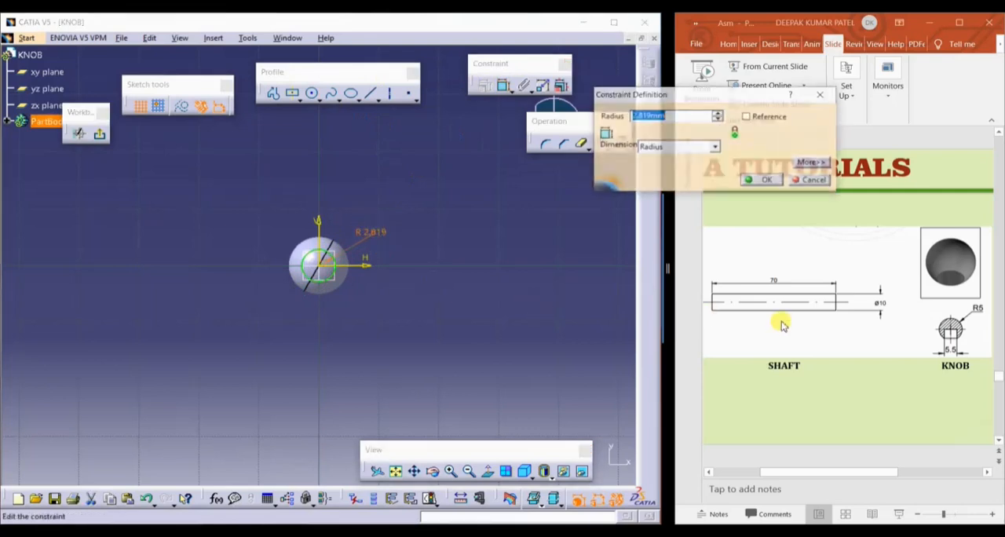
left_click(714, 146)
left_click(668, 166)
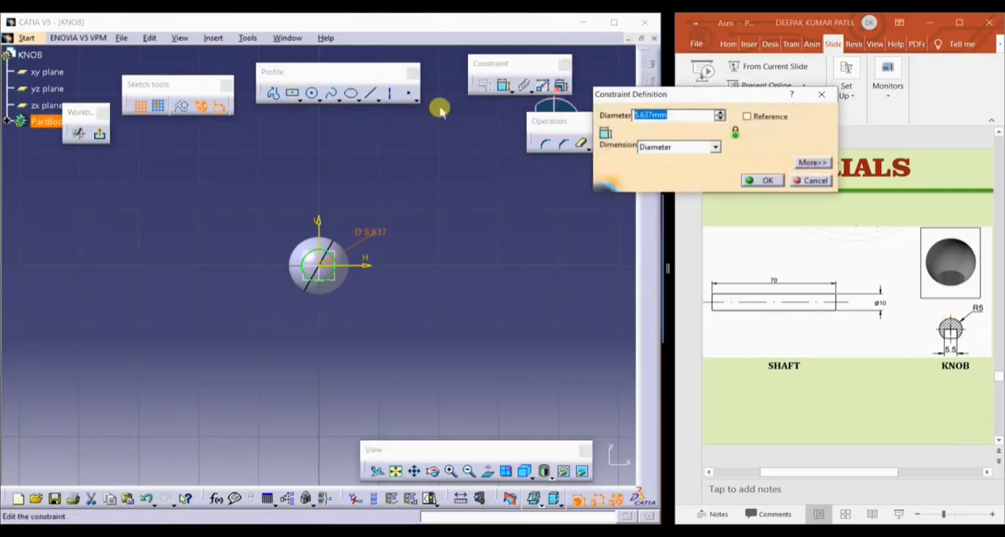
type("5.5")
key("Return")
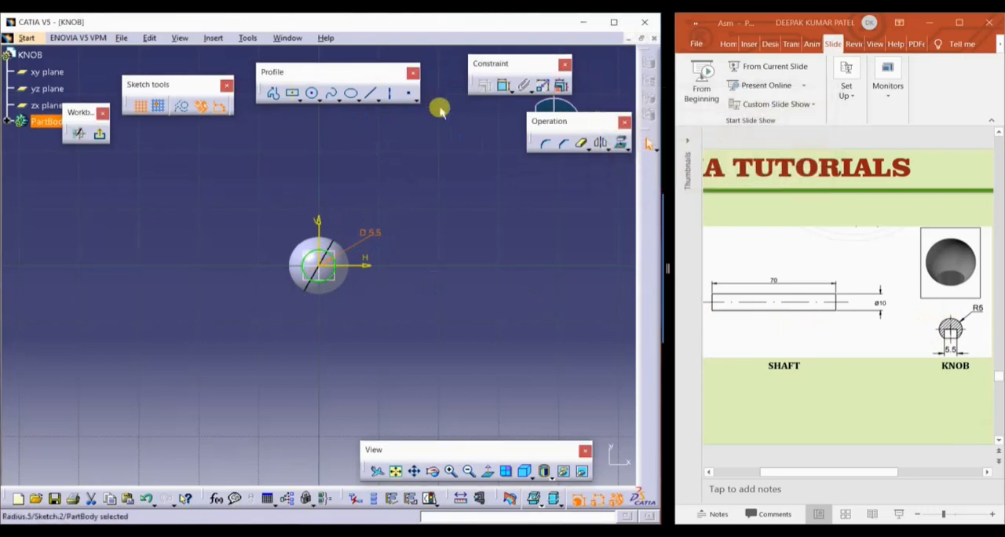
Leave the sketch and cut the circle 20 mm deep through one side of the sphere with the Pocket feature
left_click(100, 134)
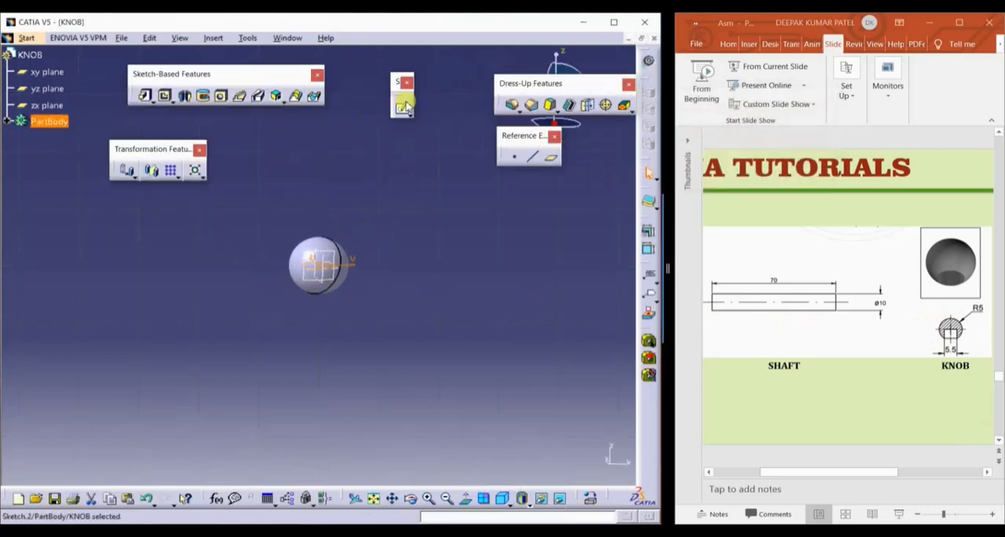
left_click(164, 95)
left_click(312, 265)
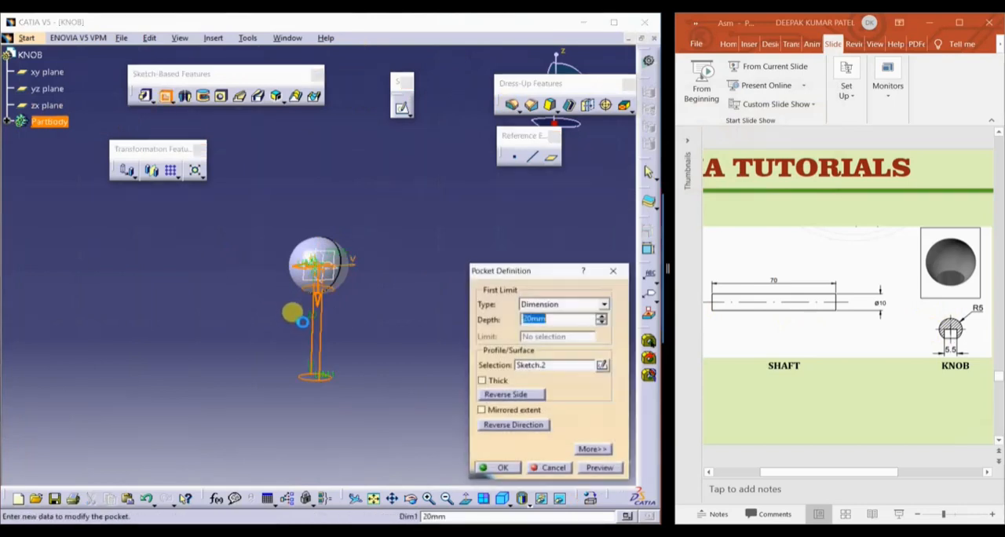
left_click(502, 465)
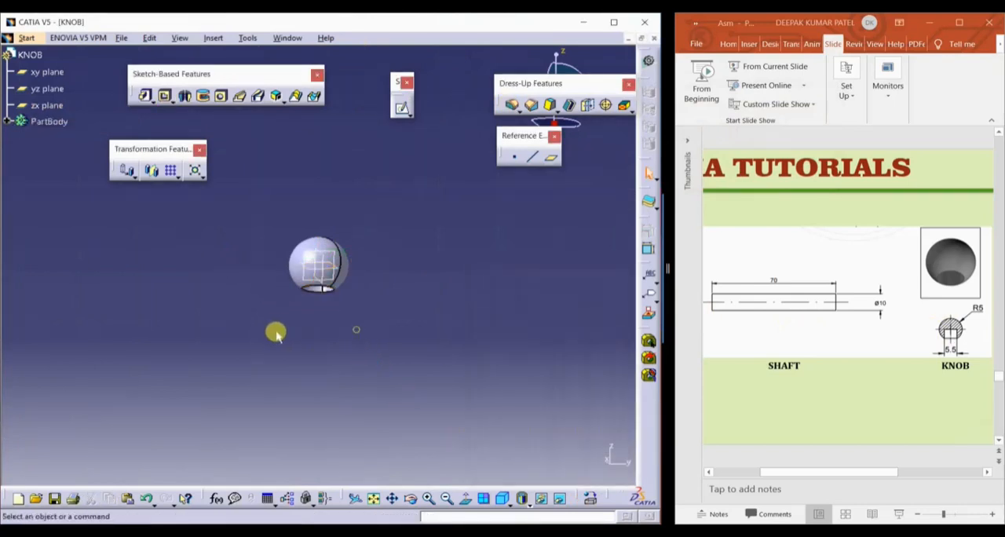
mouse_move(274, 332)
middle_mouse_down()
mouse_move(314, 173)
mouse_move(352, 209)
mouse_move(134, 339)
mouse_move(227, 316)
mouse_move(236, 336)
mouse_move(270, 314)
middle_mouse_up()
left_click(123, 38)
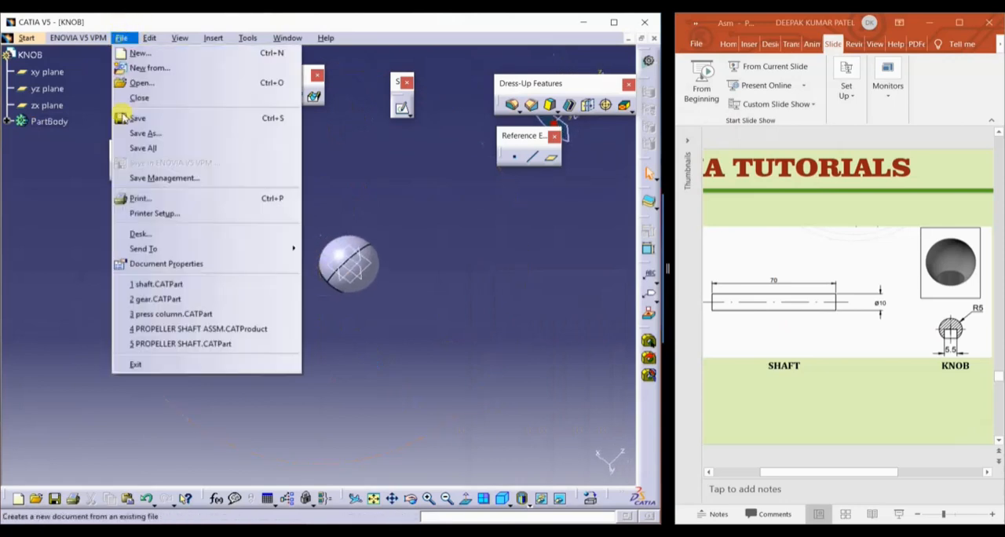
left_click(161, 139)
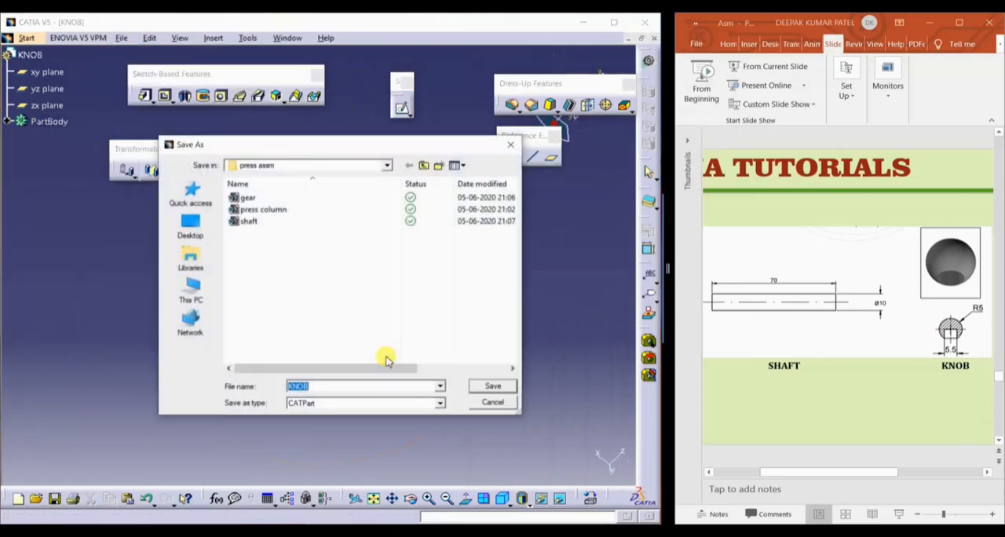
type("K")
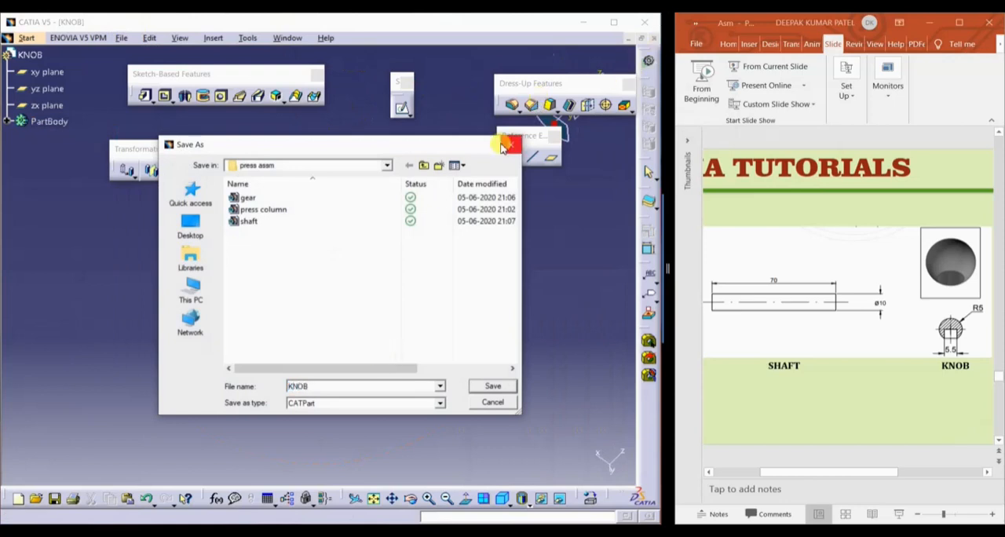
key("Return")
Save the part as a CATPart named KNOB in the press assm folder
left_click(123, 37)
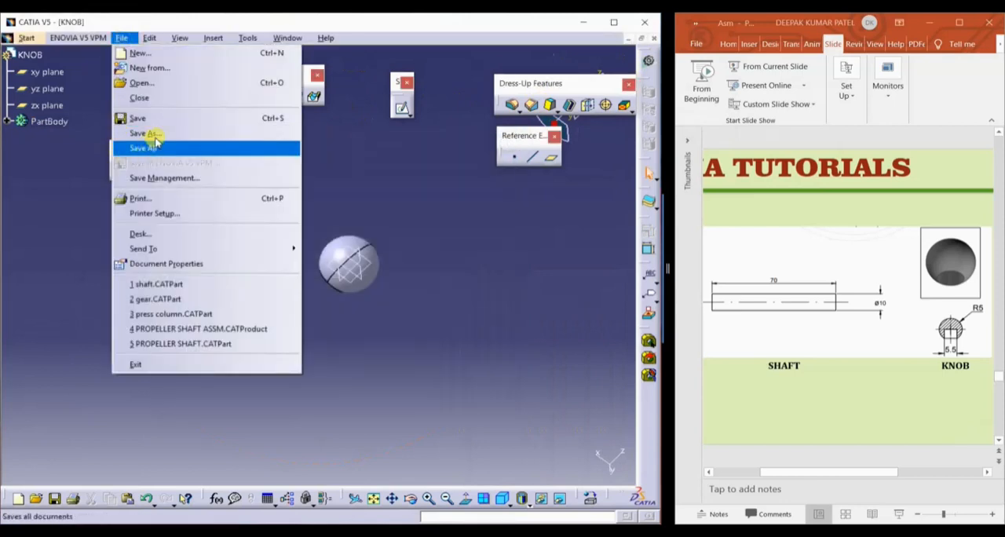
left_click(153, 134)
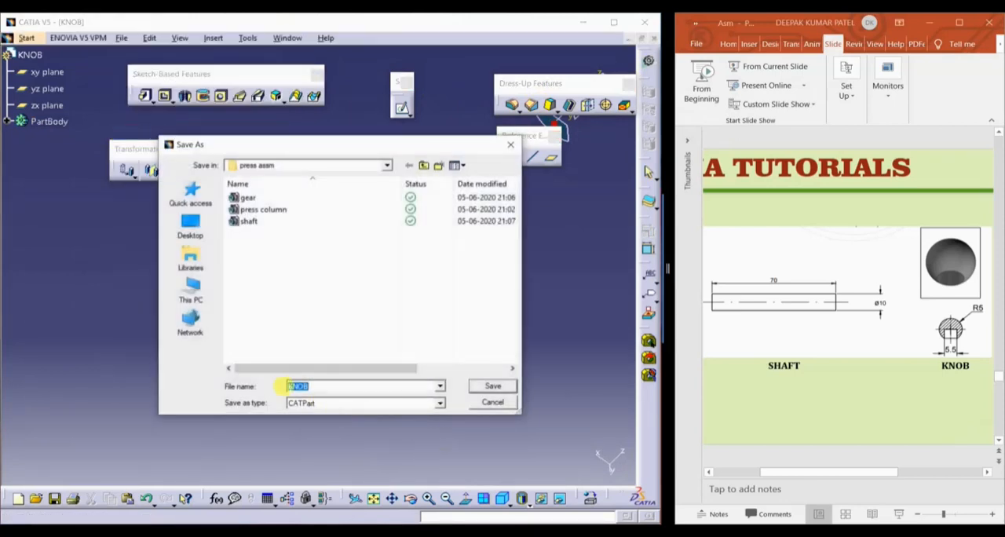
key("Return")
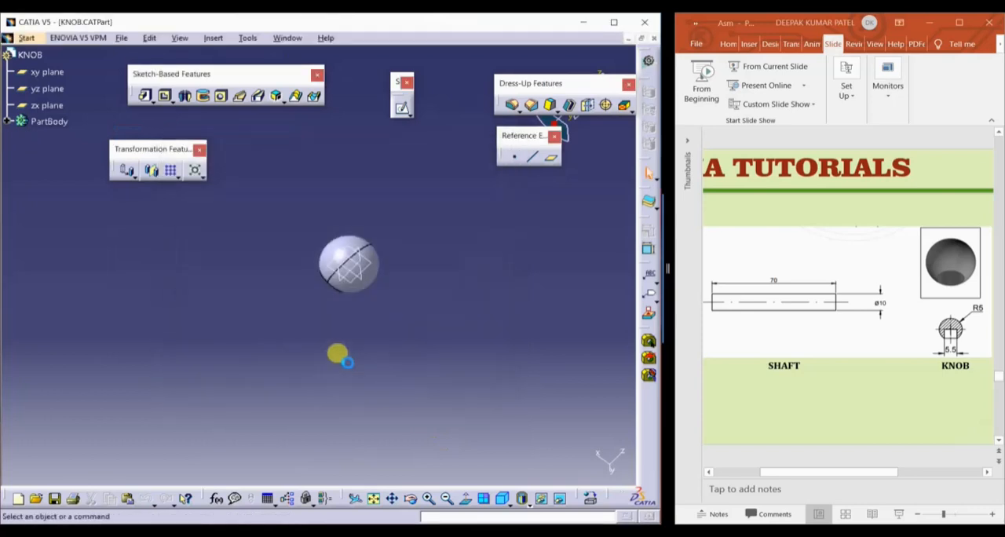